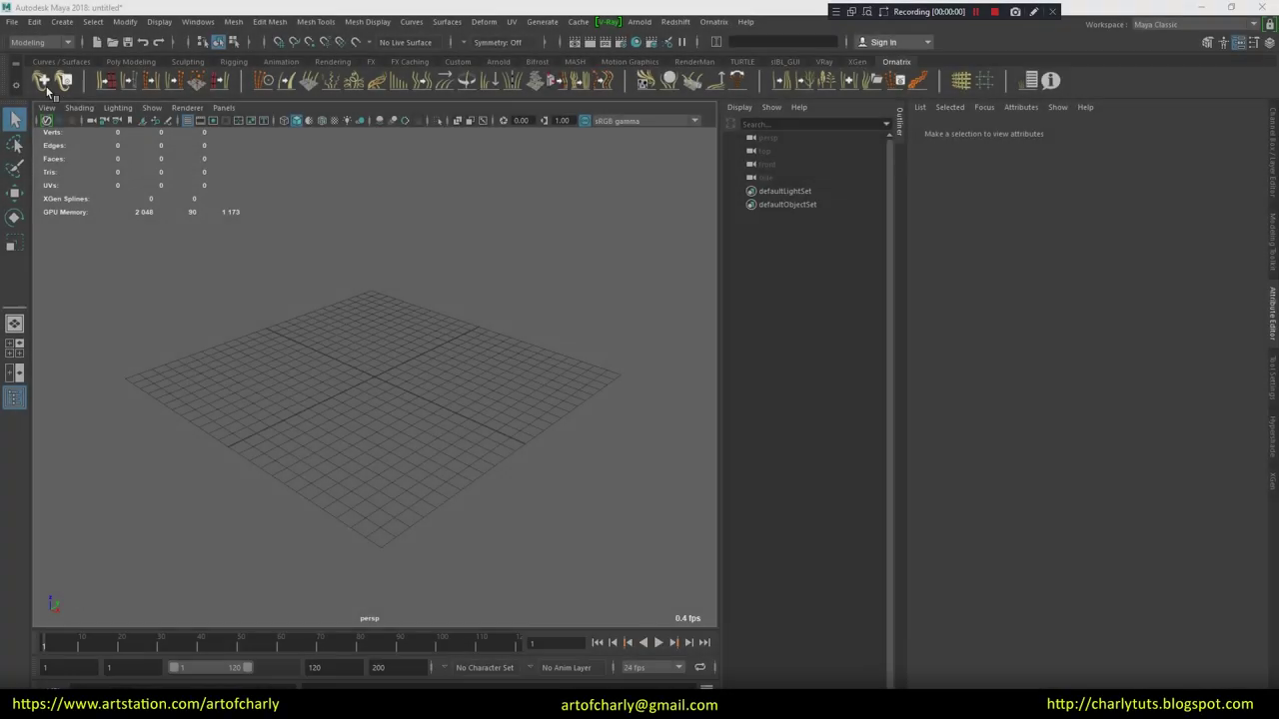
- Create a Fur Ball groom on a sphere from the Ornatrix groom presets
left_click(45, 80)
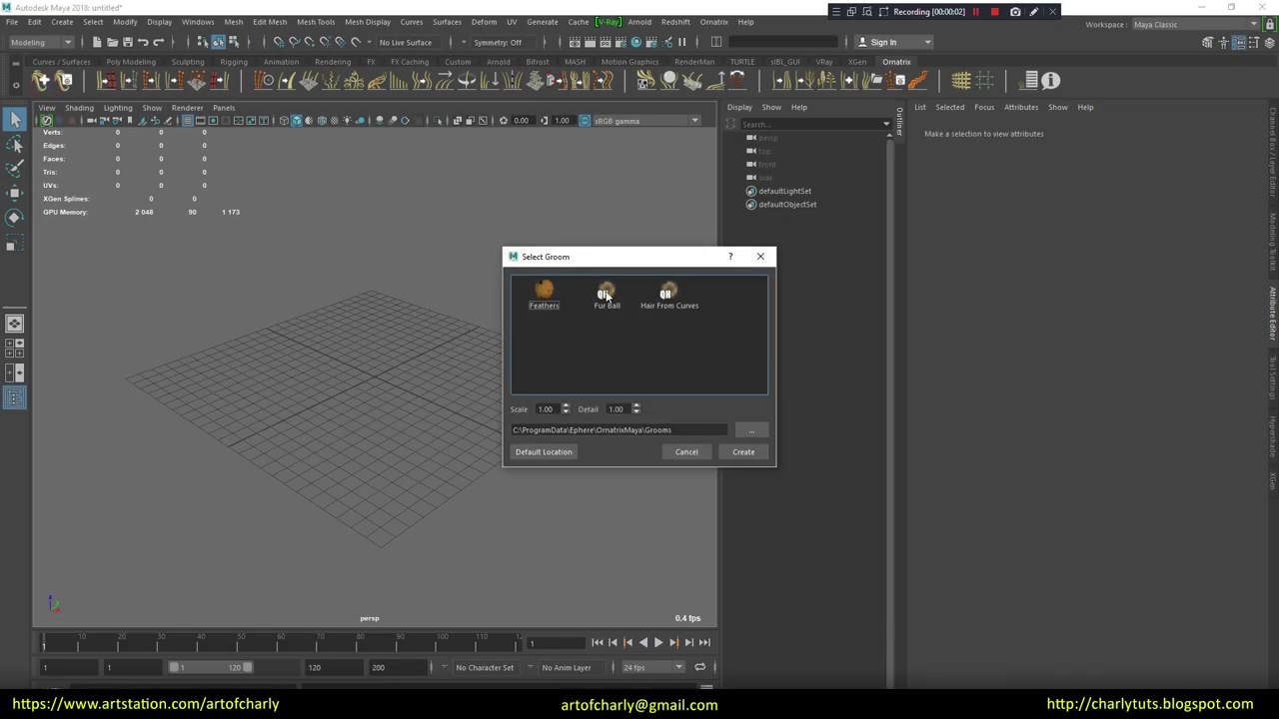
double_click(605, 290)
left_click(100, 185)
- Strip the EditGuides1 guides down to a single strand and activate the Draw Strand tool
left_click(101, 204)
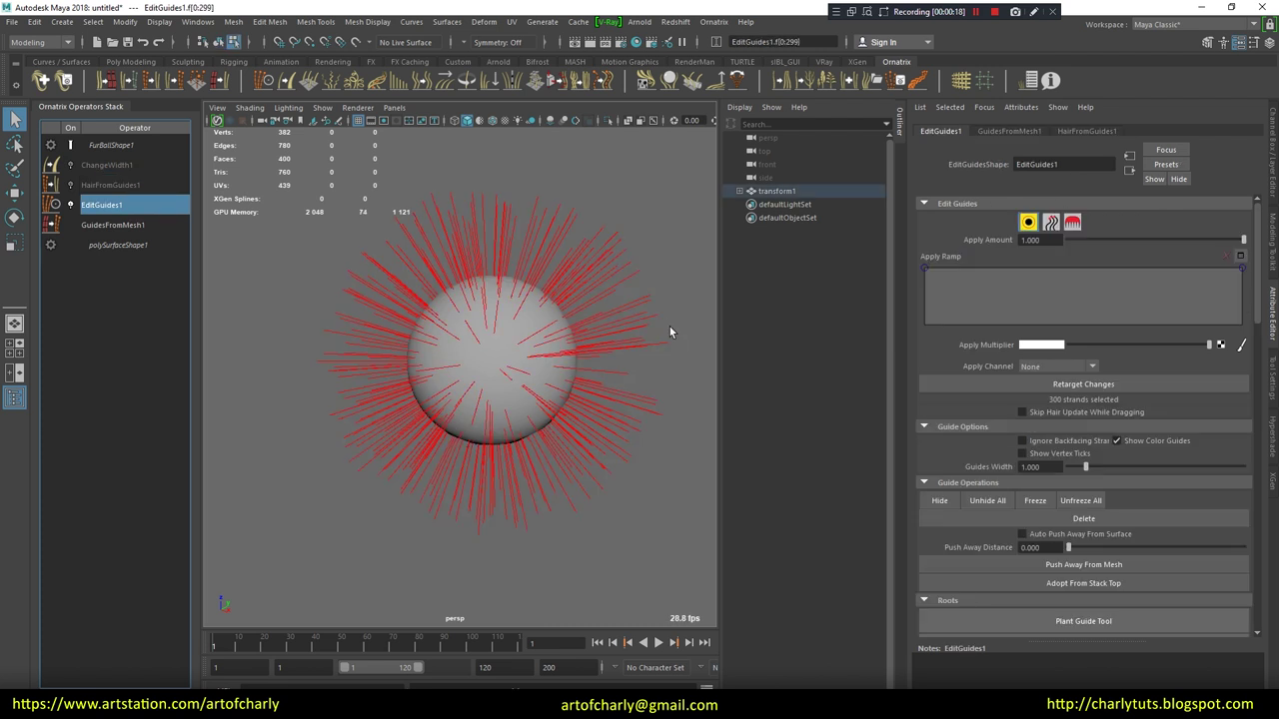
left_click(546, 257)
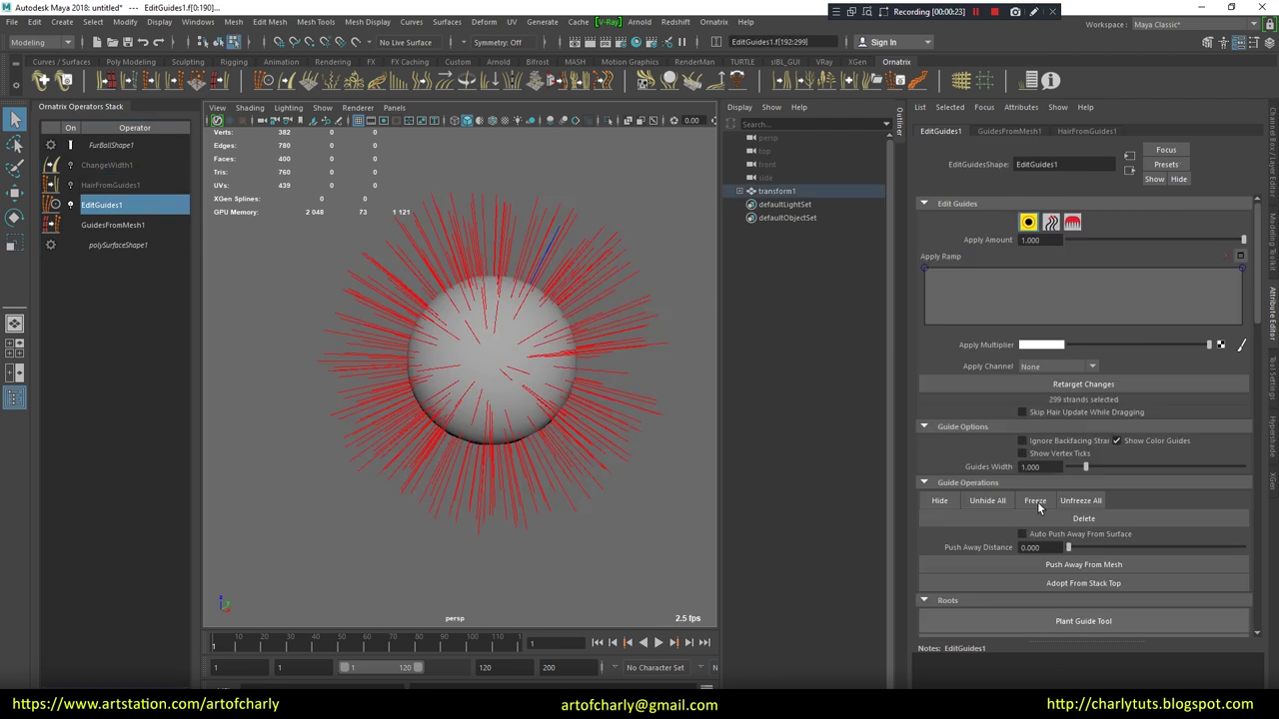
left_click(762, 393)
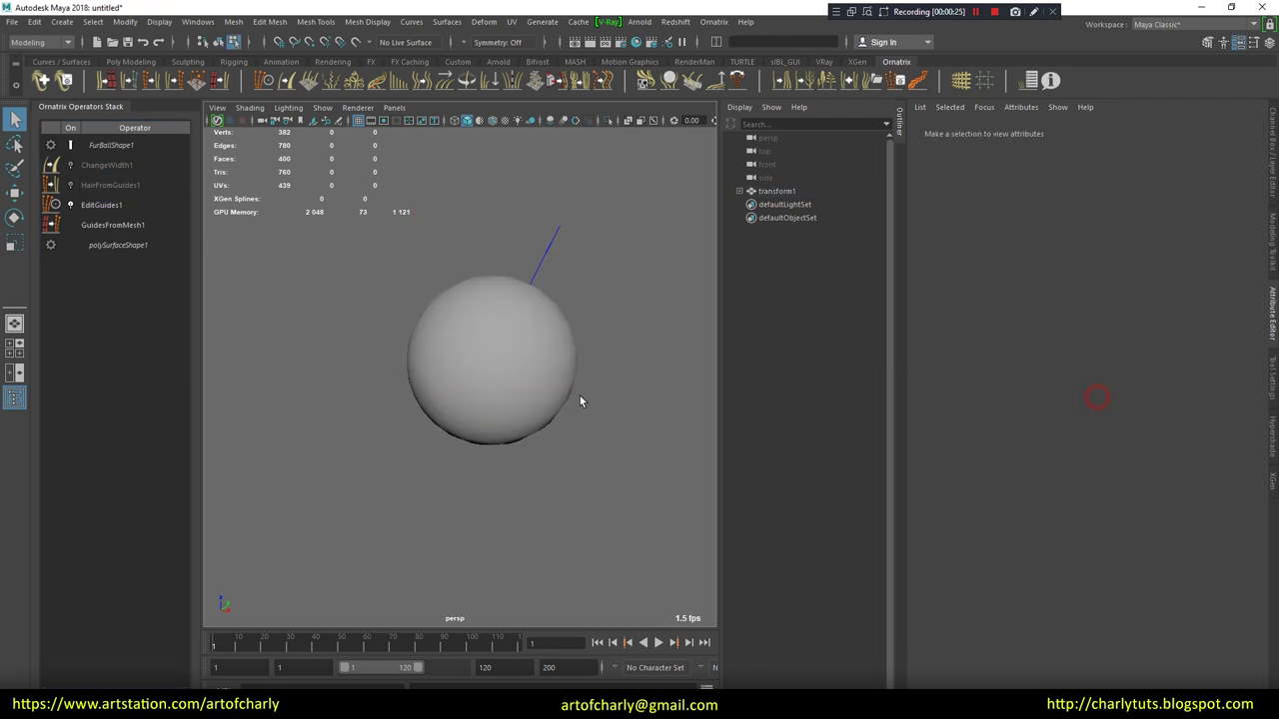
mouse_move(549, 387)
left_mouse_down("alt")
mouse_move(600, 419)
mouse_move(271, 379)
mouse_move(428, 373)
left_mouse_up("alt")
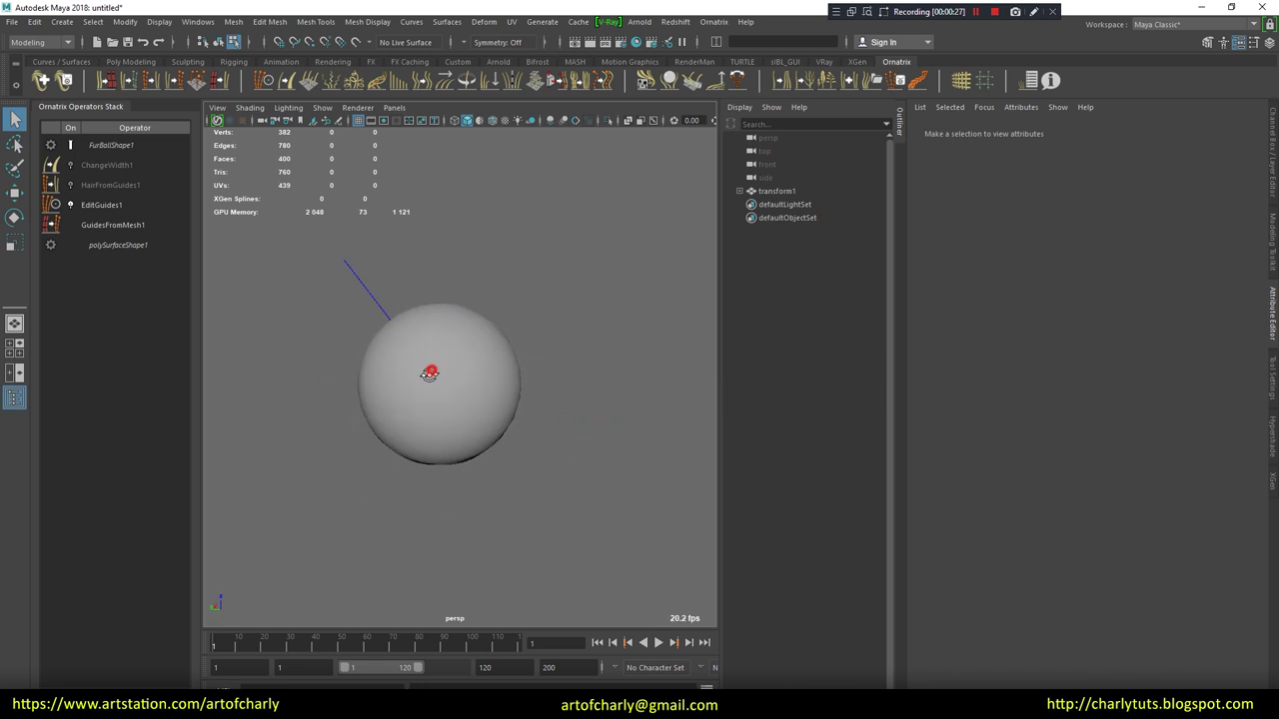
right_click_drag(427, 375, 462, 497, "alt")
left_click_drag(463, 498, 519, 400, "alt")
right_click_drag(519, 400, 520, 349, "alt")
left_click(517, 354)
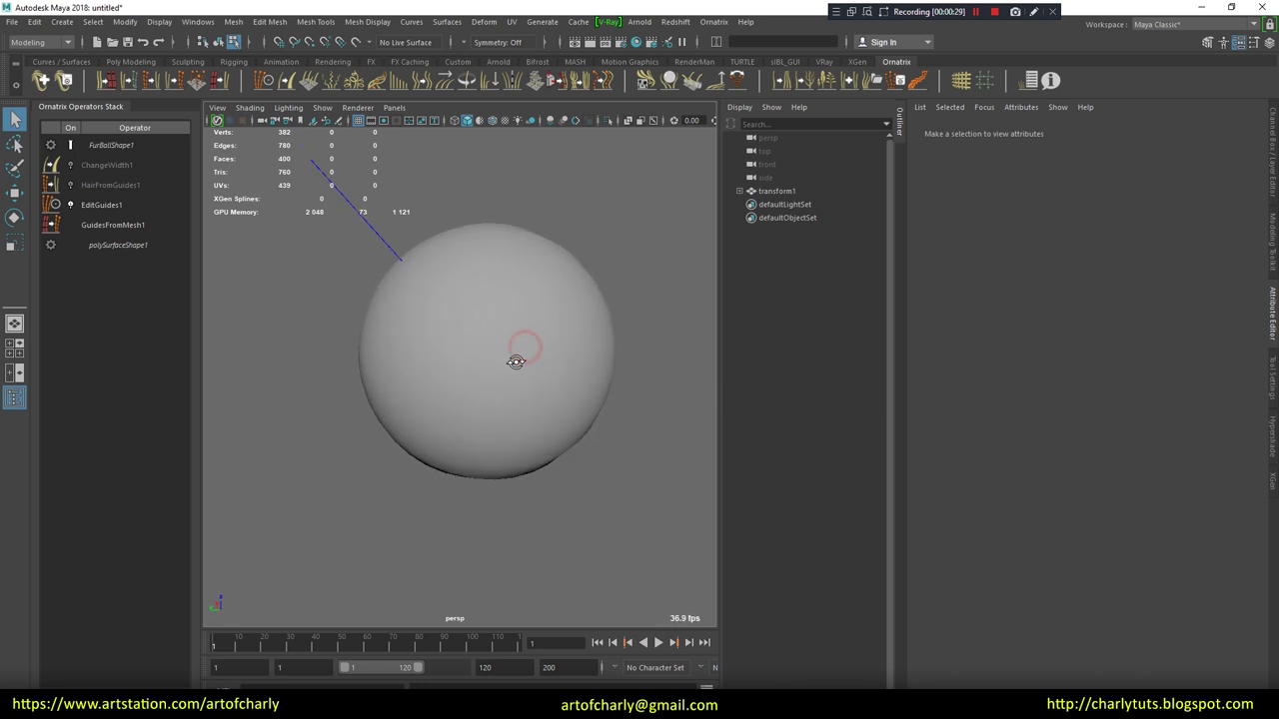
scroll(1114, 452, "down", 2)
left_click(1088, 572)
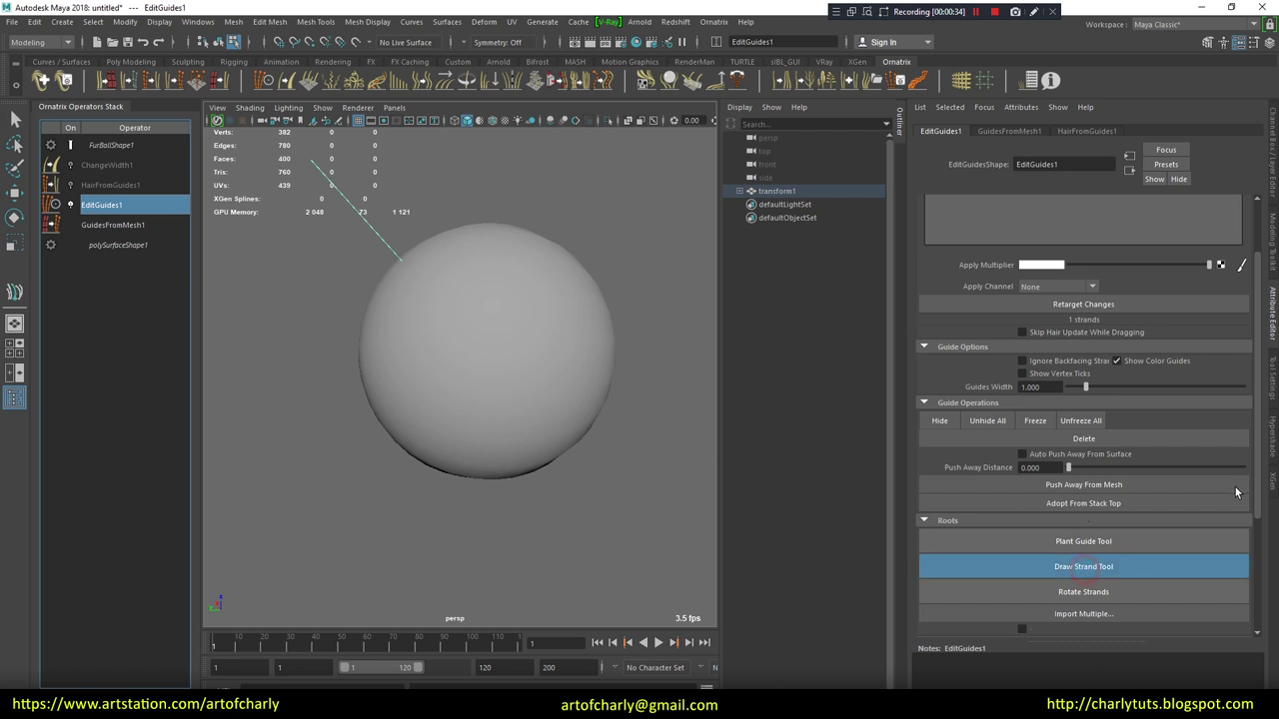
- Set the Draw Strand Point Count to 100 and draw two curly guide strands on the sphere
left_click(1274, 381)
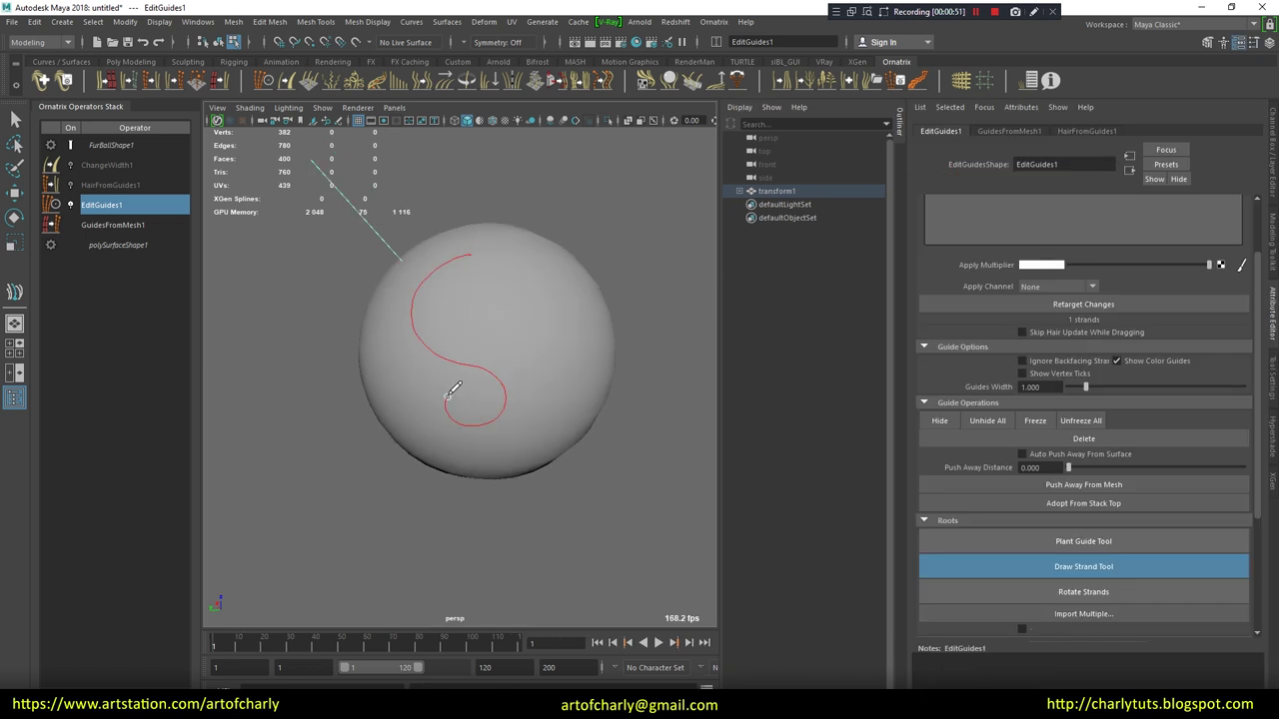
left_click_drag(457, 410, 481, 456)
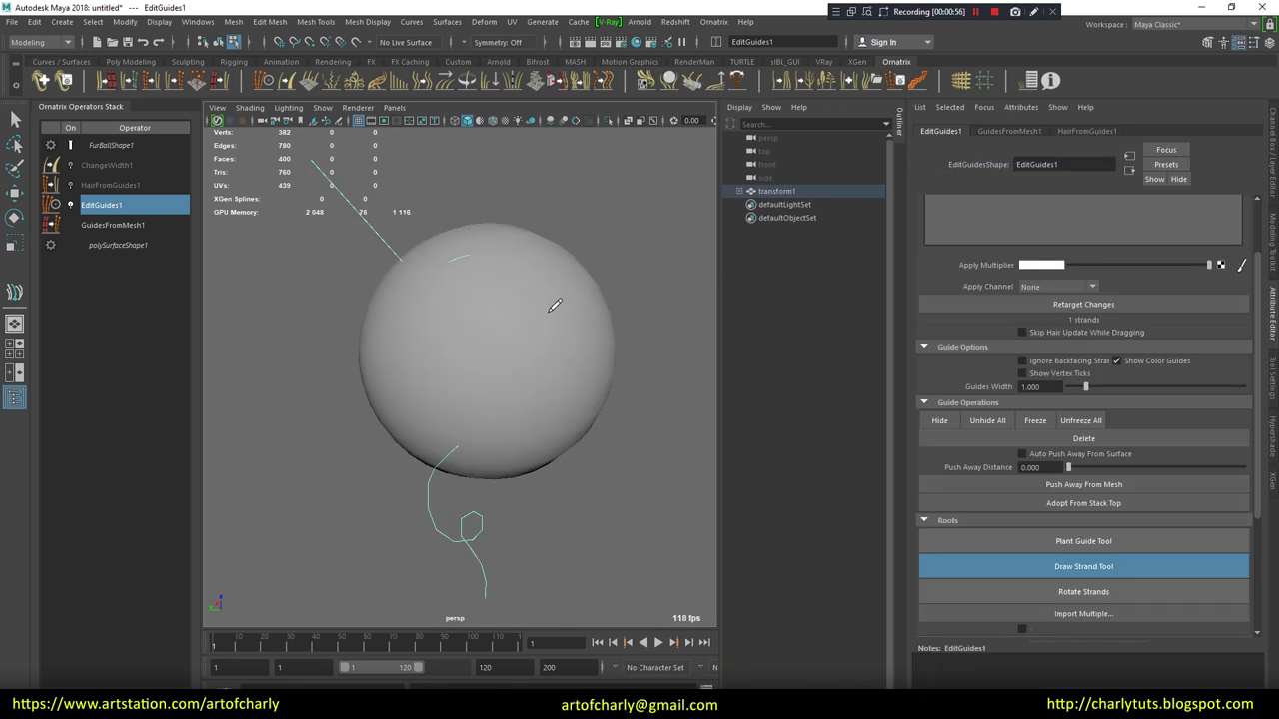
left_click(1274, 393)
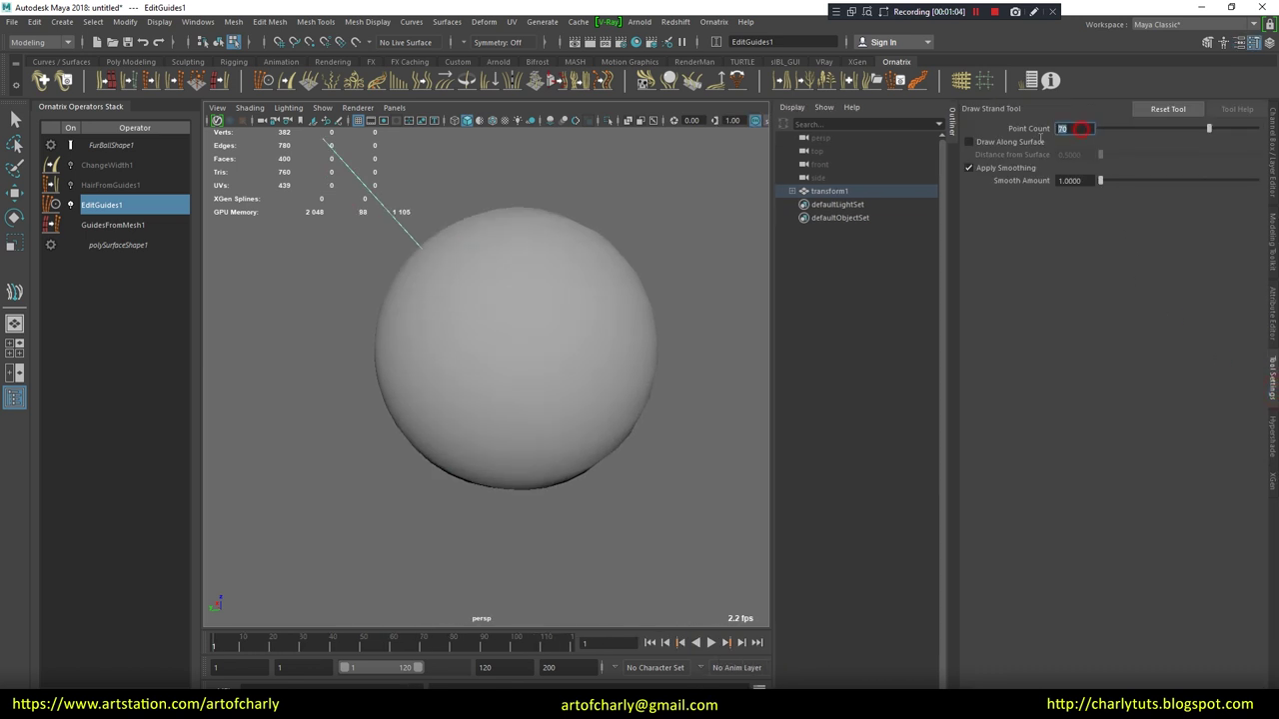
type("100")
key("Return")
left_click_drag(475, 391, 737, 328)
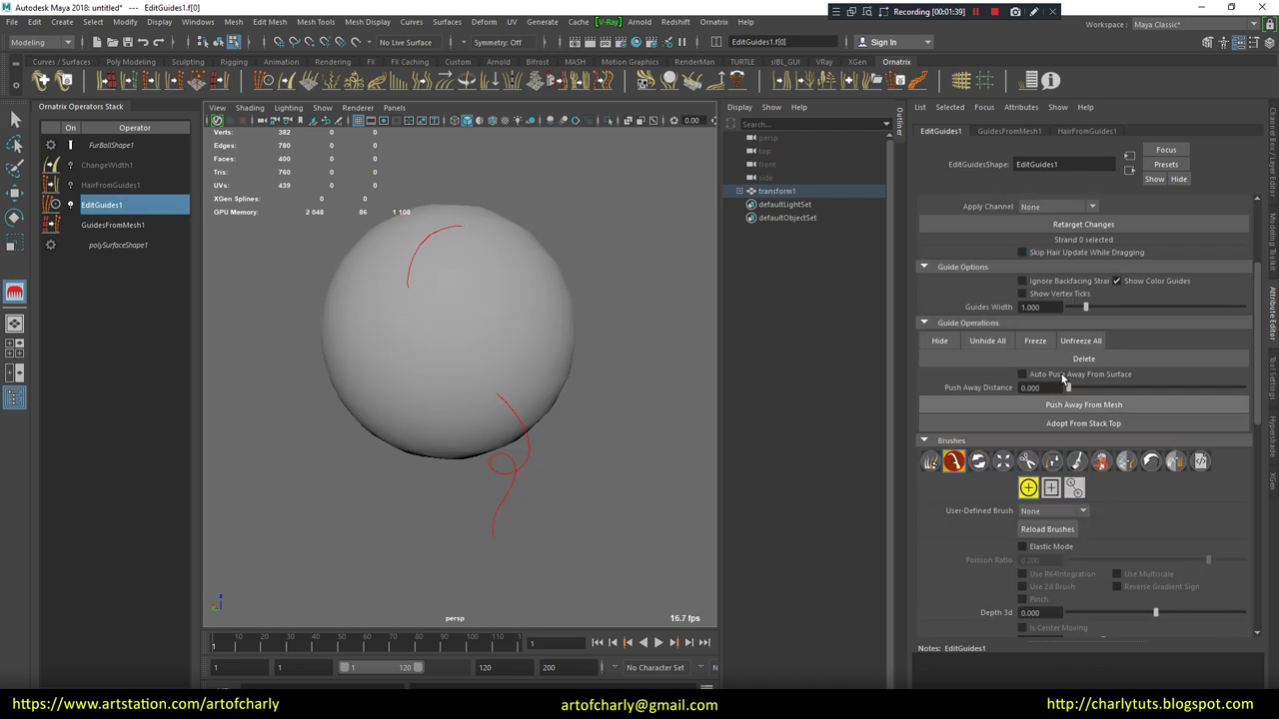
scroll(1015, 391, "down", 3)
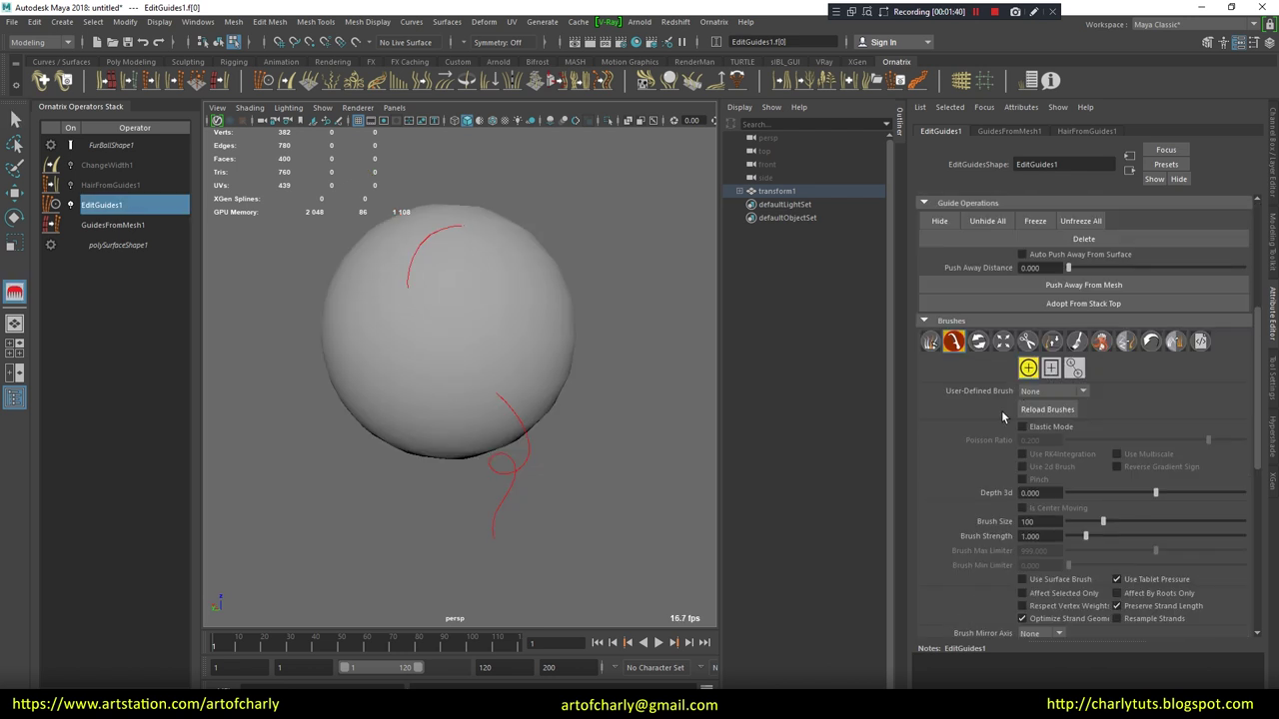
- Brush the guide with the Move brush at strength 0.316, toggling Elastic Mode on and off
left_click(1056, 431)
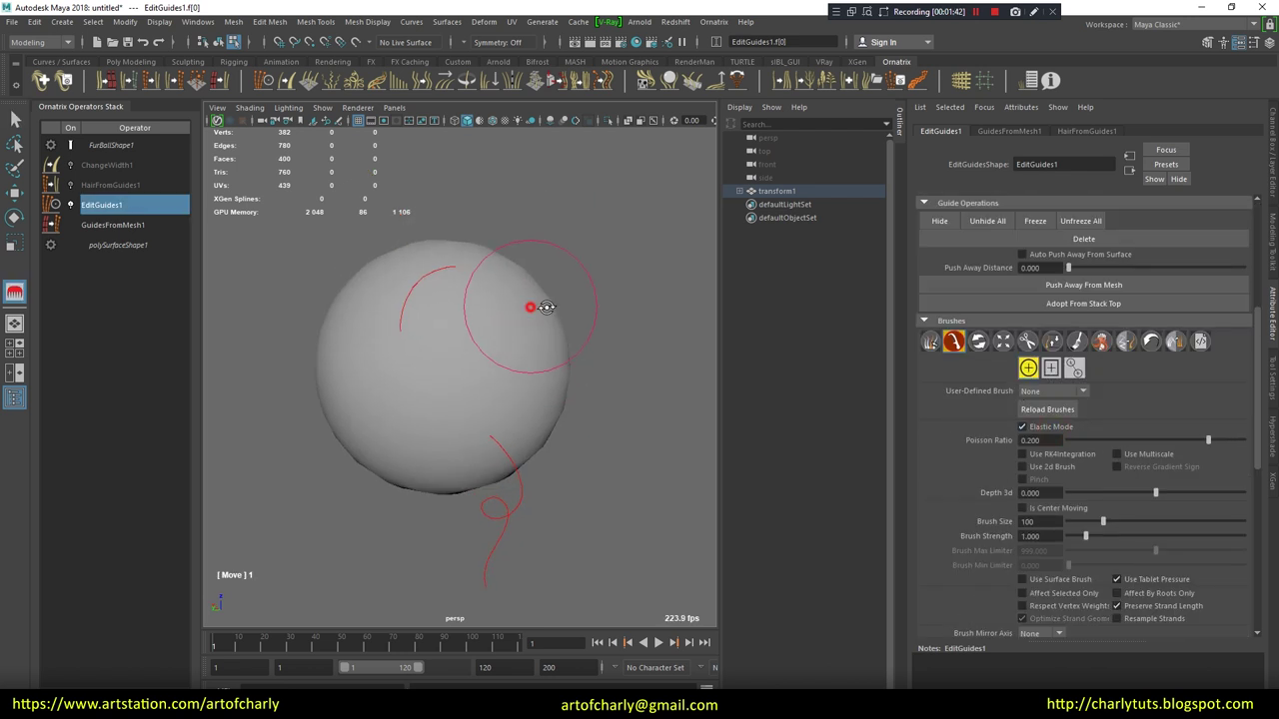
mouse_move(660, 362)
left_mouse_down("alt")
mouse_move(545, 371)
mouse_move(485, 428)
mouse_move(628, 329)
mouse_move(571, 320)
mouse_move(602, 361)
mouse_move(650, 357)
left_mouse_up("alt")
left_click(1046, 428)
scroll(1235, 379, "down", 1)
scroll(1243, 406, "down", 2)
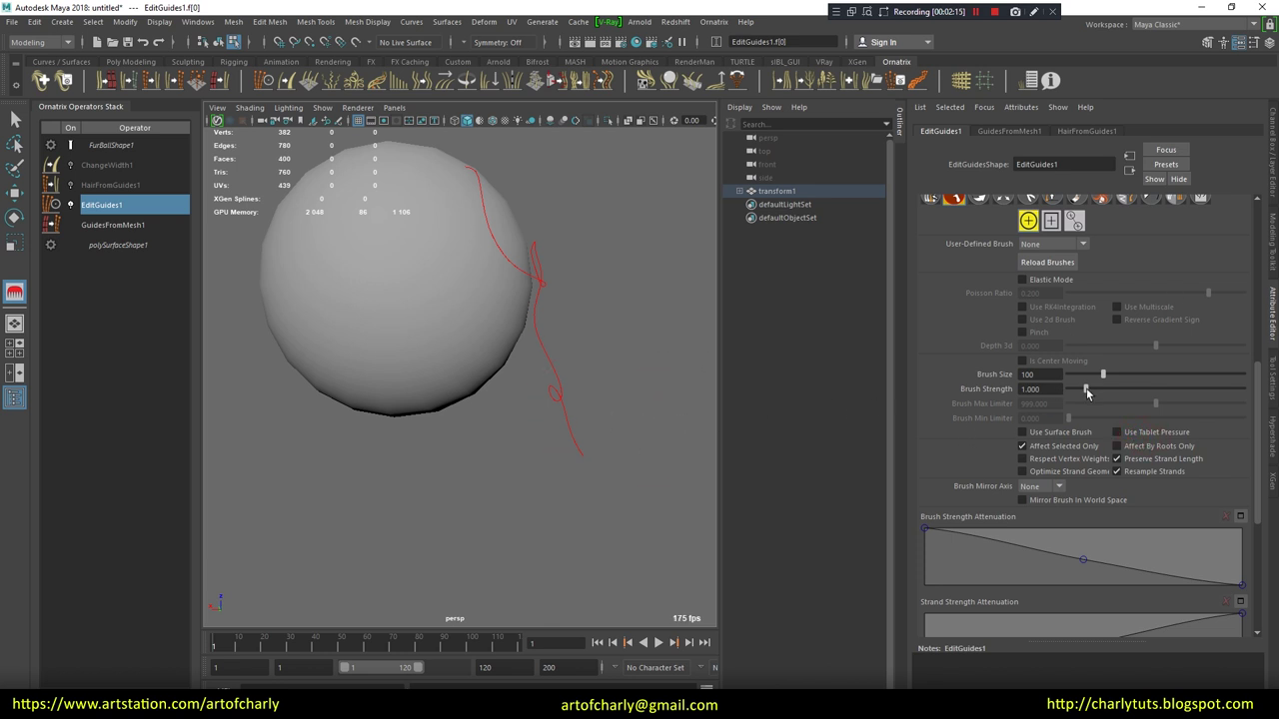
mouse_move(543, 437)
left_mouse_down("alt")
mouse_move(537, 477)
mouse_move(445, 494)
mouse_move(579, 336)
mouse_move(534, 410)
left_mouse_up("alt")
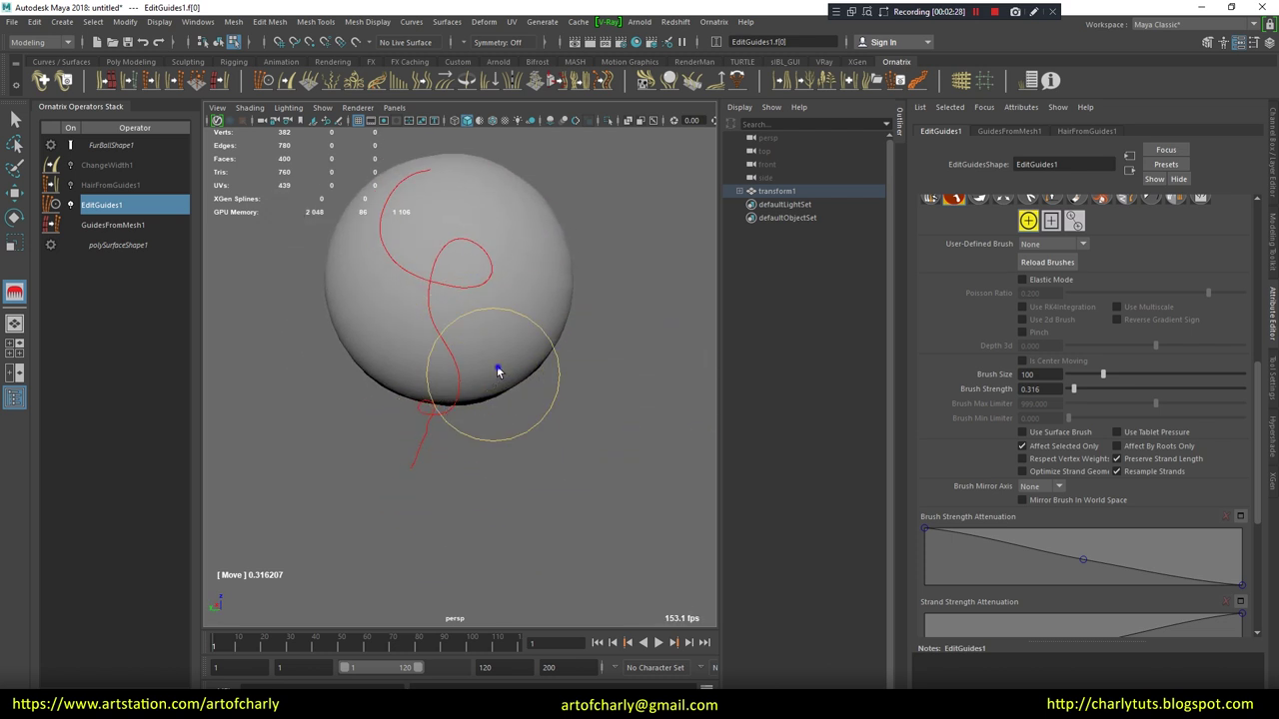
scroll(495, 380, "up", 3)
scroll(539, 382, "up", 2)
scroll(560, 344, "up", 2)
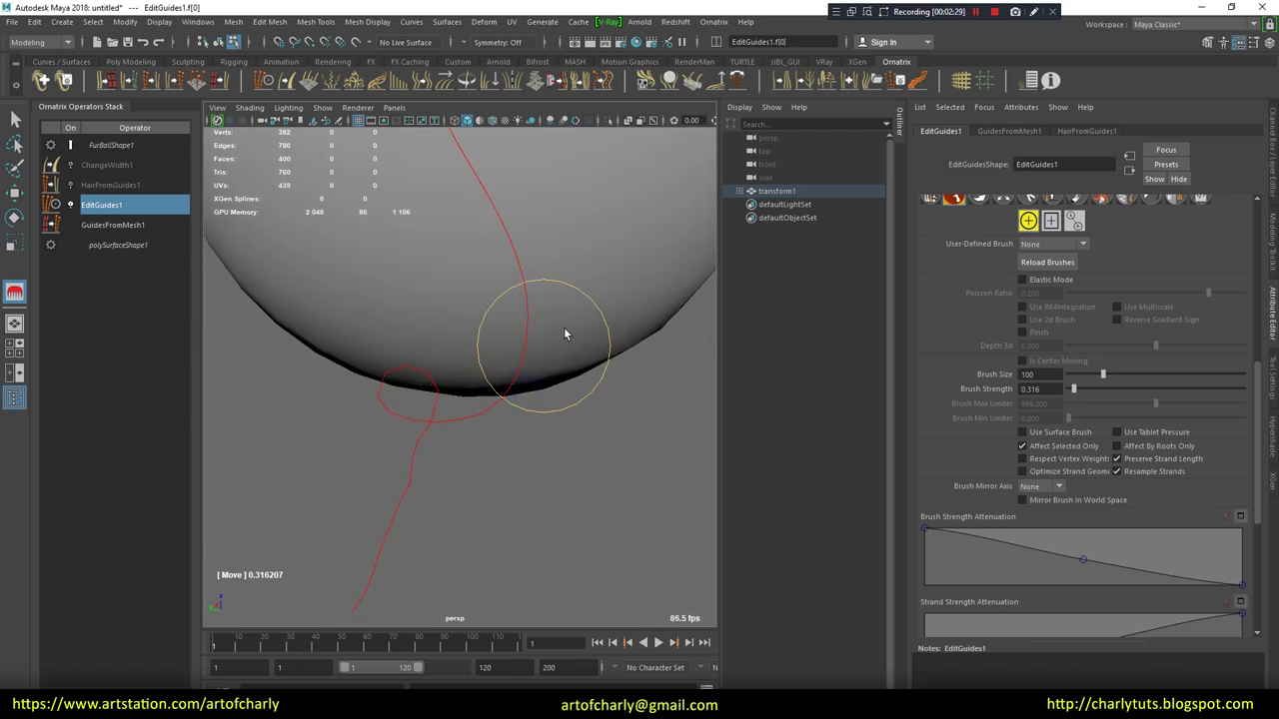
scroll(1045, 300, "up", 5)
scroll(1045, 280, "up", 3)
scroll(1045, 240, "up", 3)
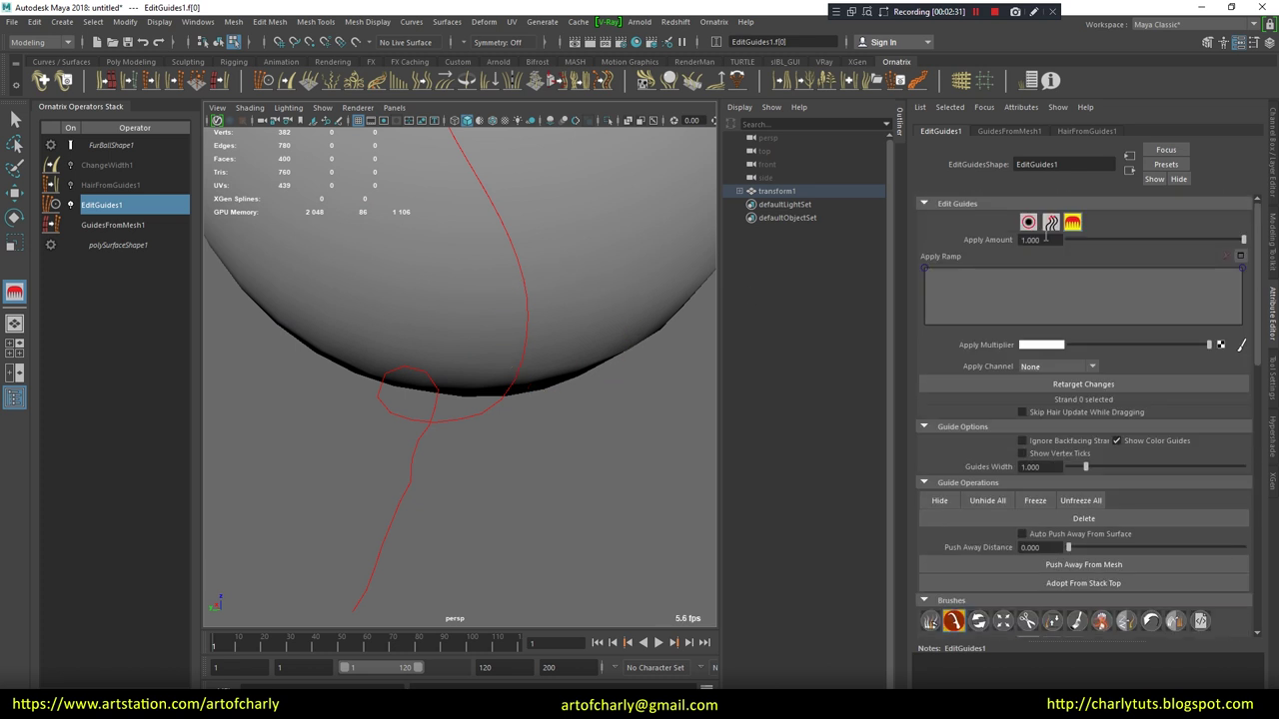
- Slide a guide control point along the strand and reposition it with the Move tool
left_click(1046, 226)
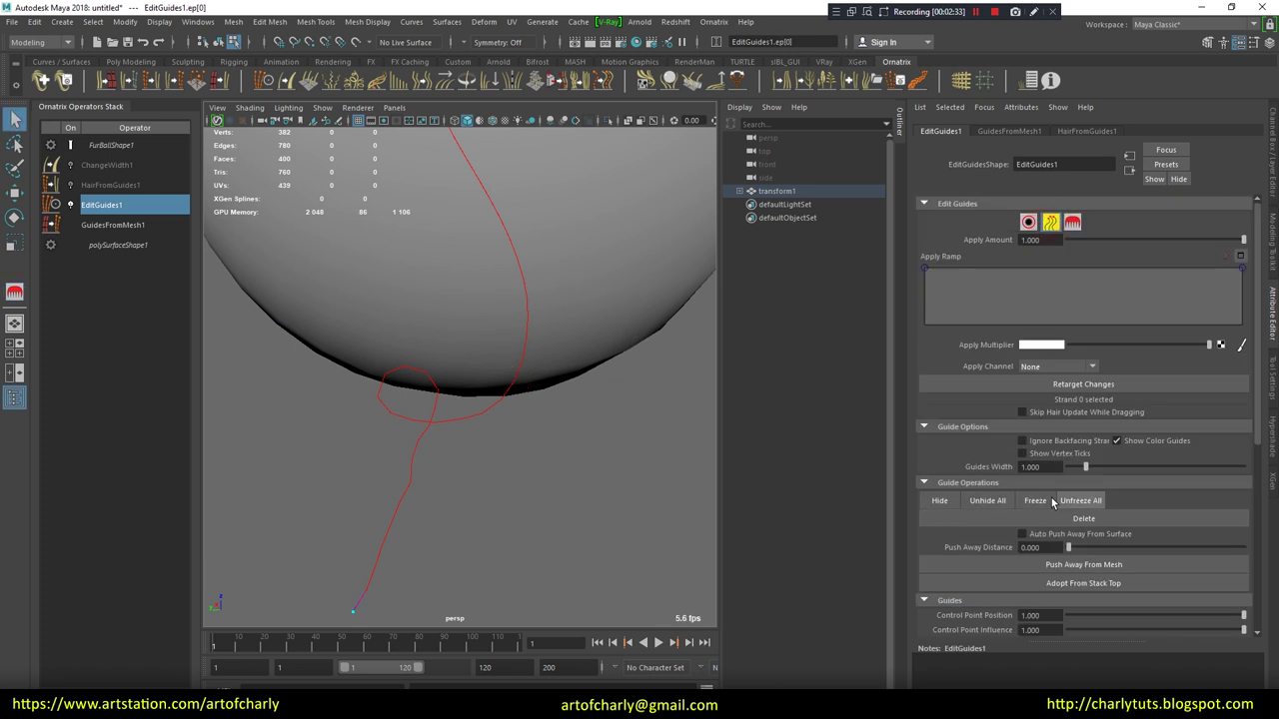
scroll(1039, 368, "down", 3)
scroll(1059, 400, "down", 1)
left_click_drag(1242, 456, 1224, 455)
key("w")
key("b")
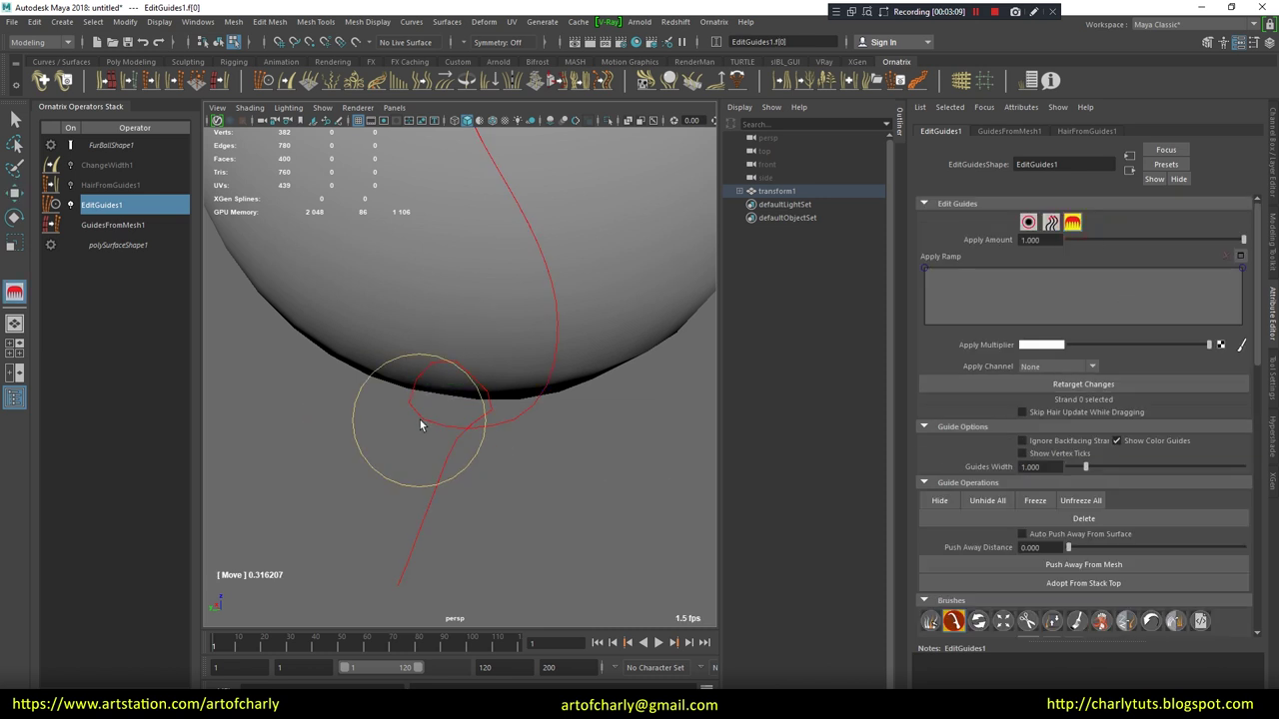
- Brush the guide's tail and push its lower loop toward the lower left
left_click_drag(471, 408, 499, 526)
scroll(499, 526, "down", 5)
left_click_drag(533, 385, 489, 389, "alt")
scroll(489, 390, "up", 5)
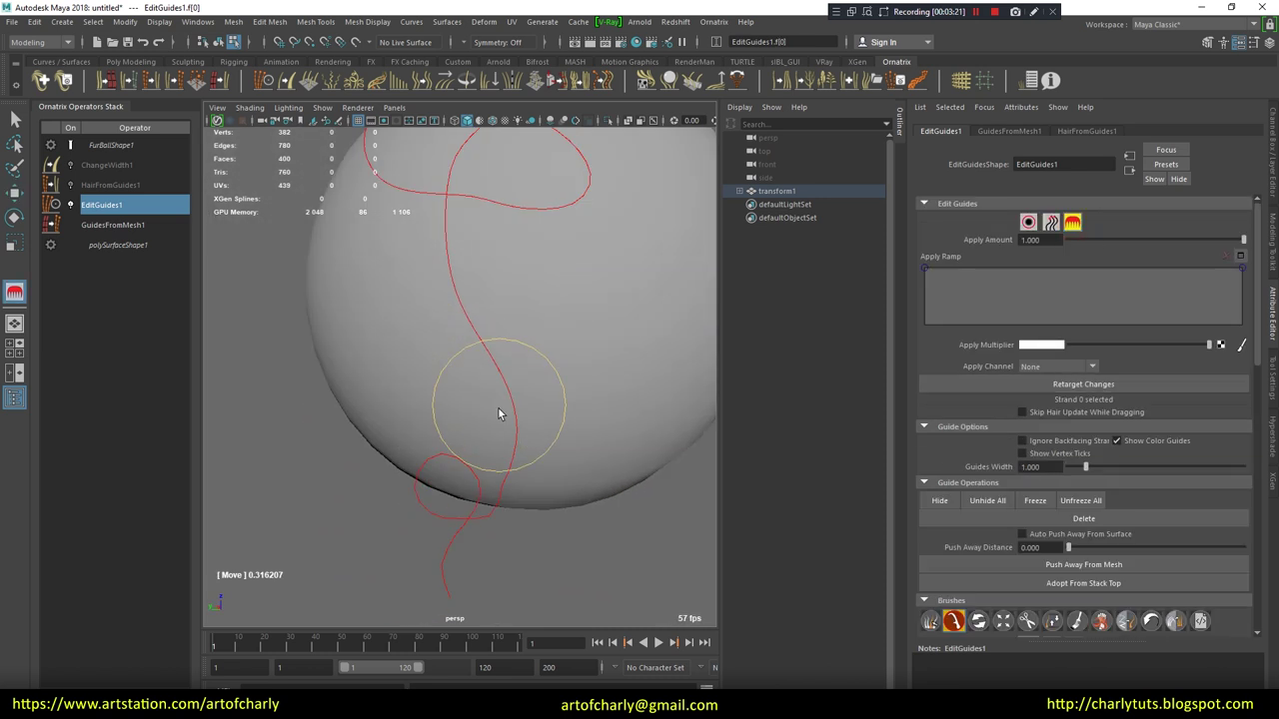
left_click_drag(510, 477, 440, 512)
scroll(423, 400, "down", 4)
mouse_move(357, 442)
left_mouse_down("alt")
mouse_move(410, 453)
mouse_move(485, 437)
mouse_move(360, 427)
mouse_move(312, 444)
left_mouse_up("alt")
scroll(300, 440, "up", 3)
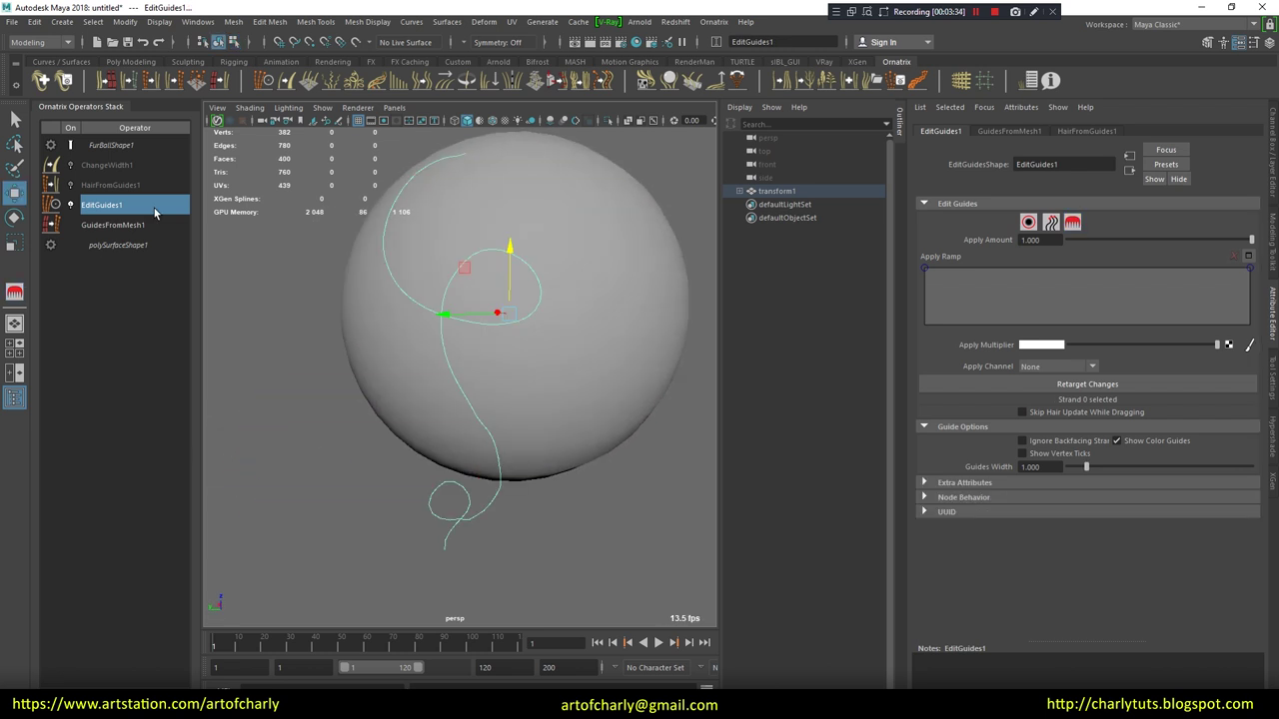
- Delete the hair-from-guides and ChangeWidth1 operators from the Ornatrix stack
left_click(99, 185)
right_click(129, 180)
left_click(161, 248)
left_click(99, 164)
right_click(115, 167)
left_click(155, 231)
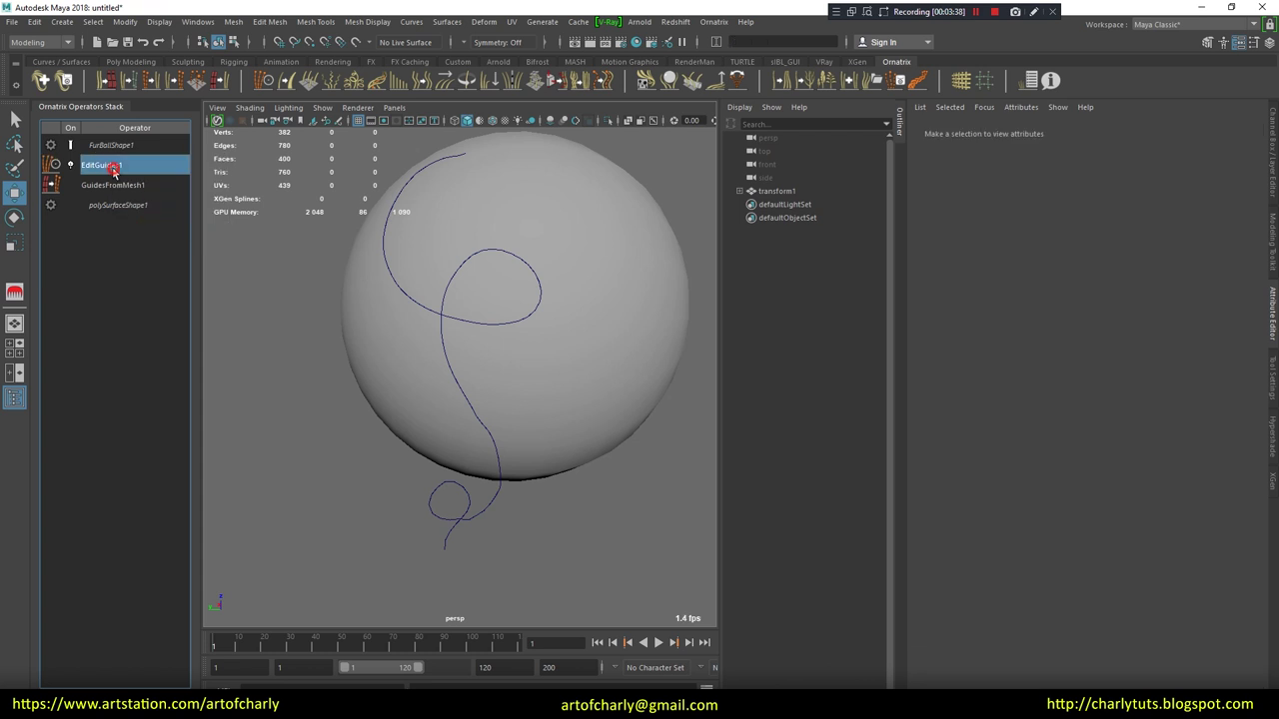
- Add a curves-from-strands operator on EditGuides1 and delete the remaining Ornatrix history
left_click(110, 166)
left_click(137, 84)
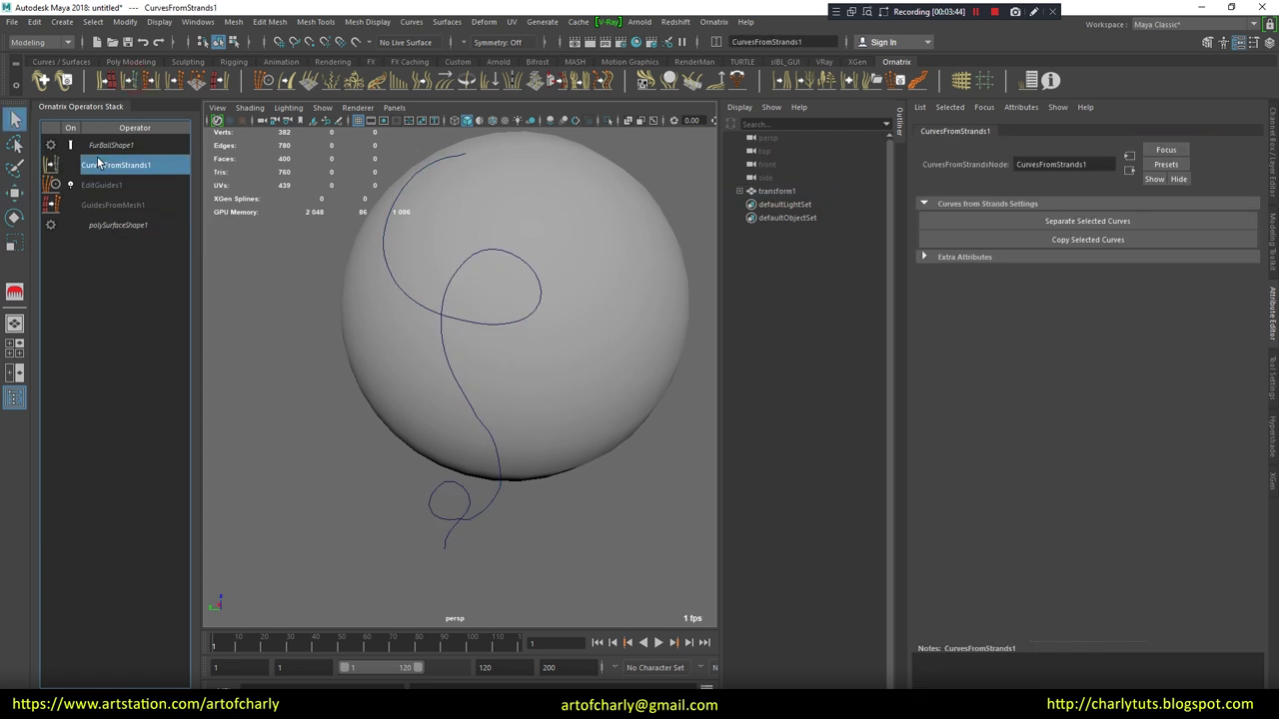
left_click(124, 146)
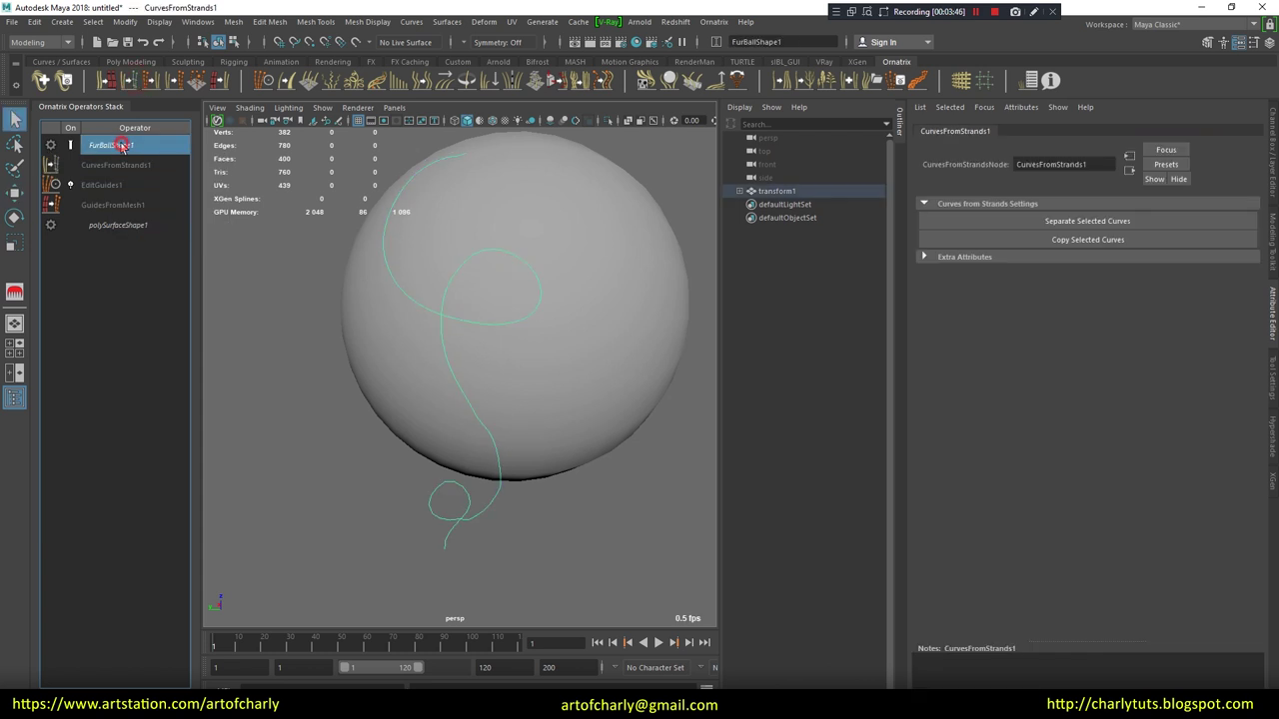
right_click(134, 147)
left_click(168, 153)
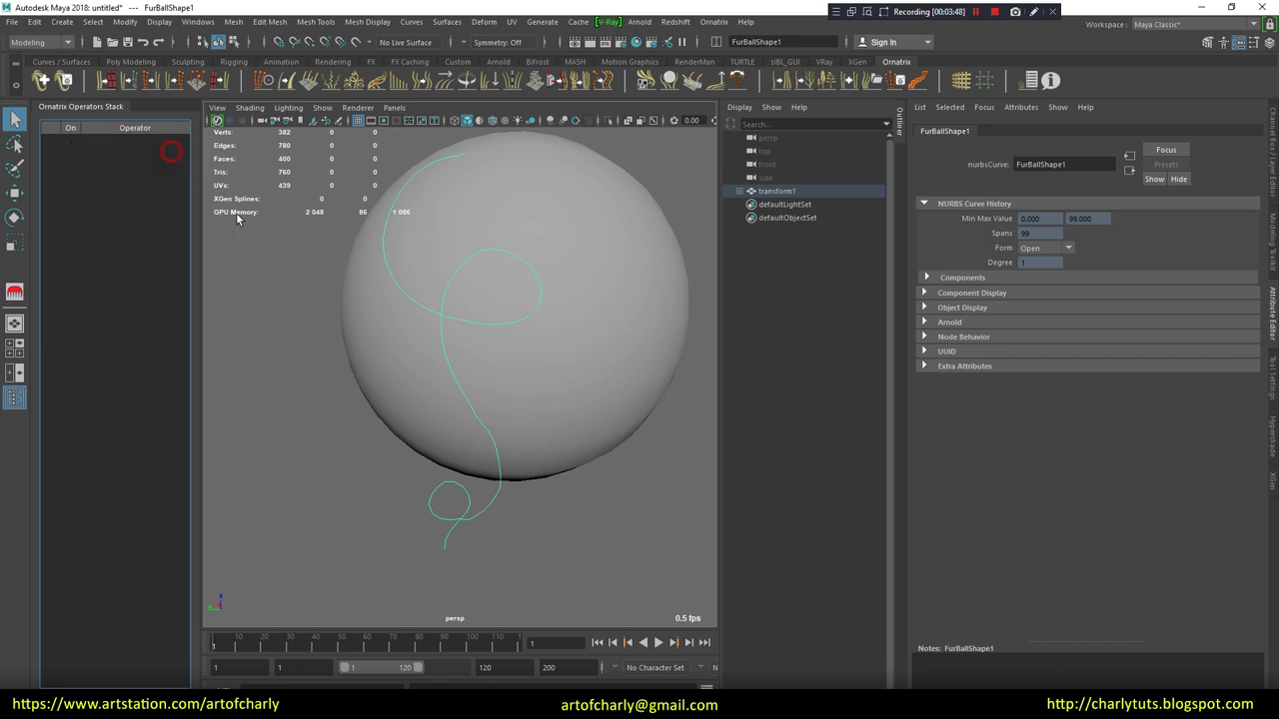
- Move the FurBall1 curve out of transform1 to the Outliner's top level
left_click(739, 192)
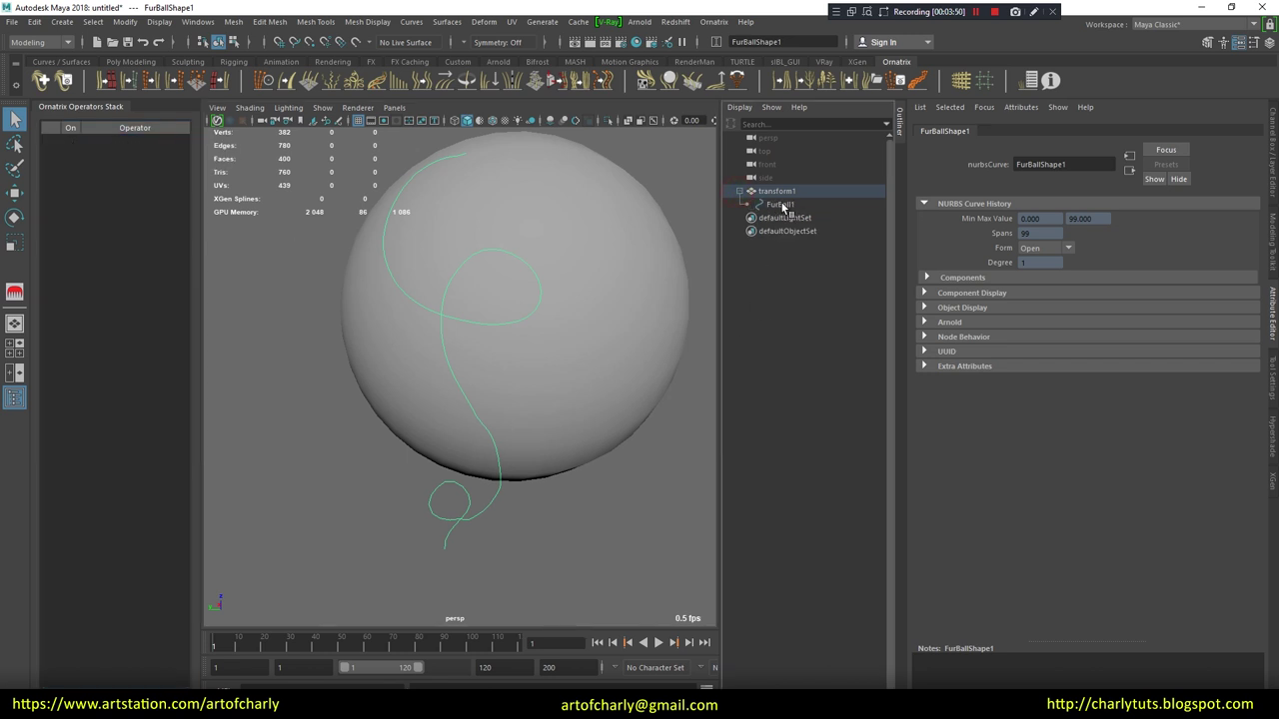
left_click(782, 205)
middle_click_drag(798, 176, 796, 177)
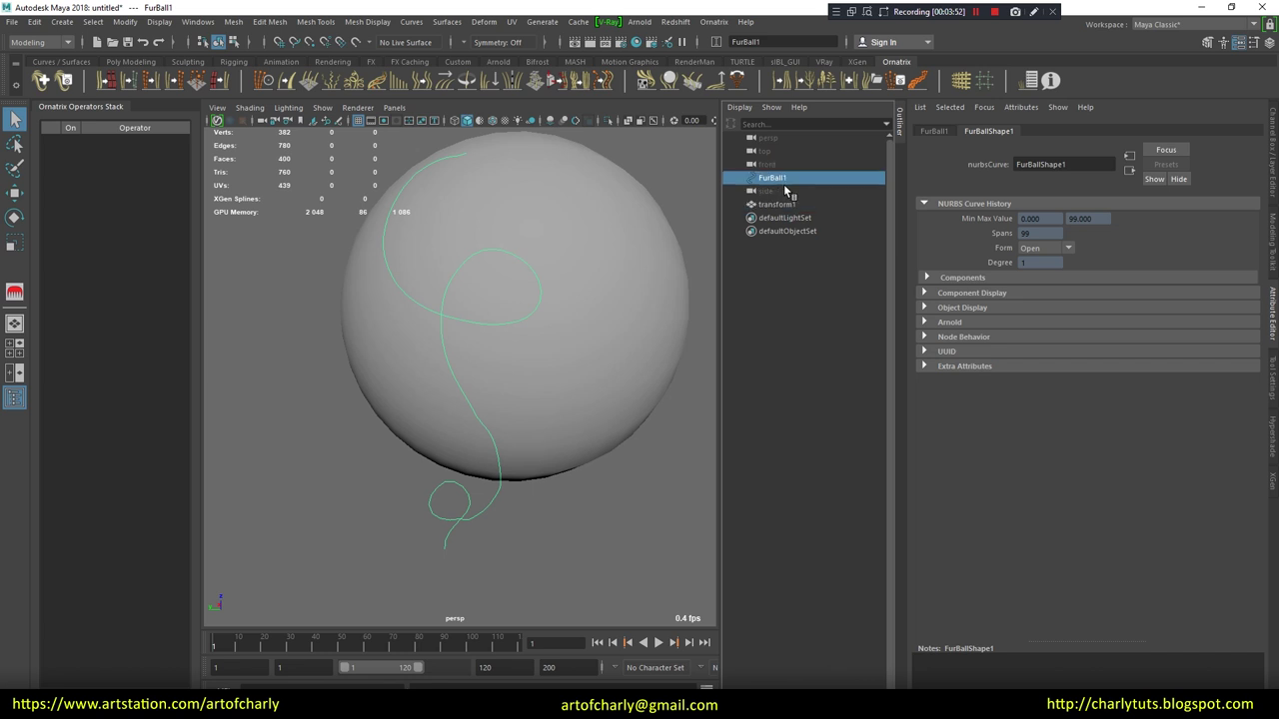
left_click(412, 21)
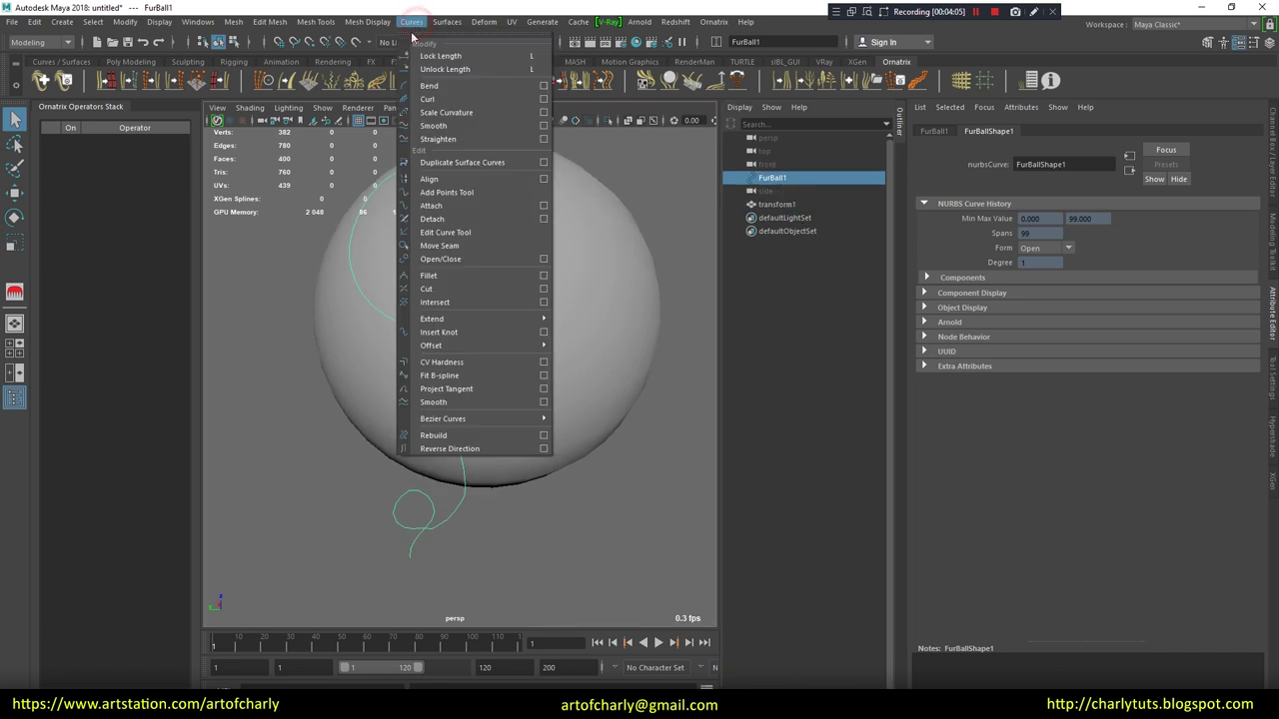
- Rebuild FurBall1 to 20 spans at degree 5, then smooth it at 0.2 smoothness
left_click(543, 434)
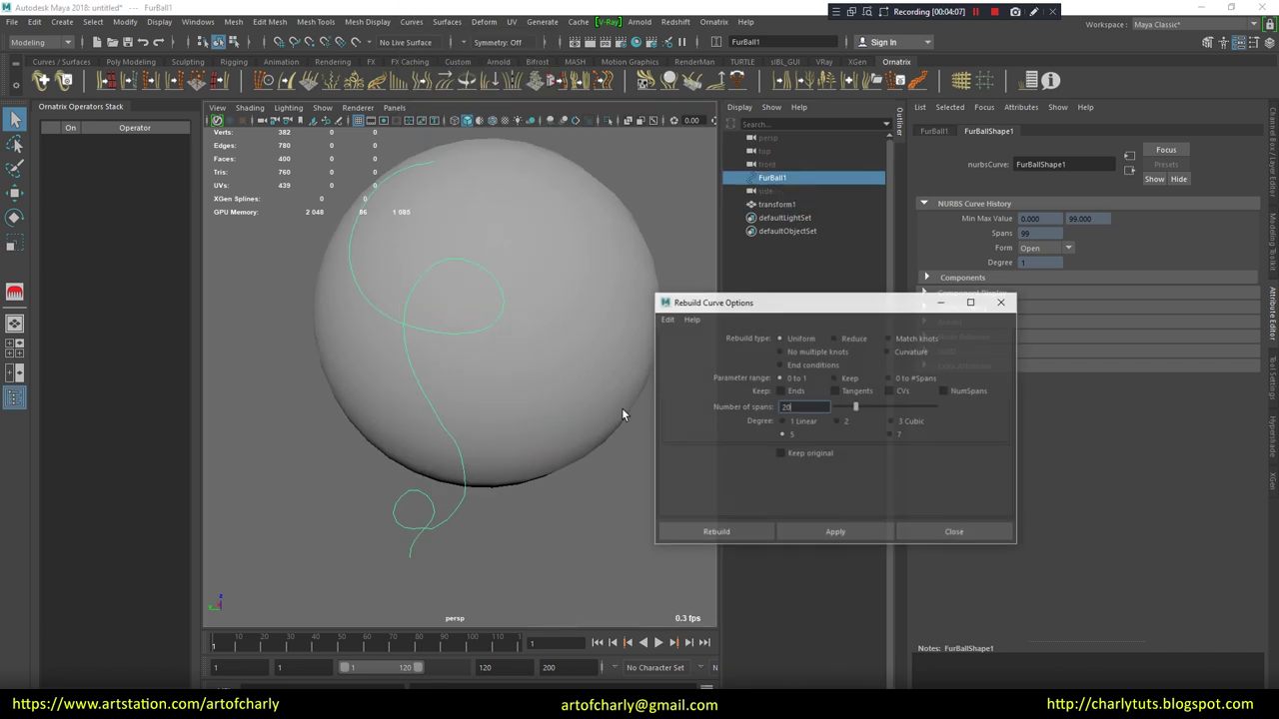
left_click(667, 530)
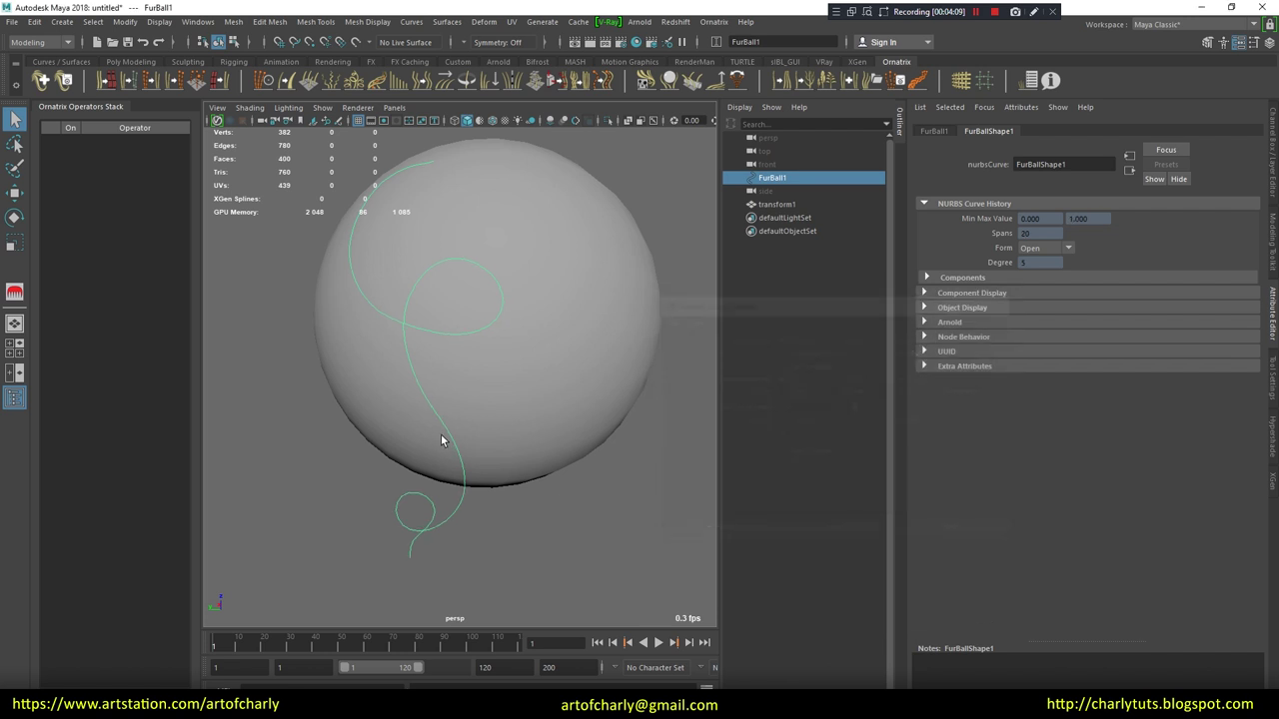
left_click(412, 22)
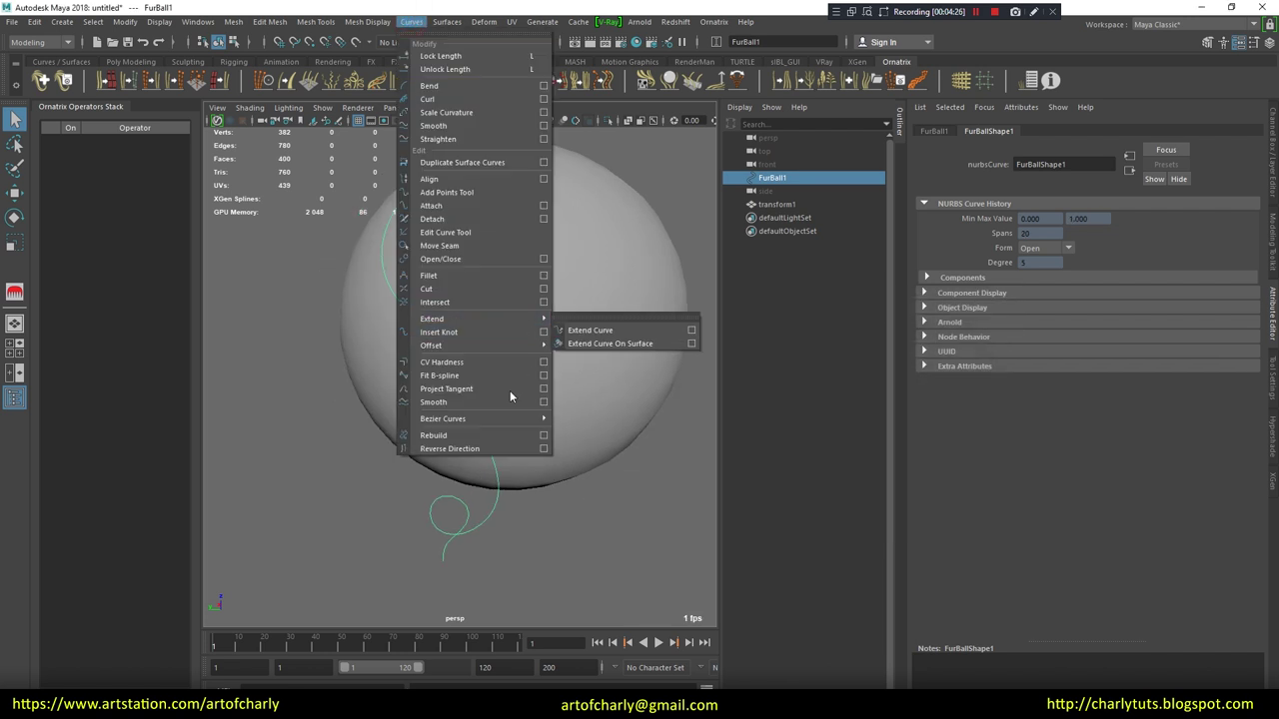
left_click(546, 406)
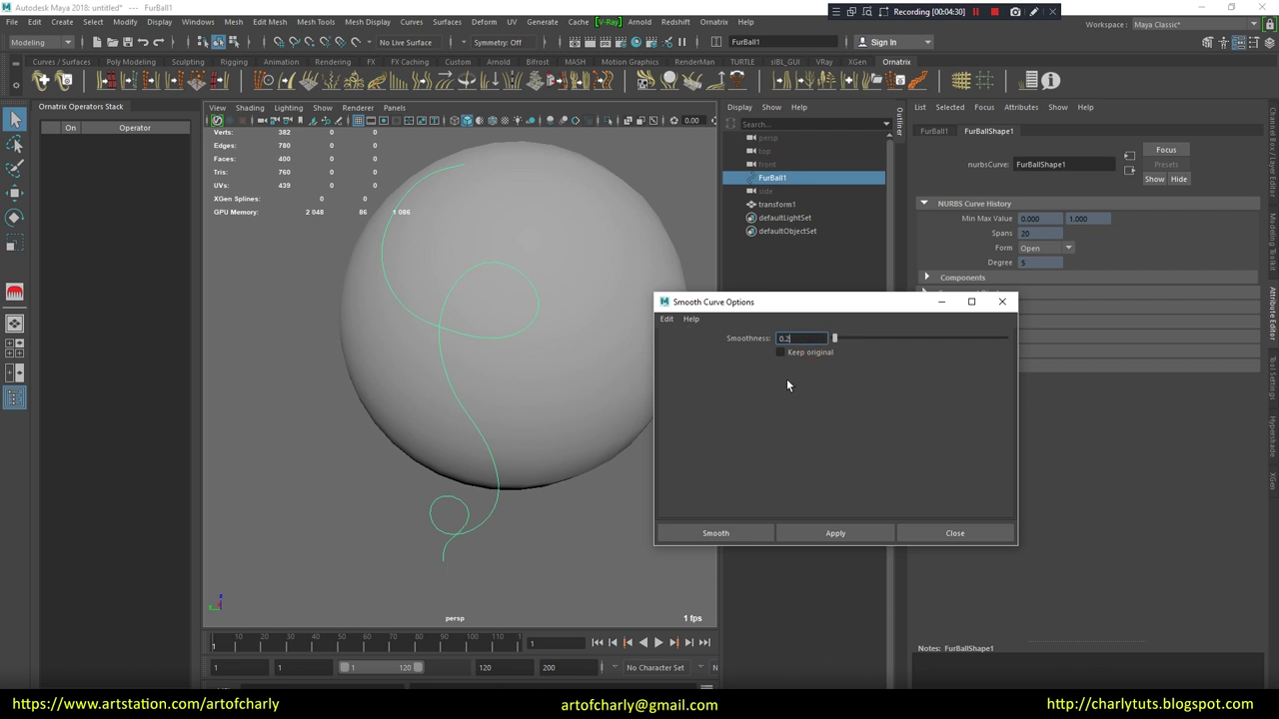
left_click(766, 534)
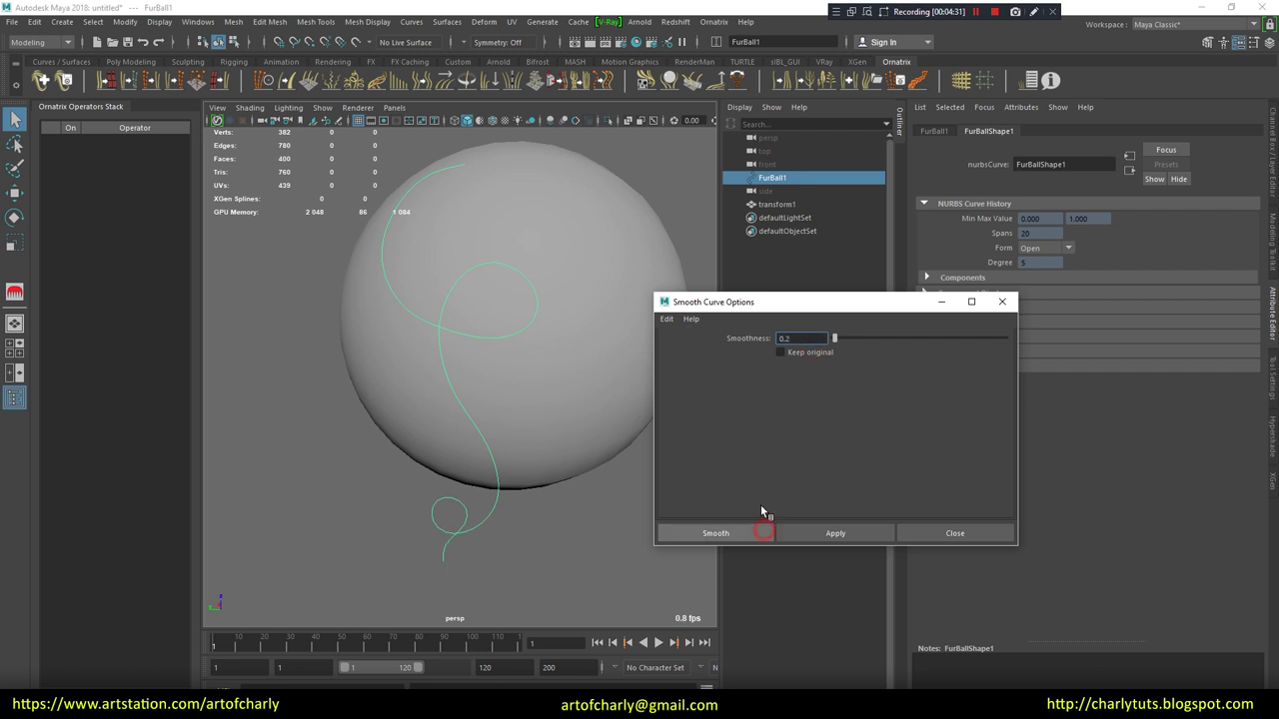
- Launch Braid Maker from the Custom shelf, create a 40-knot braid on the curve, and widen its strands
left_click(456, 63)
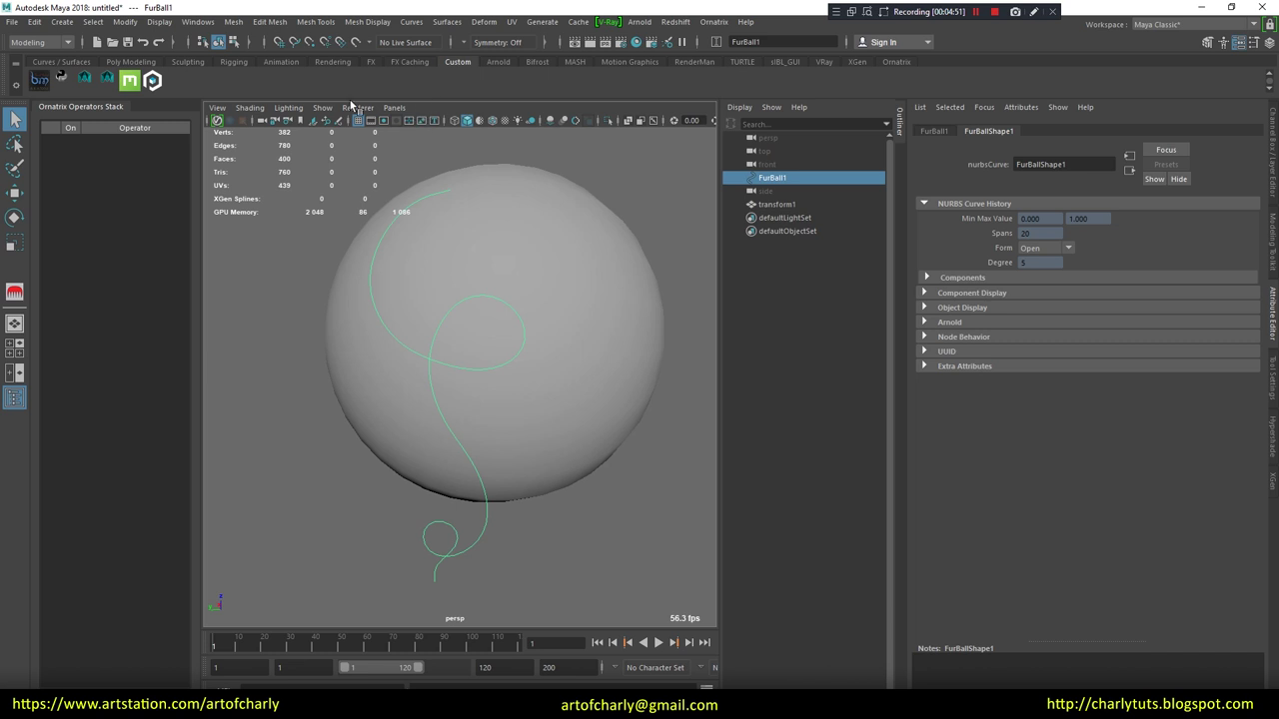
left_click(41, 82)
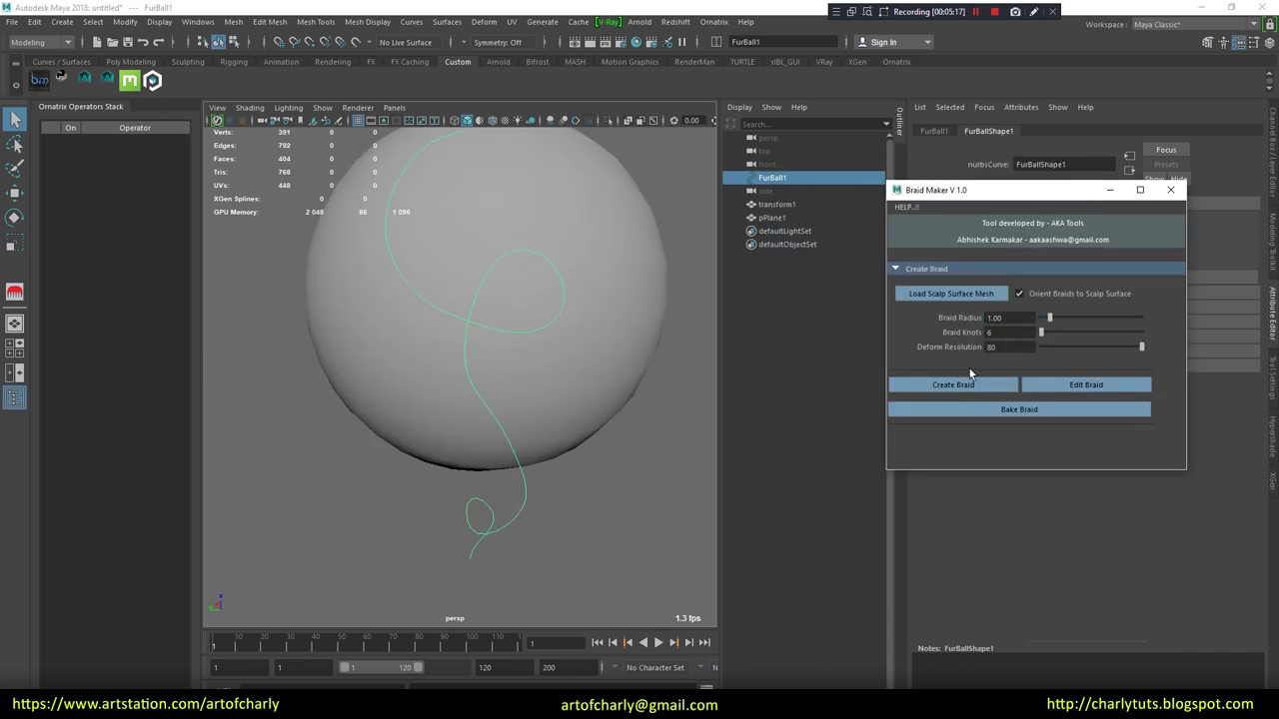
left_click(954, 386)
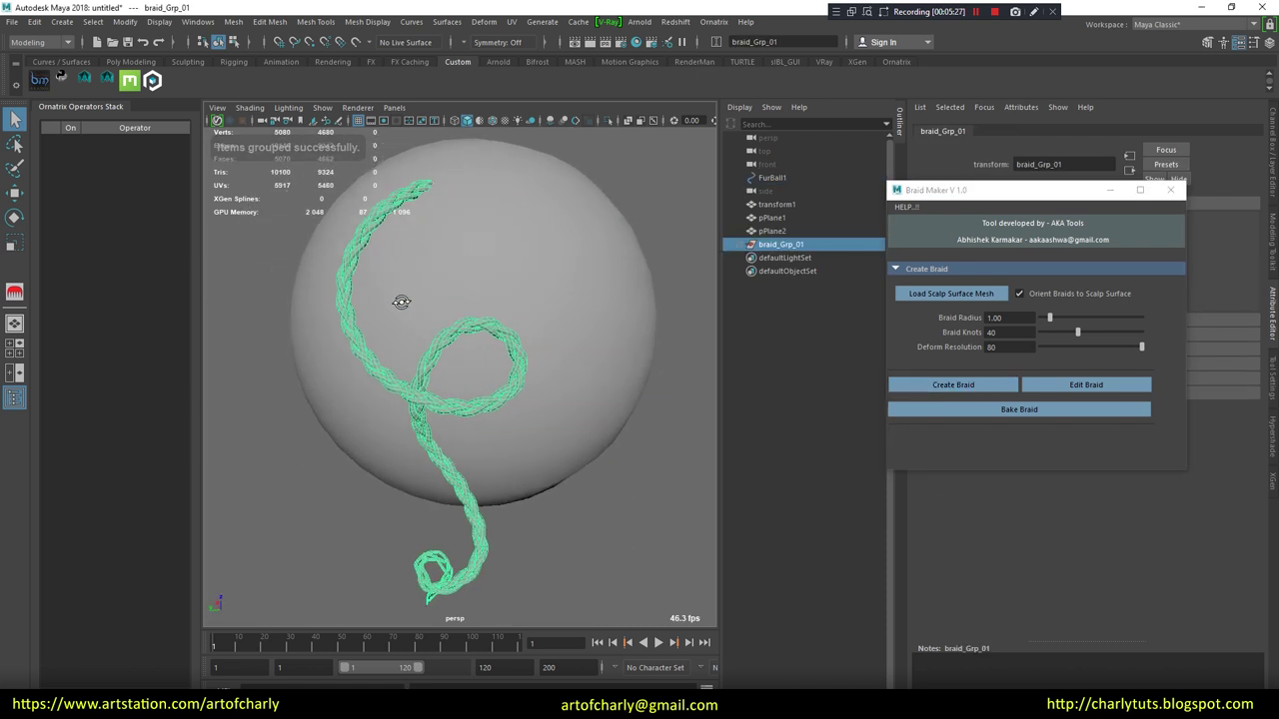
left_click_drag(979, 237, 999, 237)
left_click_drag(974, 353, 993, 354)
mouse_move(999, 236)
left_mouse_down()
mouse_move(1035, 237)
mouse_move(994, 237)
left_mouse_up()
- Set the braid strand width to 219.72 and taper the bundle width graph
left_click(847, 297)
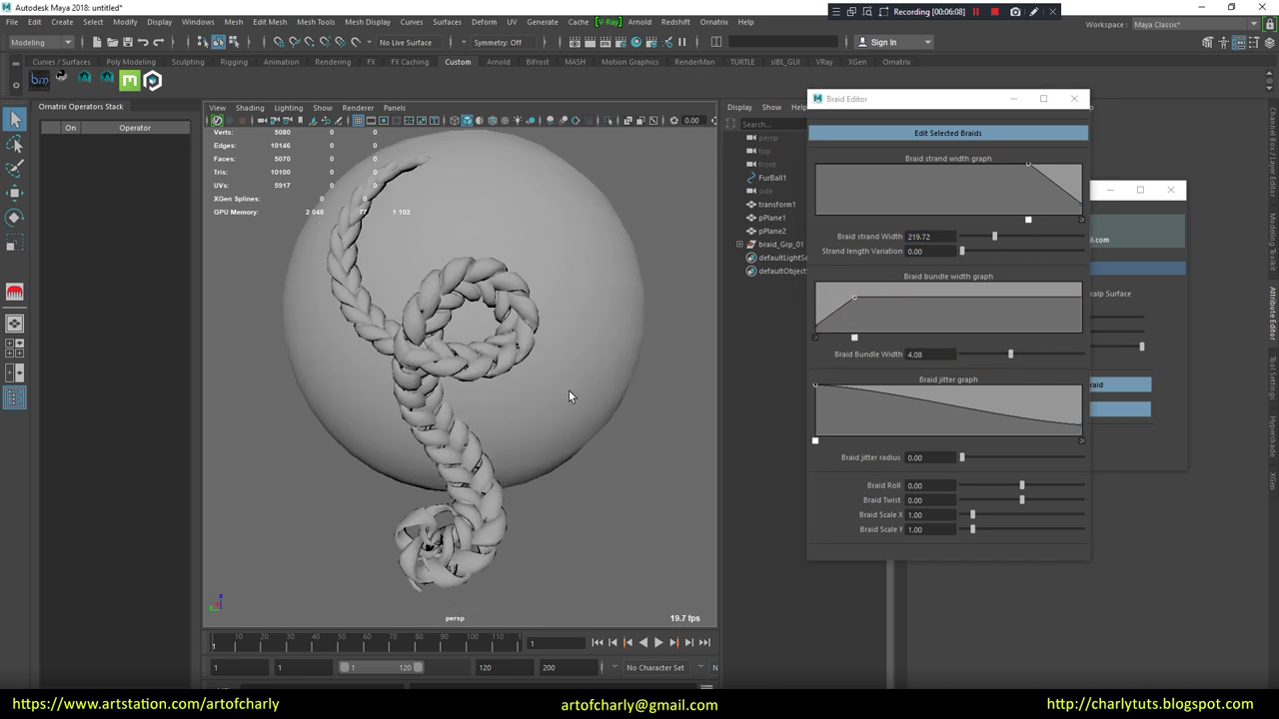
left_click_drag(1070, 294, 1052, 327)
left_click(1081, 215)
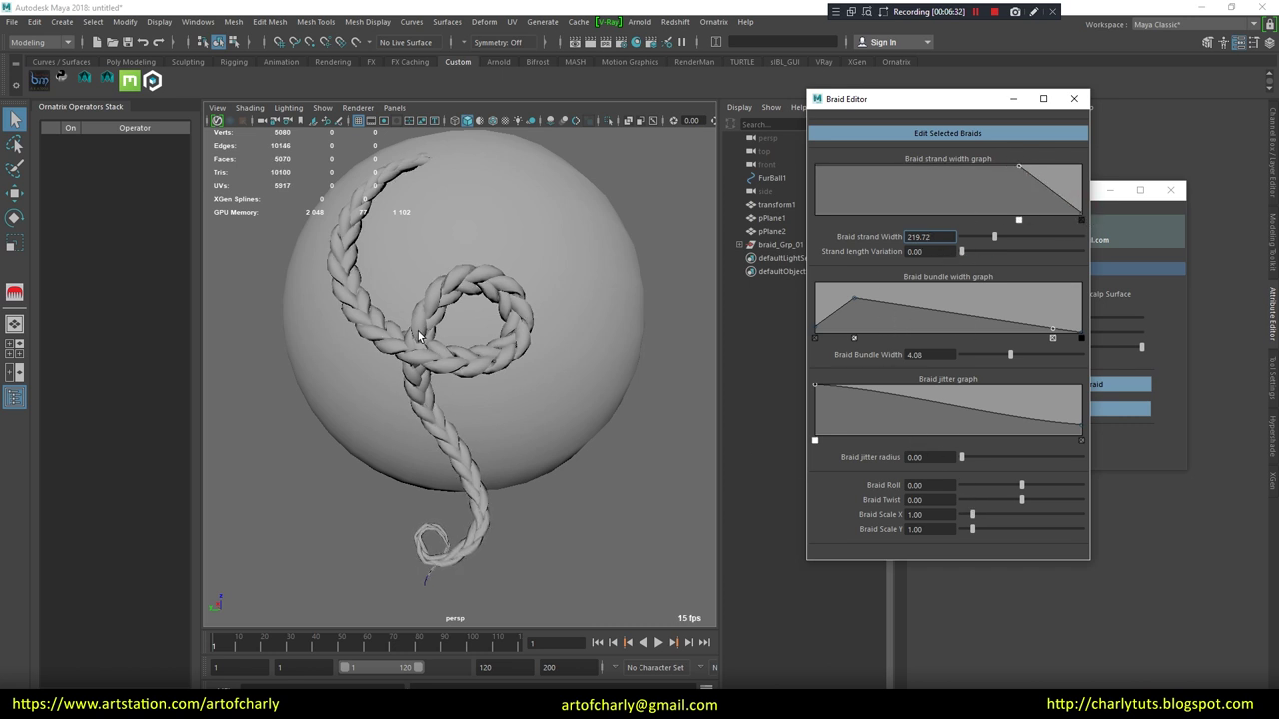
mouse_move(419, 337)
left_mouse_down("alt")
mouse_move(426, 308)
mouse_move(443, 330)
left_mouse_up("alt")
right_click_drag(420, 371, 328, 283, "alt")
scroll(328, 283, "down", 5)
left_click_drag(343, 298, 538, 395, "alt")
- Set Braid Roll to 25.14, raise the strand width graph's start, and close the Braid Editor
left_click_drag(1021, 486, 1030, 486)
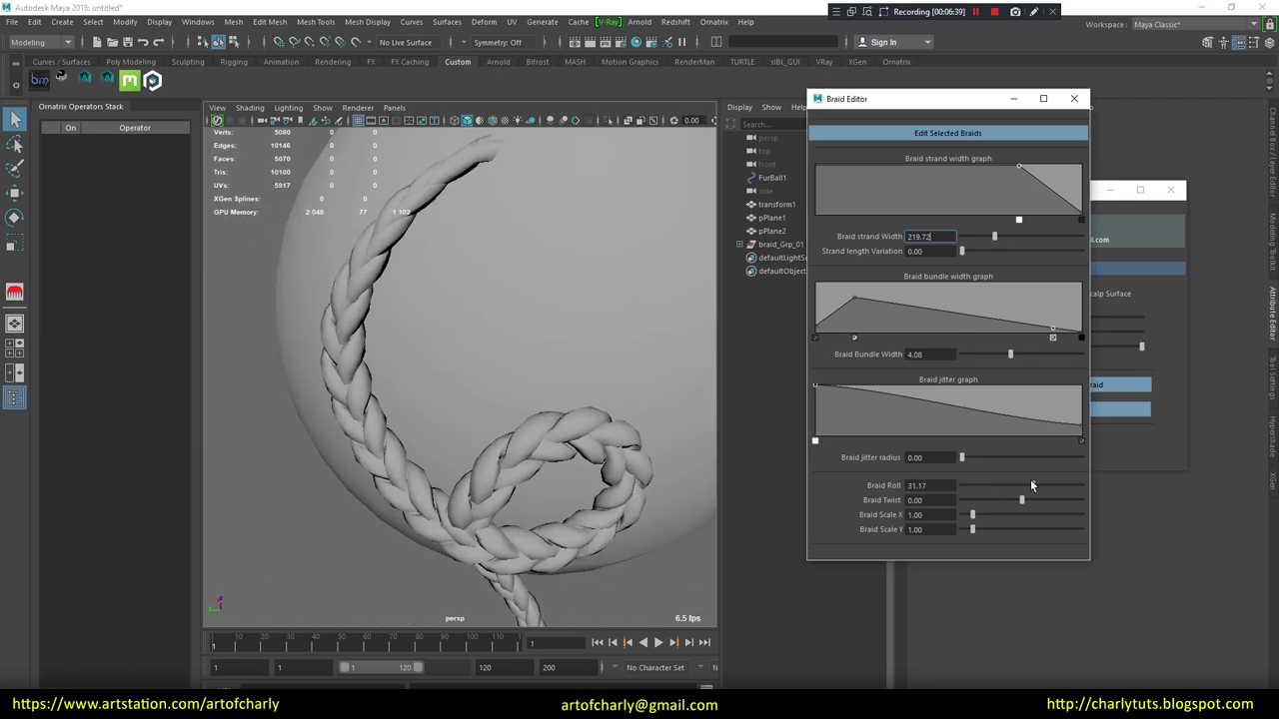
mouse_move(816, 167)
left_mouse_down()
mouse_move(841, 207)
mouse_move(850, 165)
left_mouse_up()
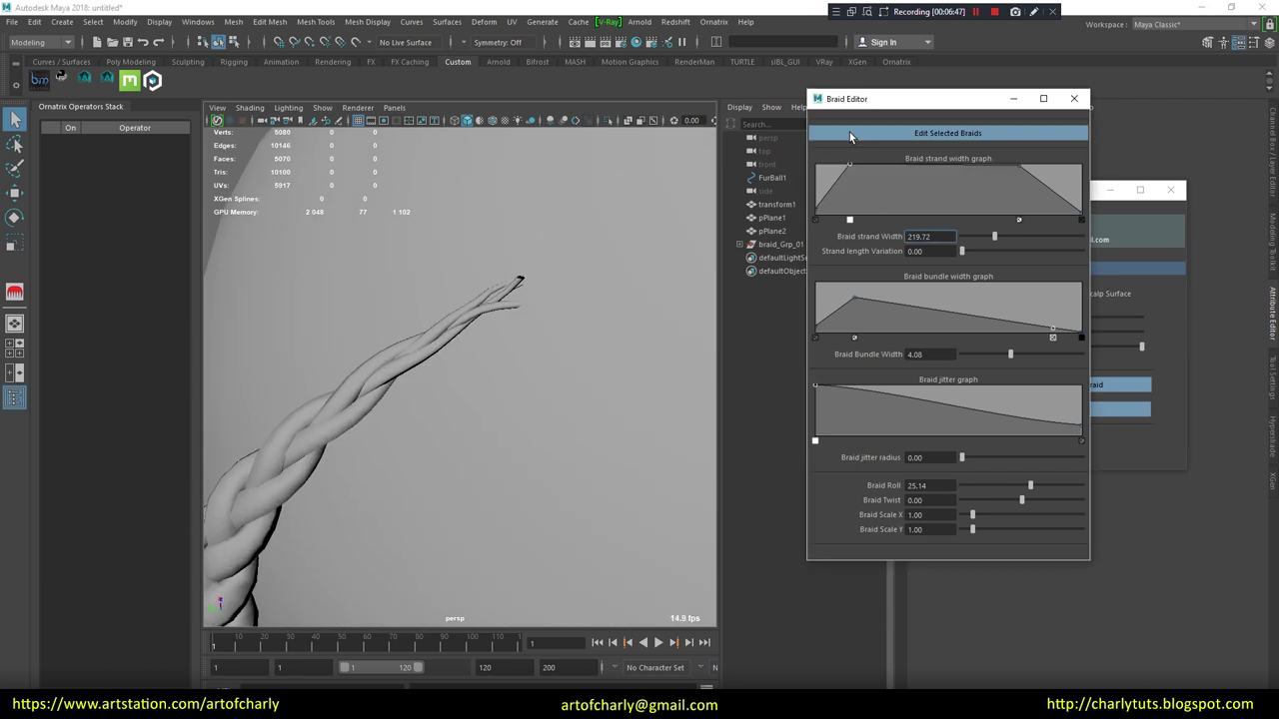
scroll(426, 280, "down", 5)
left_click_drag(417, 250, 418, 264, "alt")
left_click_drag(483, 238, 414, 214, "alt")
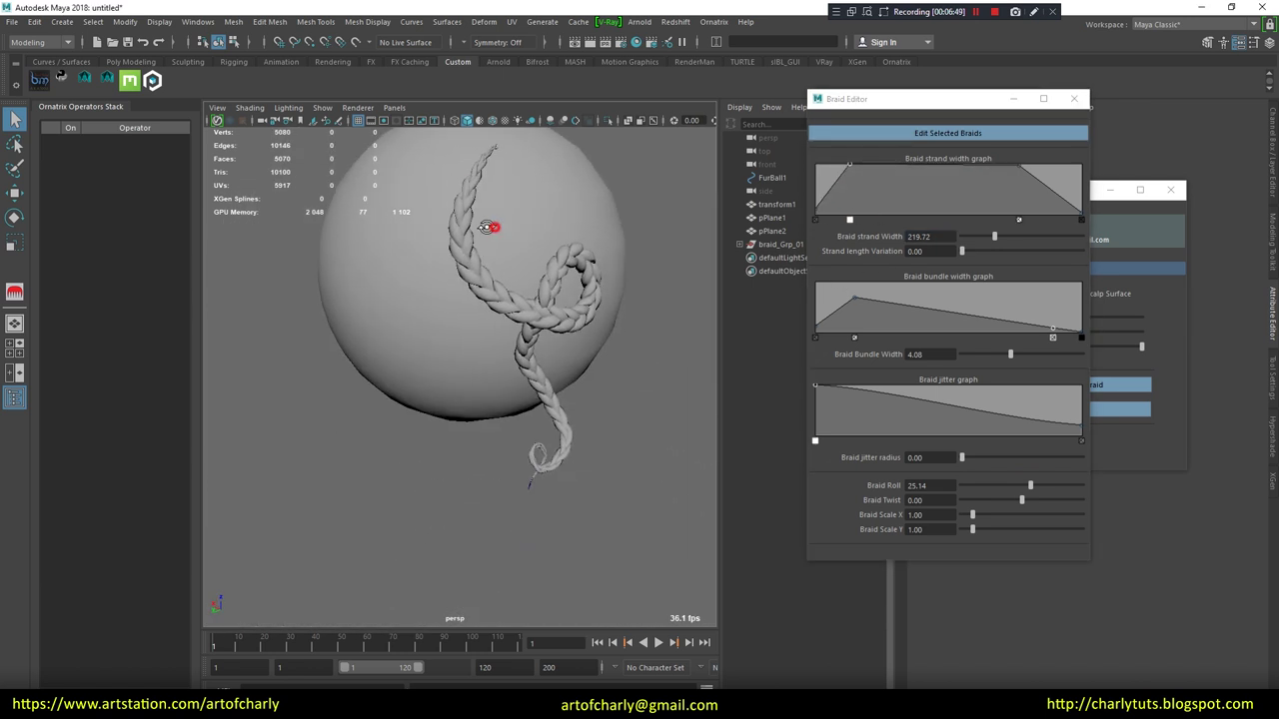
right_click_drag(414, 214, 451, 300, "alt")
mouse_move(451, 300)
left_mouse_down("alt")
mouse_move(470, 366)
mouse_move(443, 366)
left_mouse_up("alt")
left_click(1074, 98)
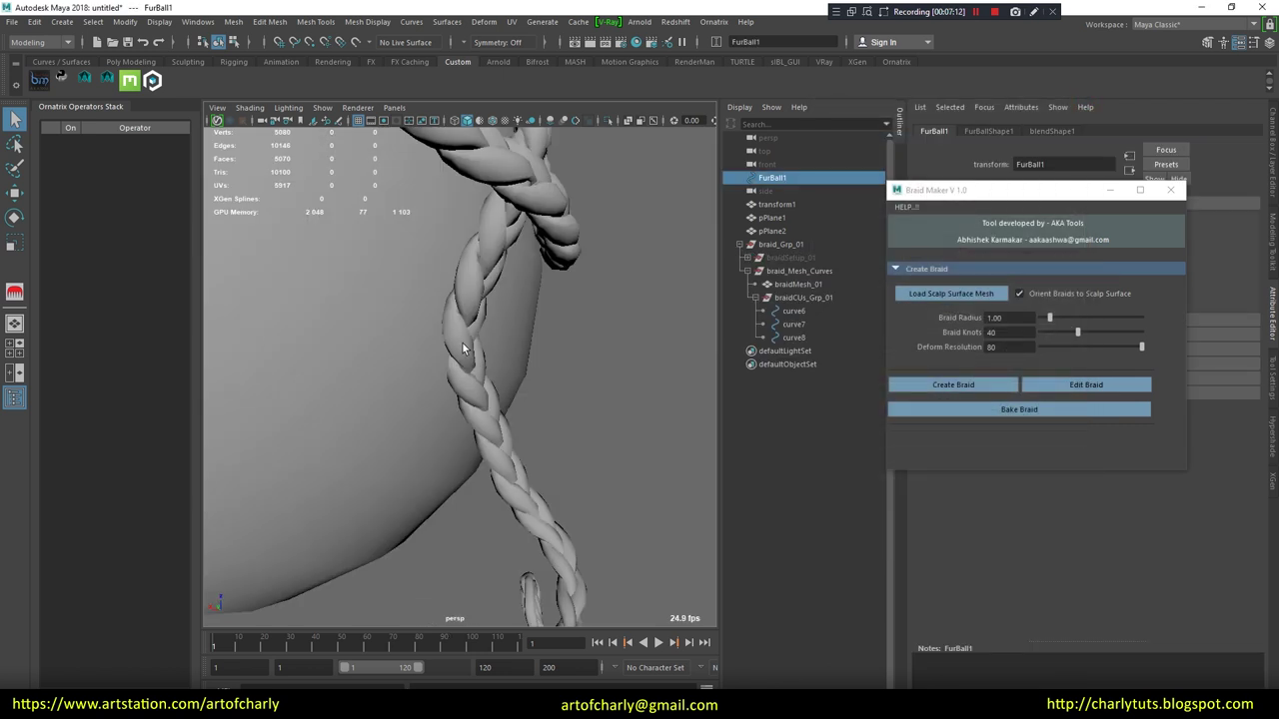
left_click(250, 107)
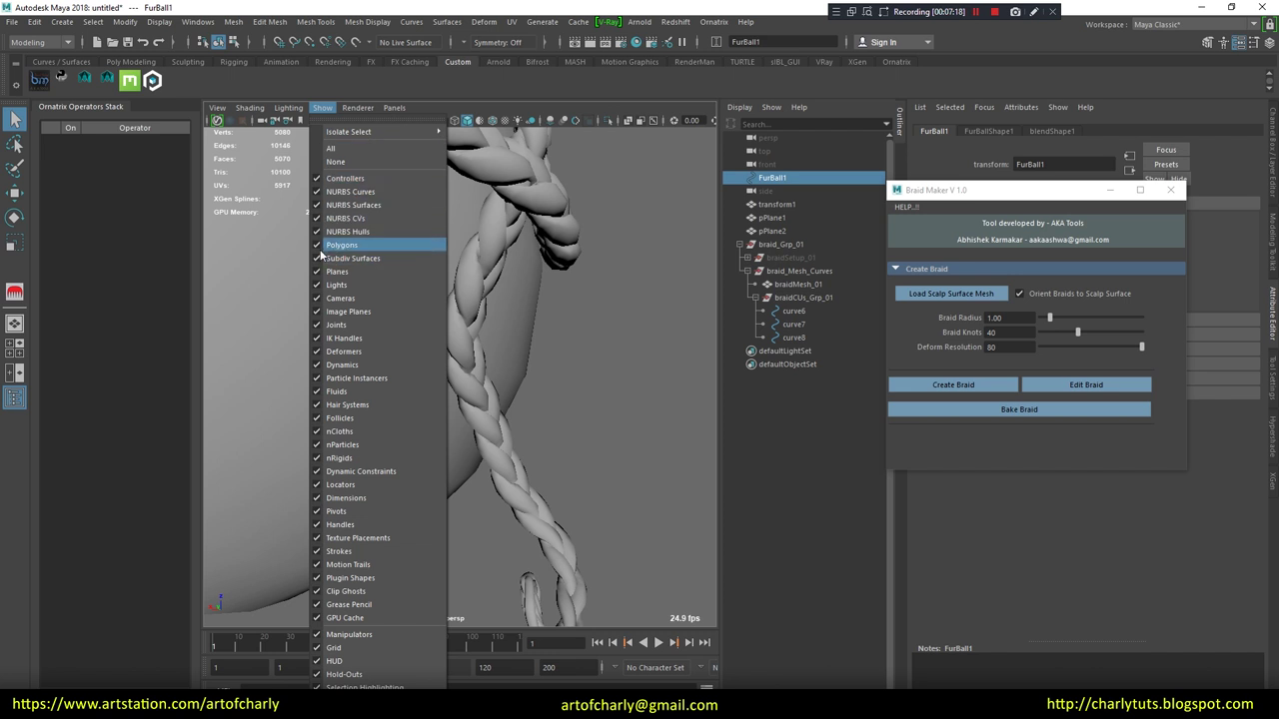
- Hide polygons, pick an edit point on the braid curve, and move it to reshape the braid
left_click(341, 245)
key("w")
left_click(465, 368)
key("b")
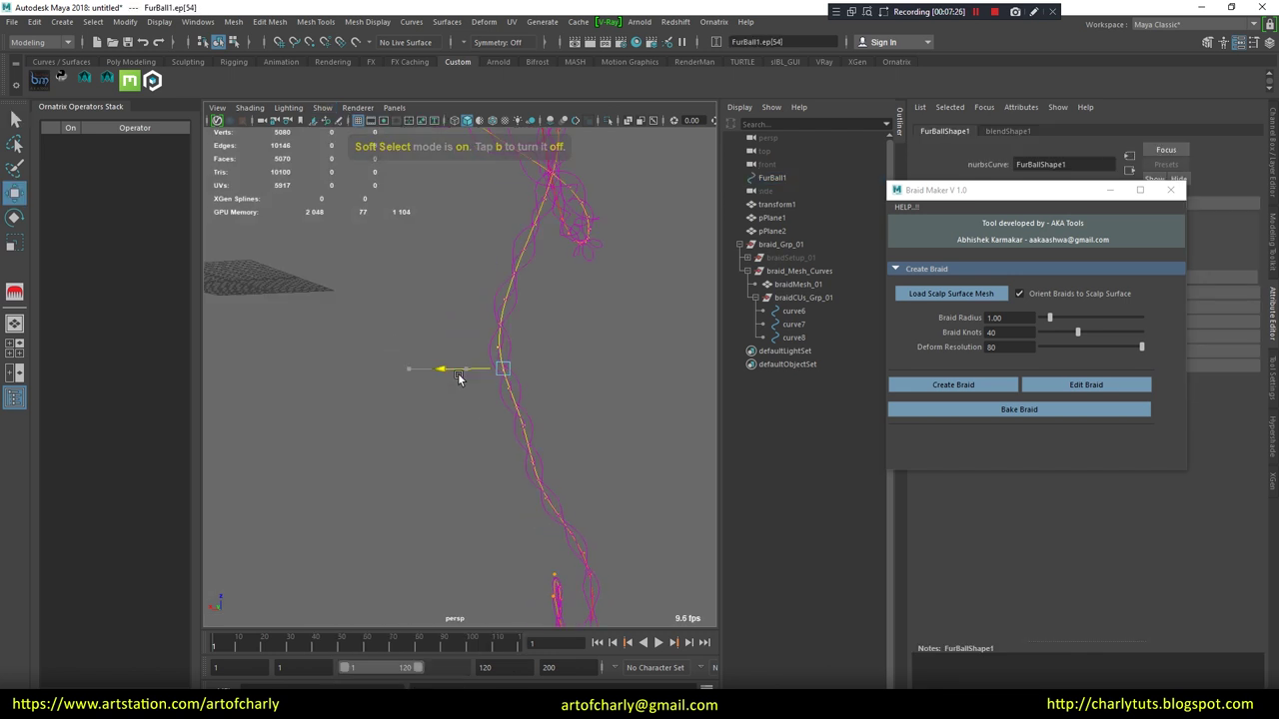
left_click(322, 107)
left_click(341, 245)
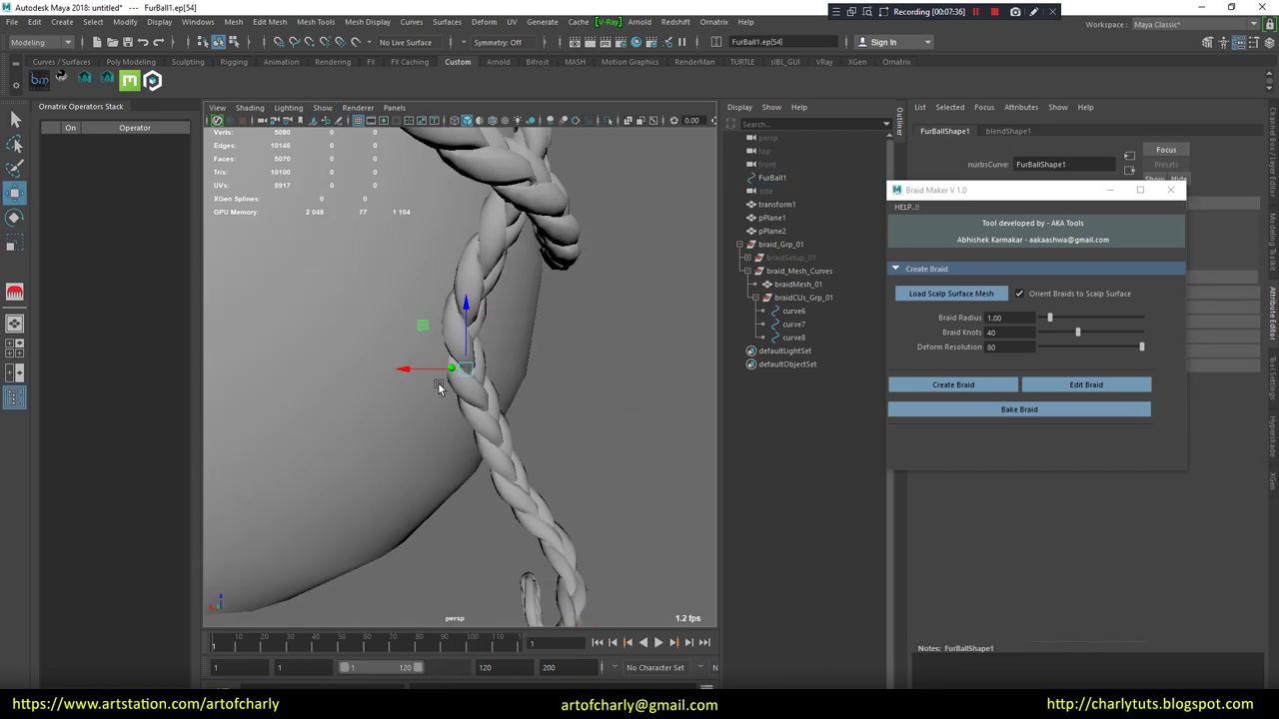
mouse_move(428, 366)
left_mouse_down()
mouse_move(529, 415)
mouse_move(467, 282)
left_mouse_up()
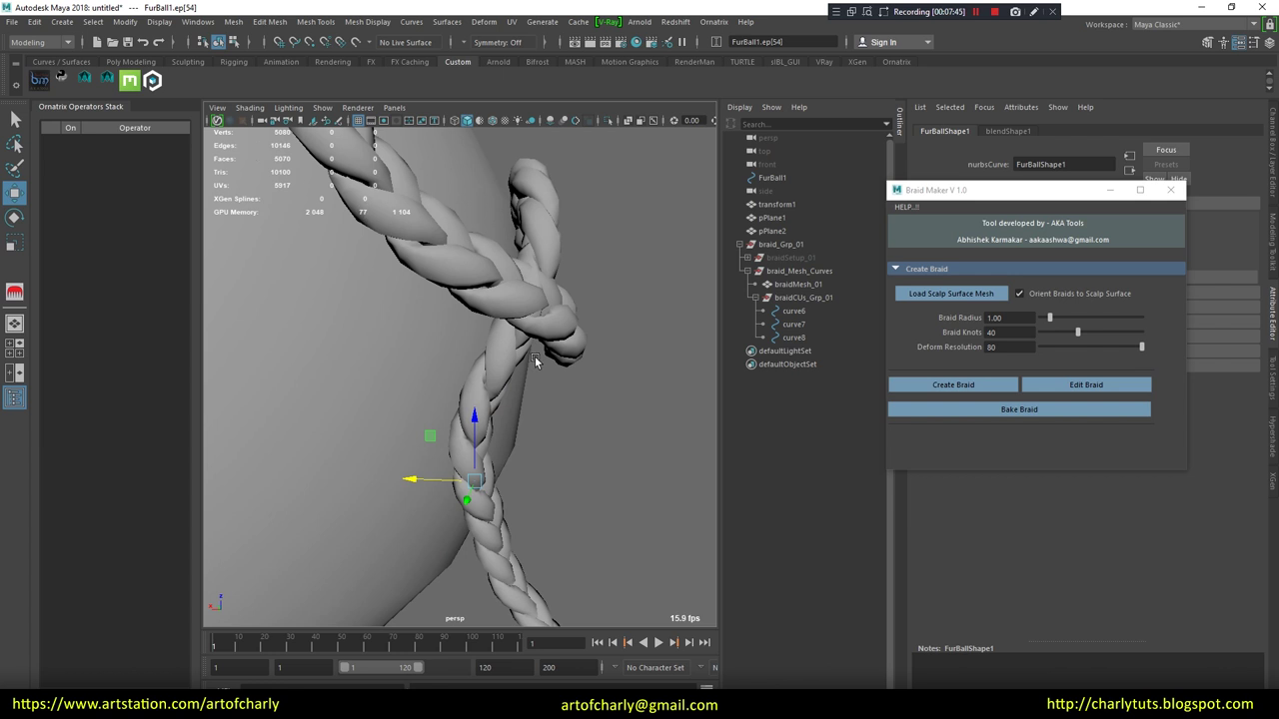
- In wireframe view, select neighbouring edit points on the curve, then return to smooth shading
mouse_move(535, 359)
left_mouse_down("alt")
mouse_move(502, 330)
mouse_move(493, 265)
left_mouse_up("alt")
key("4")
key("q")
left_click_drag(404, 289, 469, 281, "alt")
key("w")
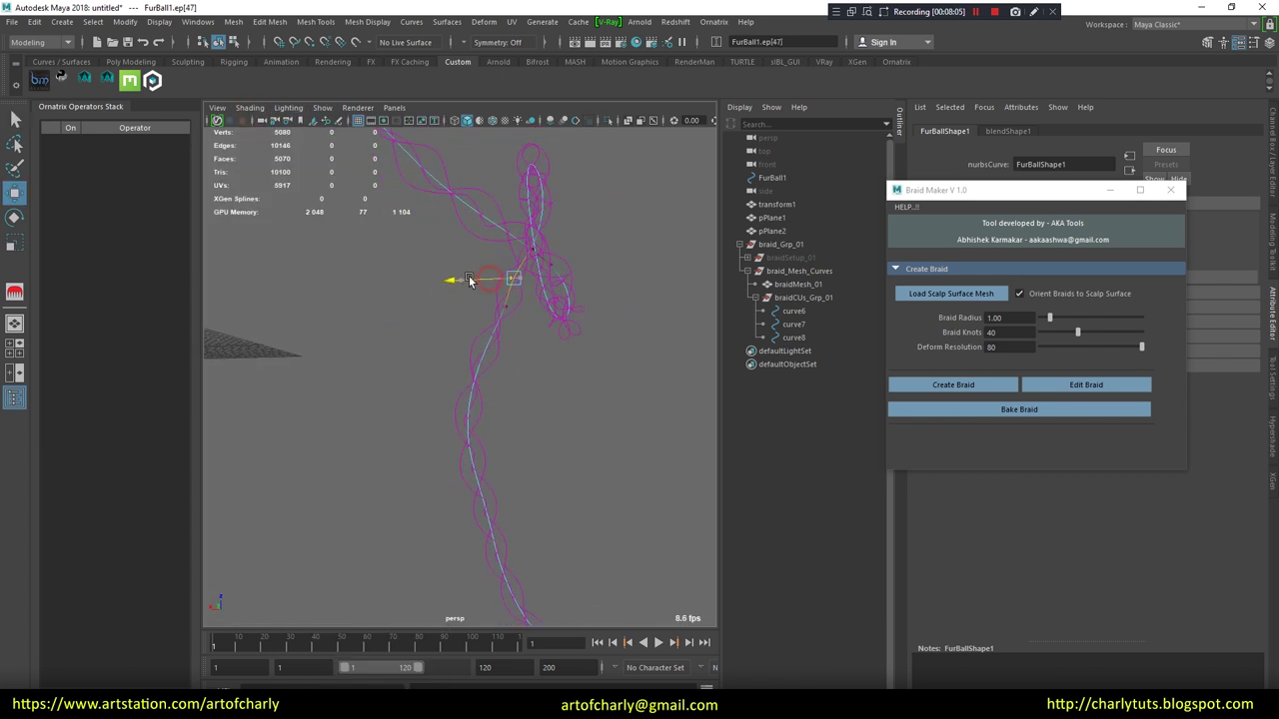
mouse_move(470, 345)
left_mouse_down("alt")
mouse_move(530, 400)
mouse_move(343, 400)
left_mouse_up("alt")
left_click(530, 400)
left_click(499, 400)
key("5")
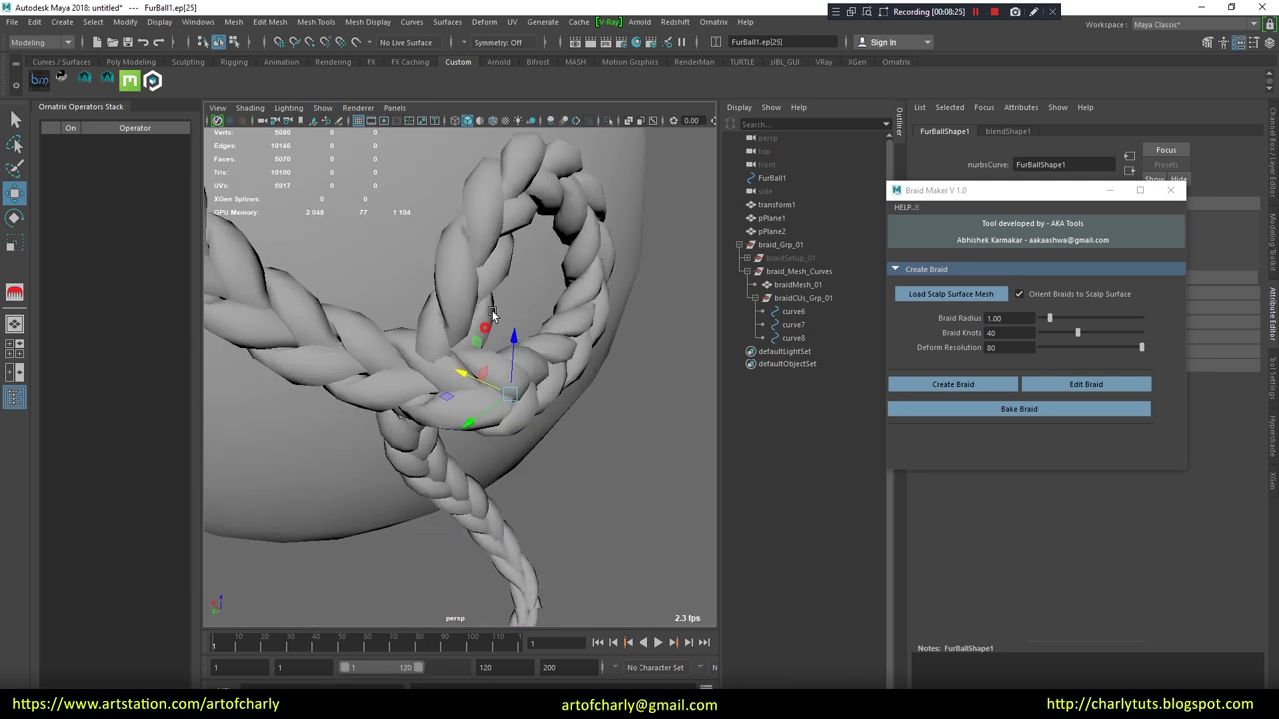
- With the braid mesh hidden, pull an edit point to reshape the curve, then redisplay shading
left_click(322, 107)
left_click(369, 248)
left_click_drag(429, 370, 314, 379, "alt")
left_click(338, 277)
mouse_move(338, 278)
left_mouse_down()
mouse_move(380, 394)
mouse_move(442, 342)
mouse_move(549, 360)
mouse_move(537, 344)
mouse_move(517, 378)
mouse_move(318, 119)
left_mouse_up()
left_click(387, 396)
left_click(342, 366)
left_click(322, 107)
left_click(369, 248)
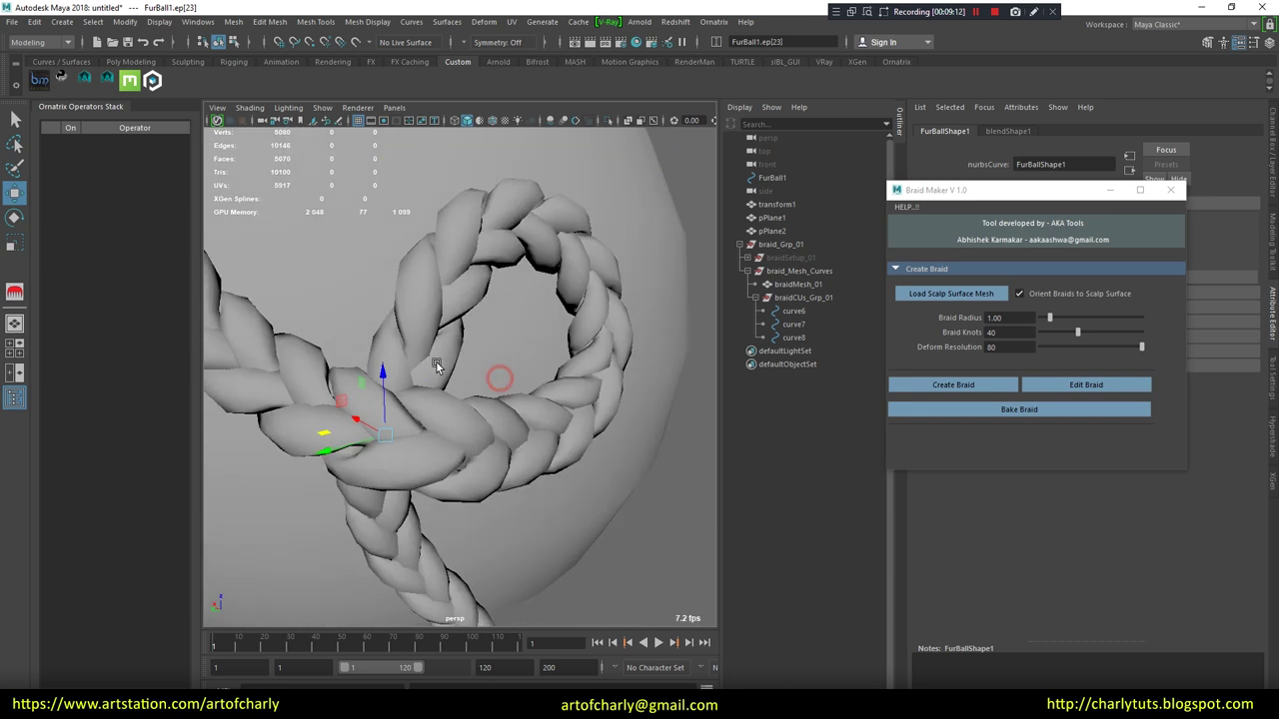
- Hide polygon meshes and orbit around the braid curves, adjusting the soft falloff radius
left_click(321, 108)
left_click(371, 245)
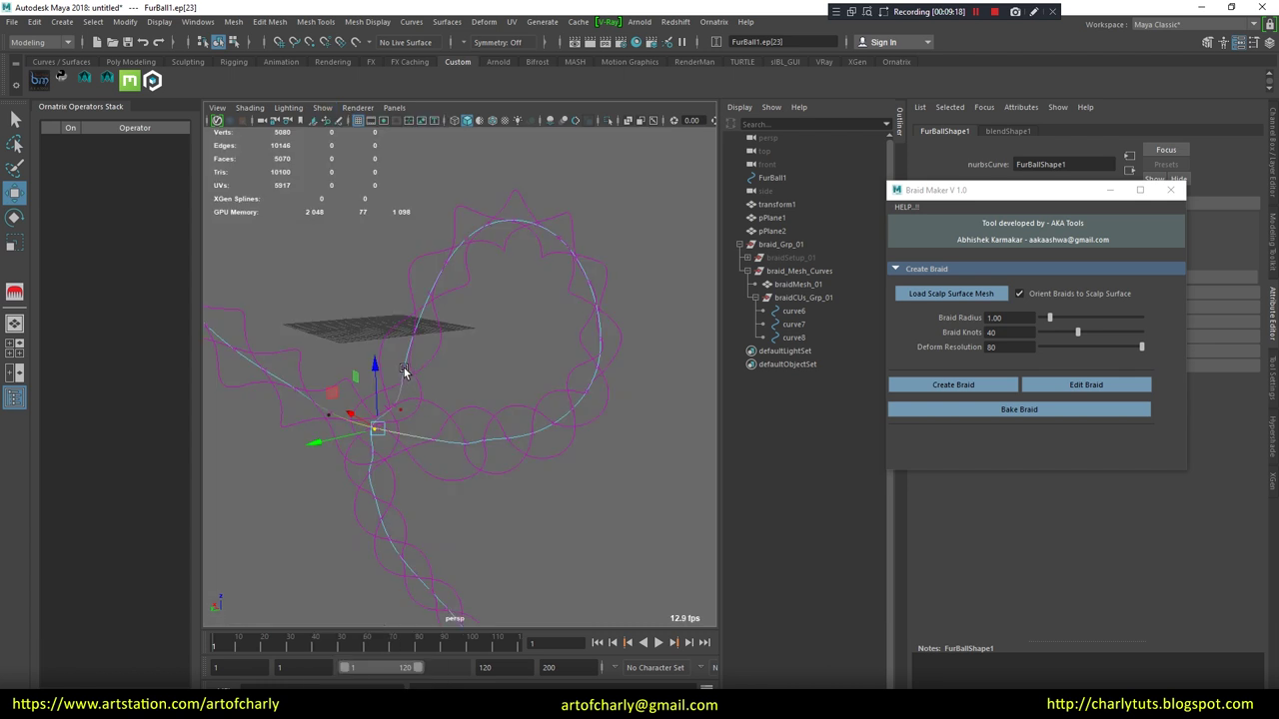
mouse_move(412, 412)
left_mouse_down("alt")
mouse_move(456, 398)
mouse_move(470, 410)
mouse_move(488, 372)
left_mouse_up("alt")
key("b")
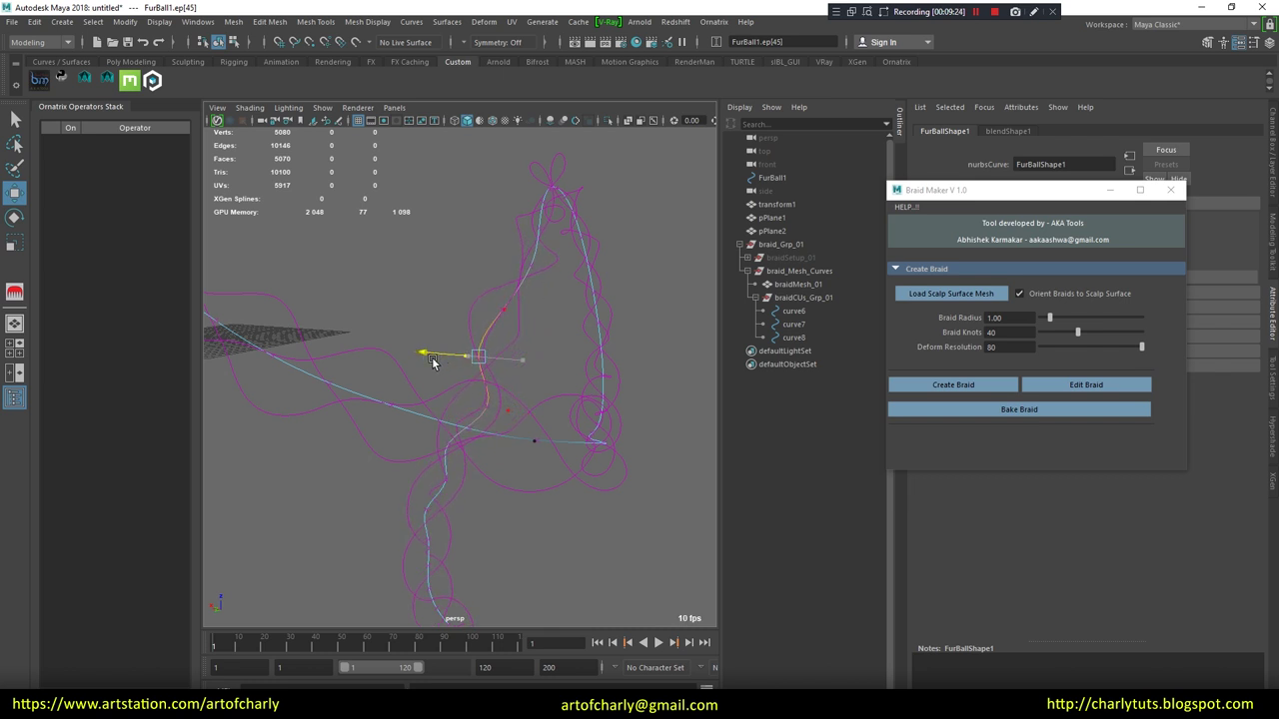
mouse_move(443, 364)
left_mouse_down("alt")
mouse_move(500, 357)
mouse_move(530, 399)
mouse_move(550, 400)
mouse_move(639, 354)
mouse_move(577, 428)
left_mouse_up("alt")
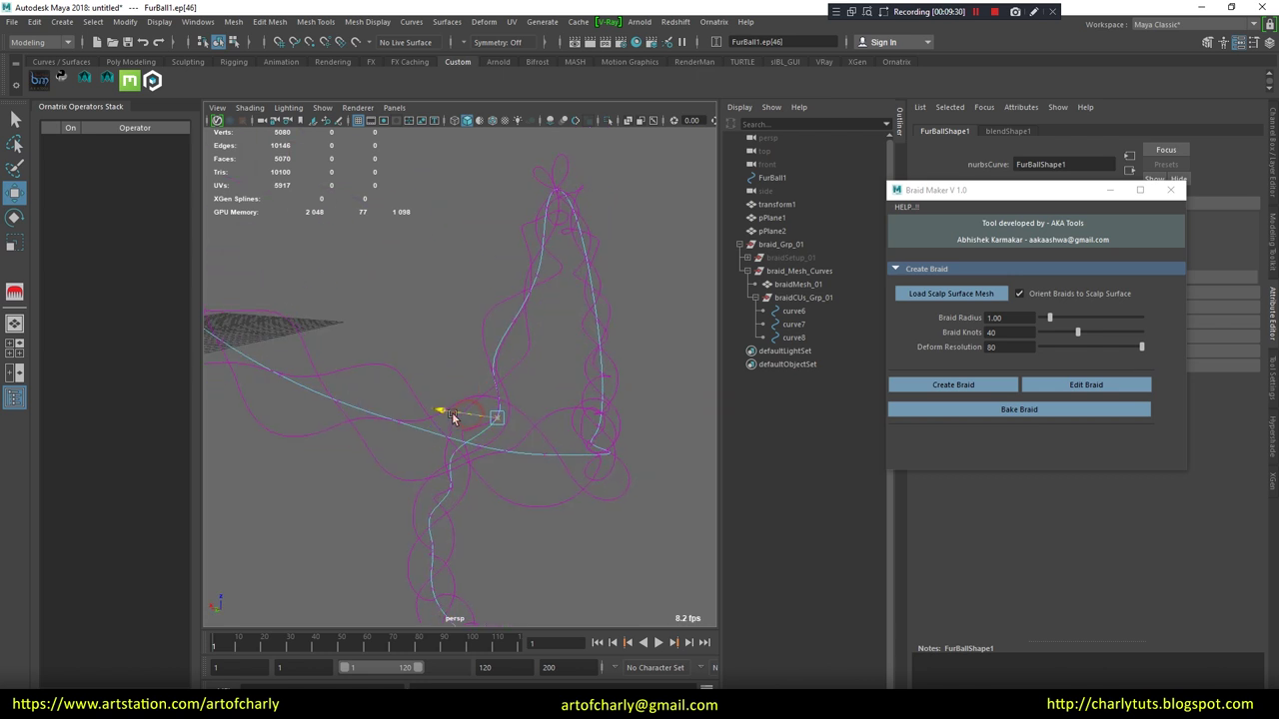
left_click_drag(445, 411, 413, 285, "alt")
- Show polygon meshes again, select braid_Grp_01, and zoom in on the braid's lower loop
left_click(321, 107)
left_click(315, 245)
mouse_move(390, 372)
left_mouse_down("alt")
mouse_move(542, 393)
mouse_move(413, 340)
mouse_move(431, 275)
left_mouse_up("alt")
right_click_drag(516, 320, 432, 295, "alt")
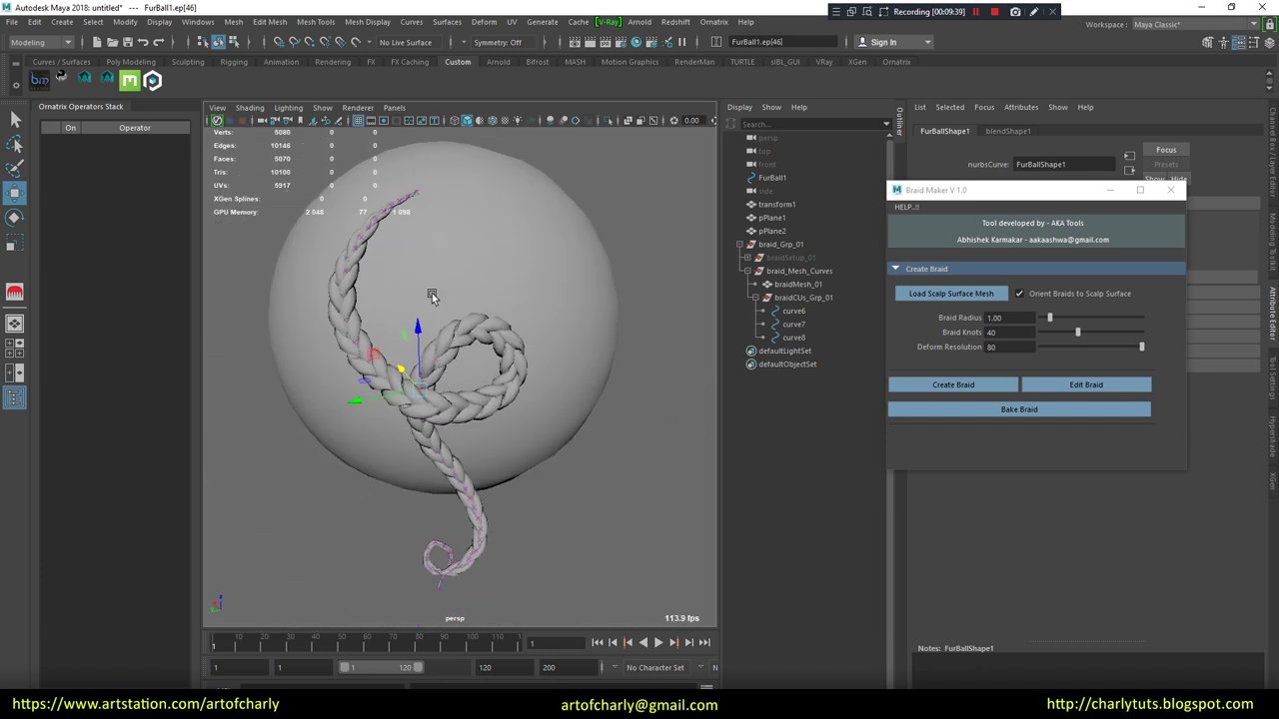
mouse_move(432, 296)
left_mouse_down("alt")
mouse_move(499, 388)
mouse_move(594, 343)
left_mouse_up("alt")
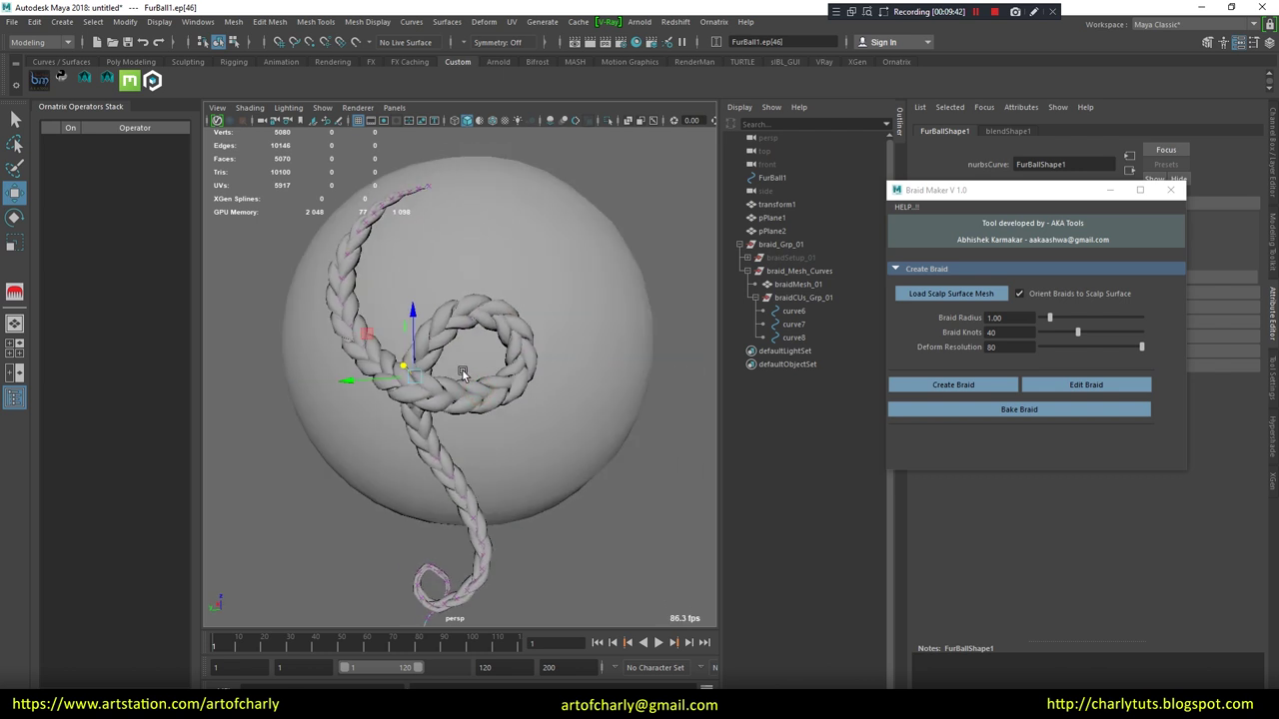
left_click(486, 466)
scroll(486, 466, "up", 3)
scroll(476, 469, "up", 2)
scroll(477, 470, "up", 2)
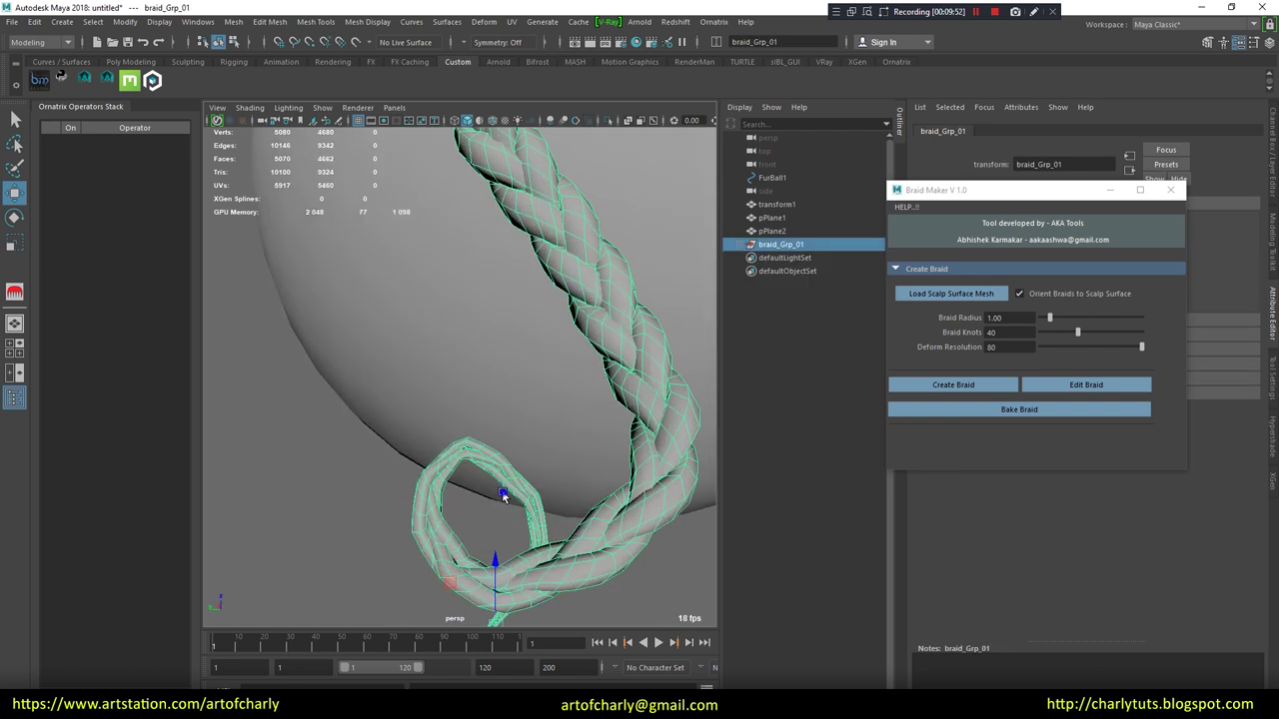
right_click_drag(476, 470, 473, 346, "alt")
mouse_move(472, 345)
left_mouse_down("alt")
mouse_move(458, 465)
mouse_move(460, 376)
mouse_move(428, 261)
mouse_move(365, 167)
left_mouse_up("alt")
scroll(462, 445, "up", 4)
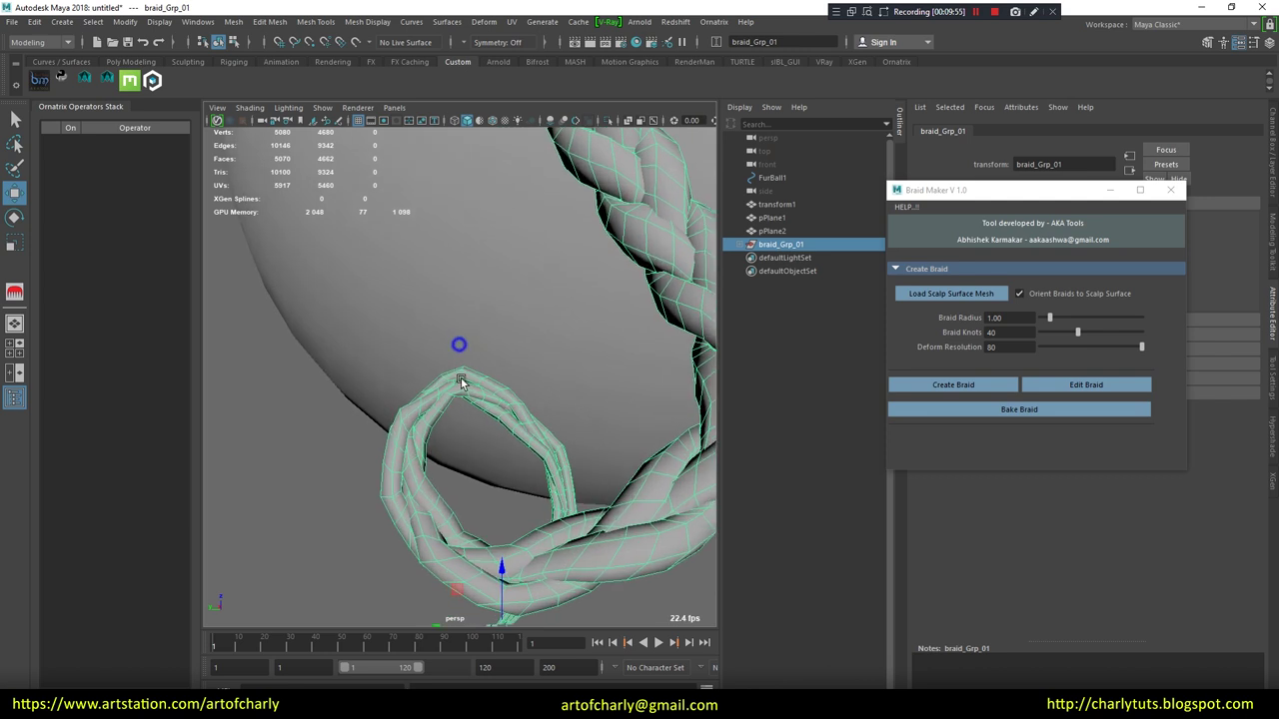
left_click(322, 107)
- Hide the polygon meshes and put FurBall1's guide curve into edit-point mode
left_click(340, 285)
left_click(461, 392)
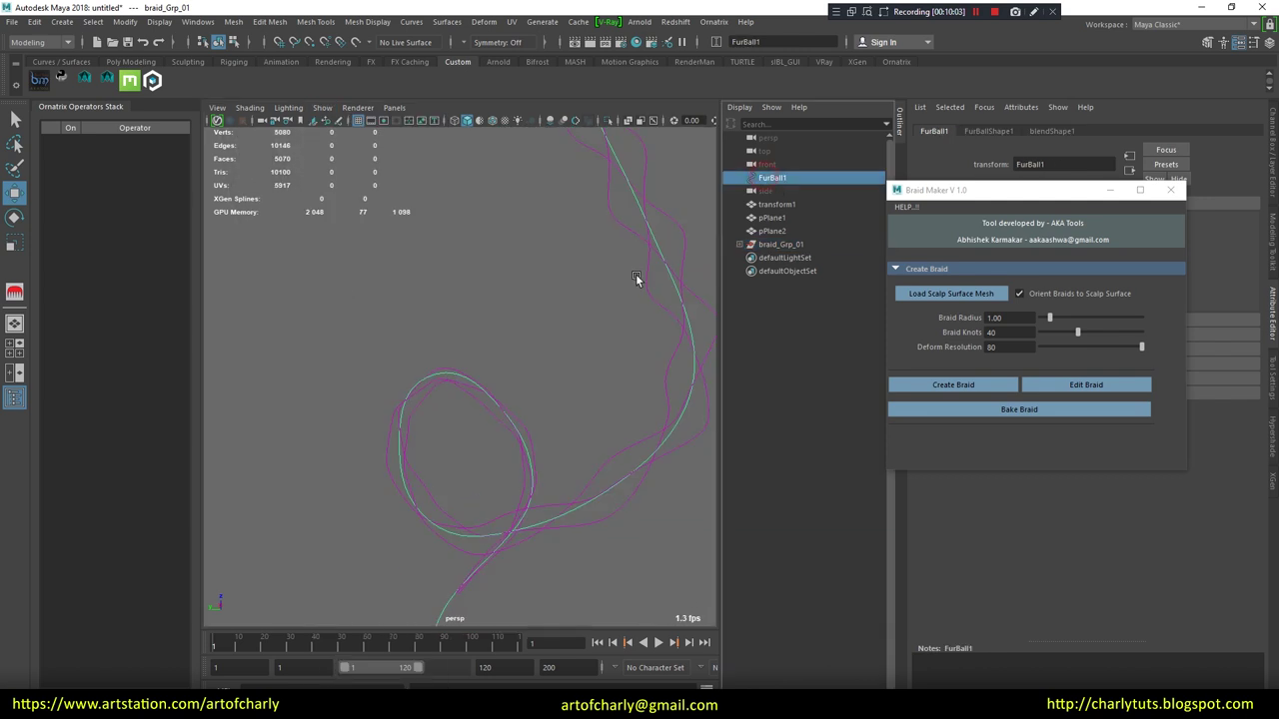
right_click(455, 361)
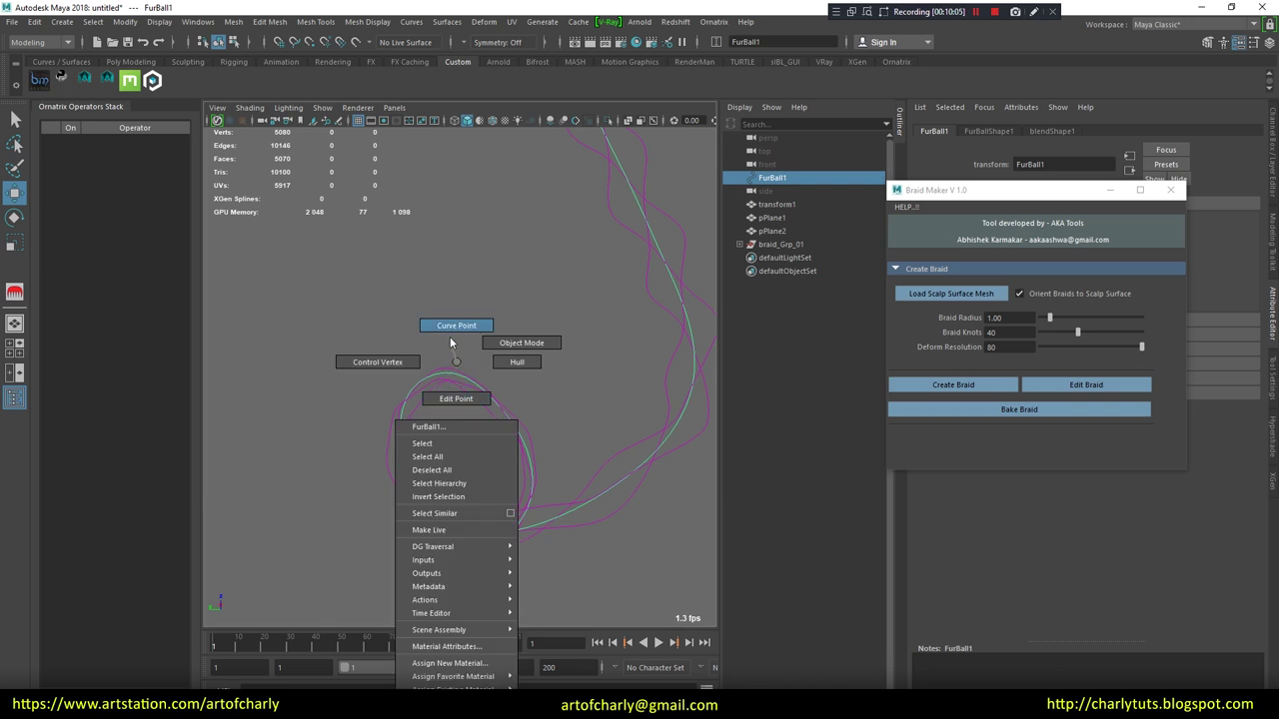
right_click_drag(448, 366, 452, 399)
left_click(442, 399)
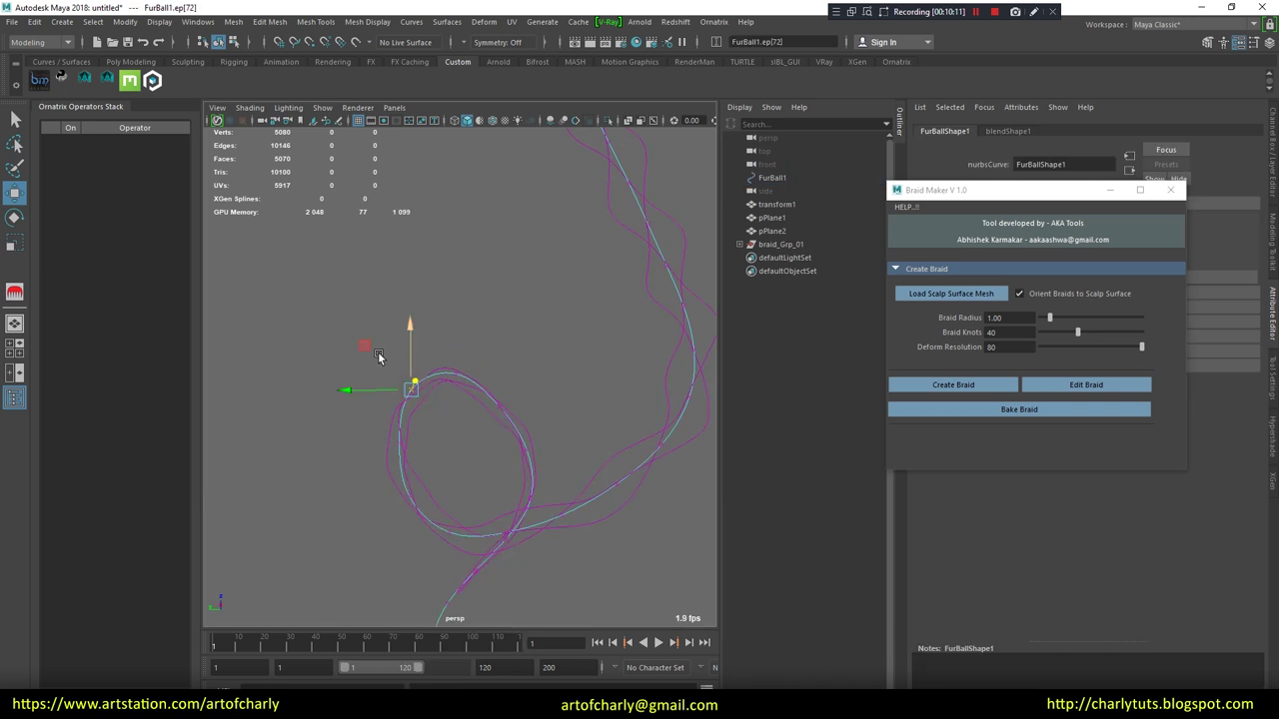
- Move edit points ep[72] and ep[73] to round out the lower loop
left_click_drag(370, 355, 367, 357)
left_click_drag(365, 346, 372, 372)
left_click(456, 372)
left_click_drag(454, 341, 462, 361)
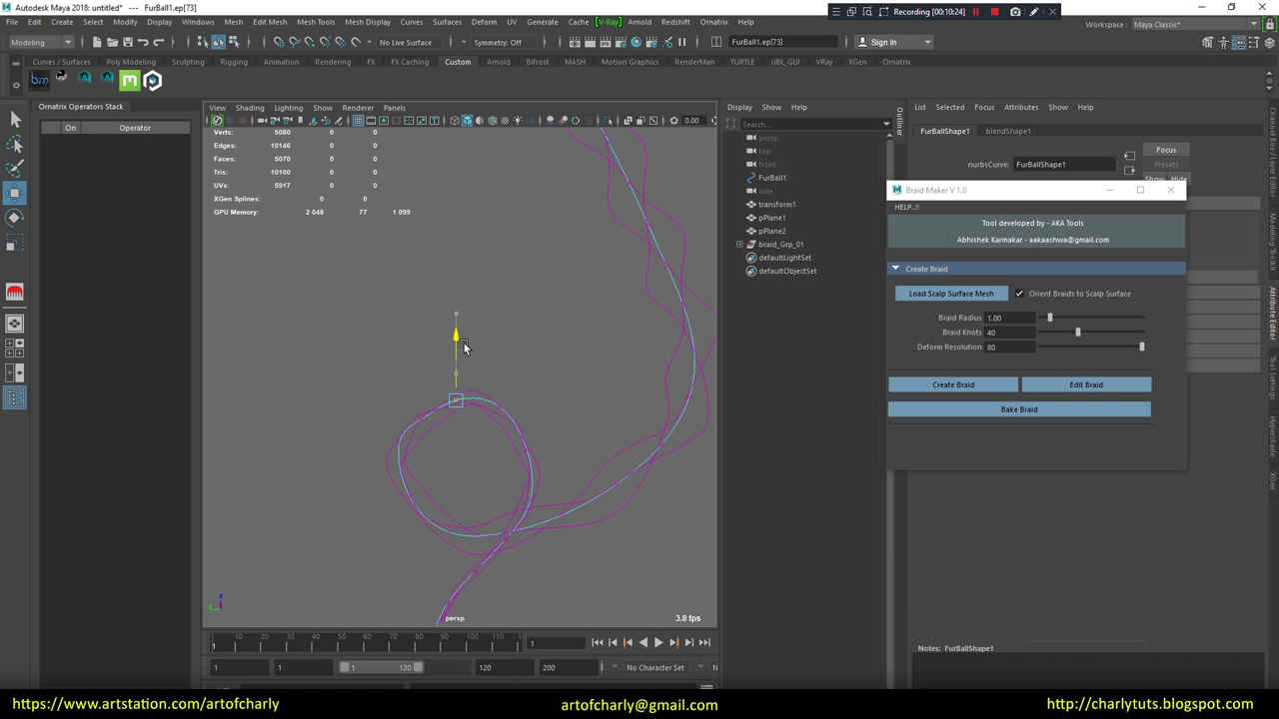
left_click(422, 420)
left_click_drag(381, 386, 382, 371)
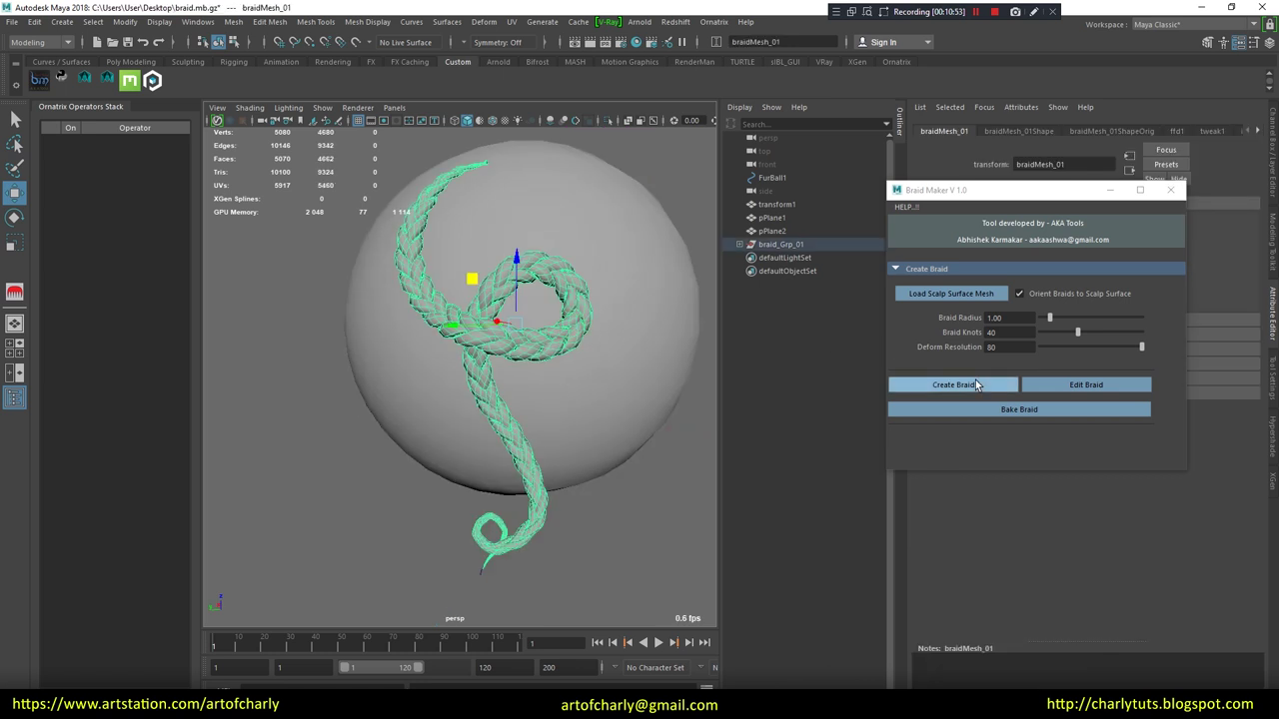
- Bake the braid into a mesh and delete the braidCUs_Grp_01 curves group
left_click(1009, 409)
left_click(740, 245)
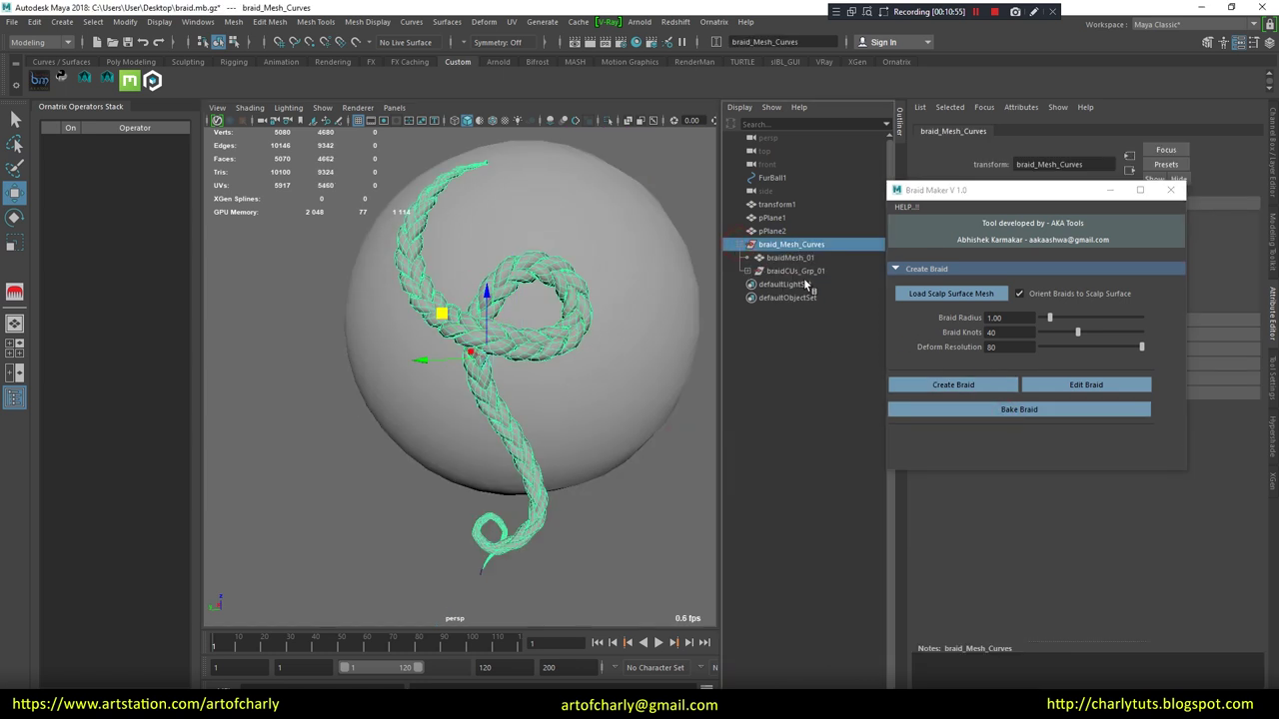
left_click(805, 271)
right_click(819, 282)
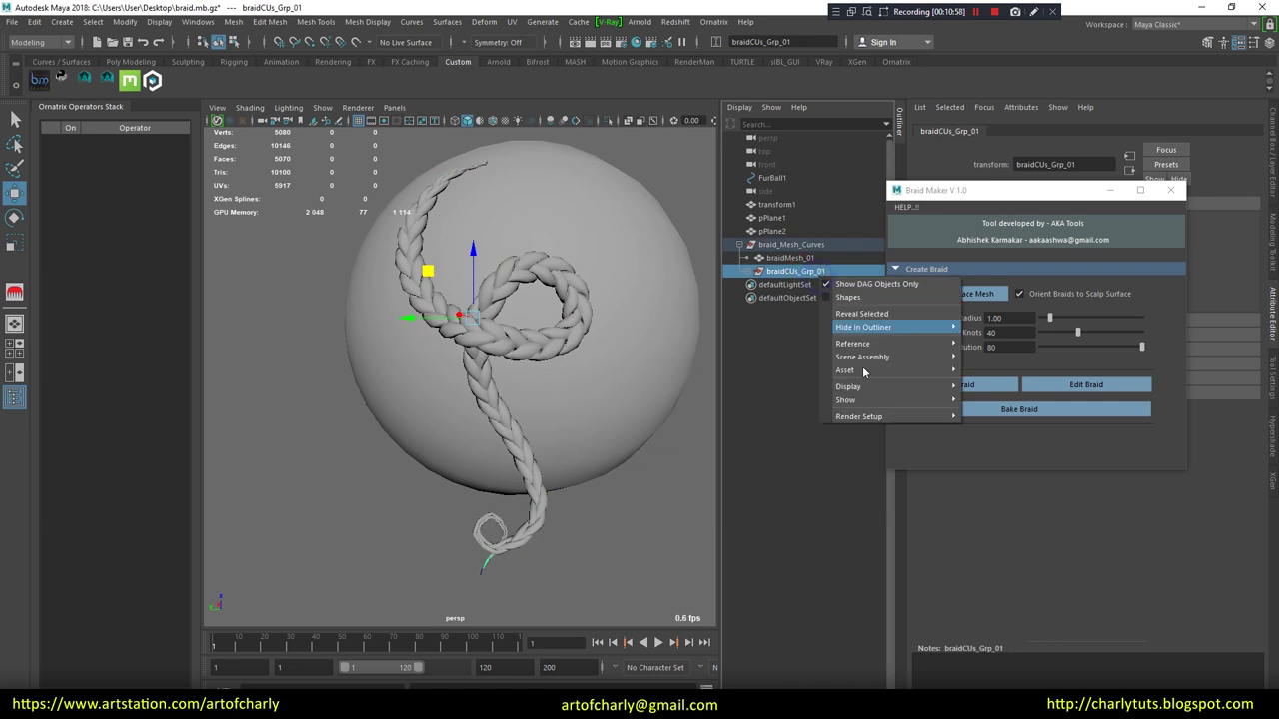
left_click(779, 273)
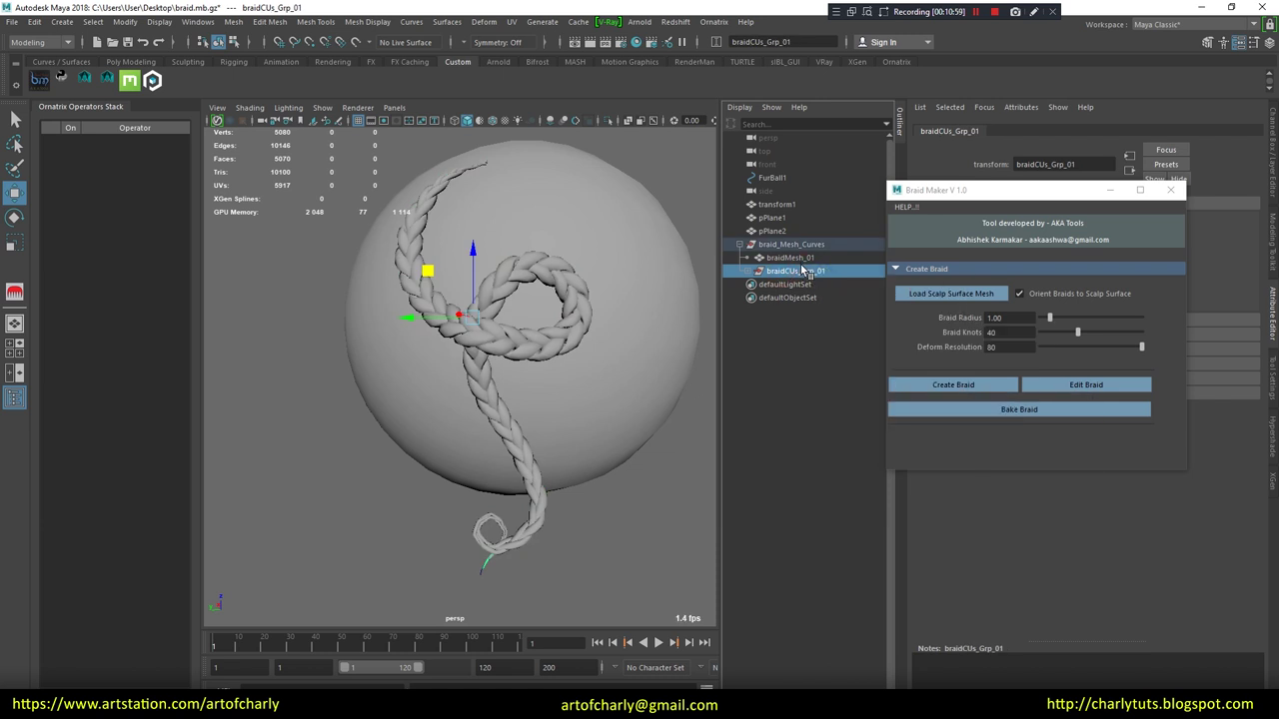
key("Delete")
- Delete the pPlane1 and pPlane2 planes, keeping the braid mesh selected
left_click(796, 258)
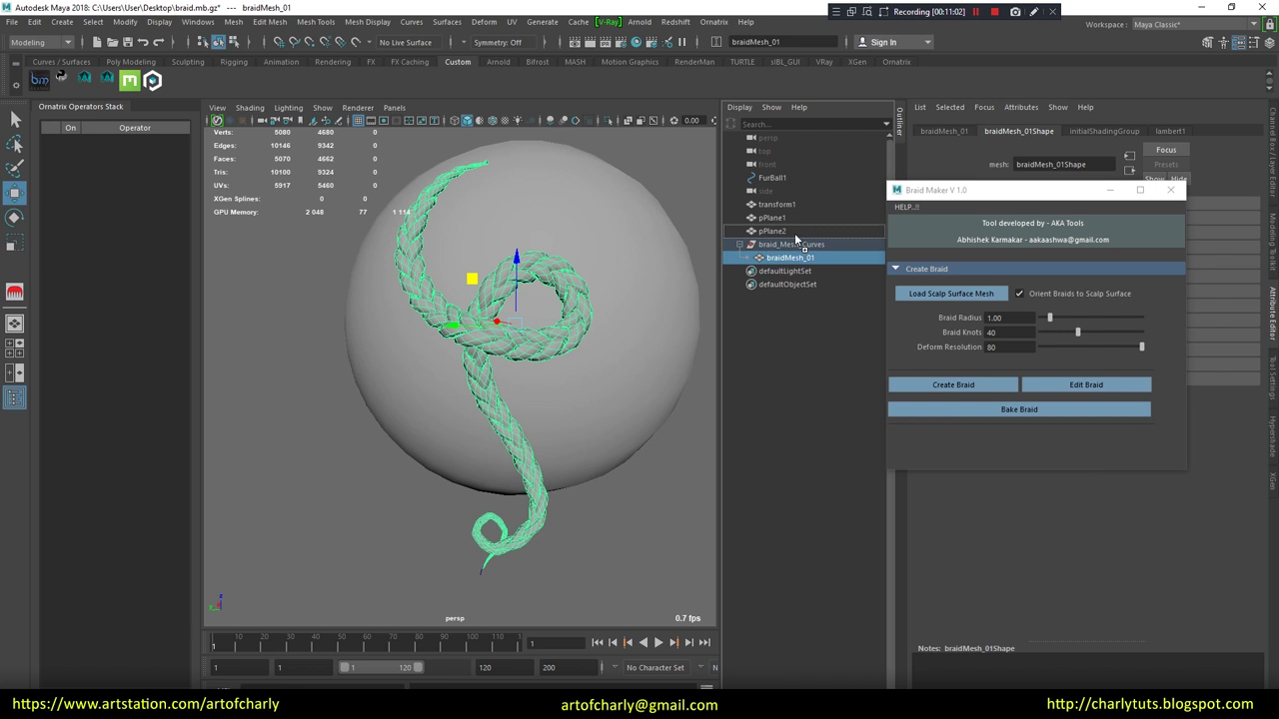
left_click(741, 244)
left_click(777, 231)
key("Delete")
left_click(771, 217)
key("Delete")
left_click(782, 216)
- Smooth braidMesh_01, freeze its transformations and delete its construction history
left_click(233, 21)
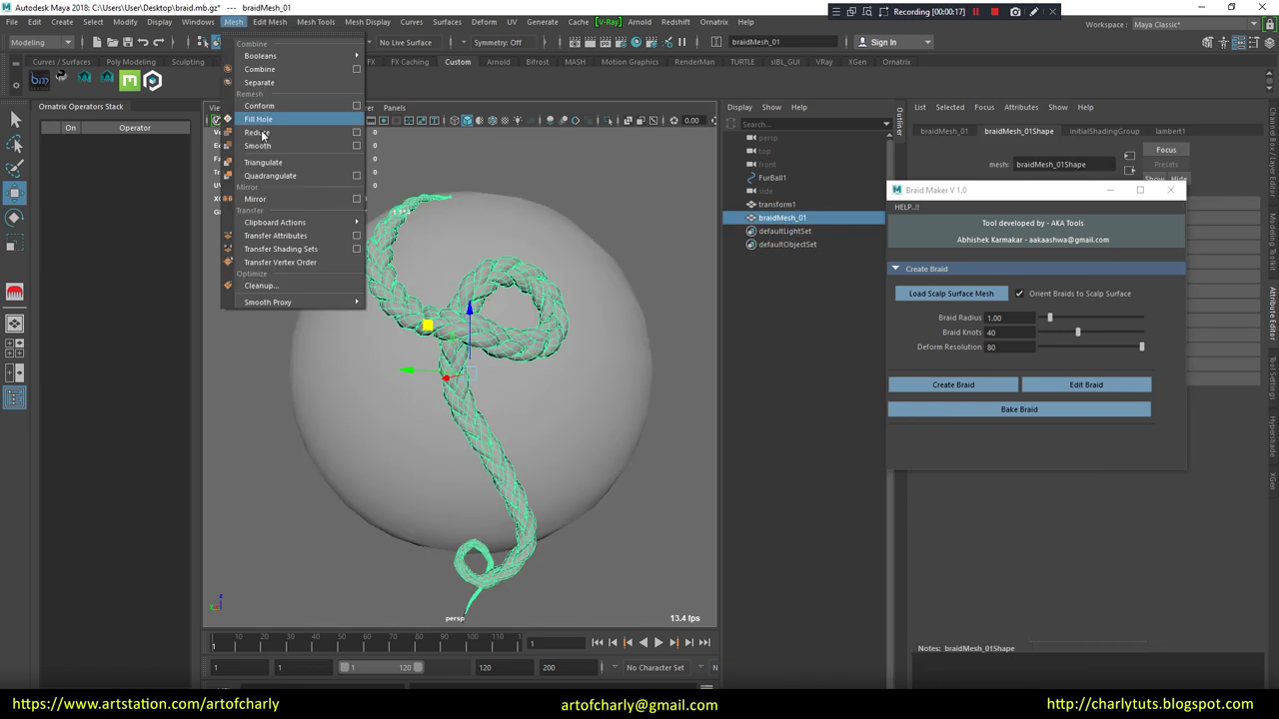
left_click(269, 147)
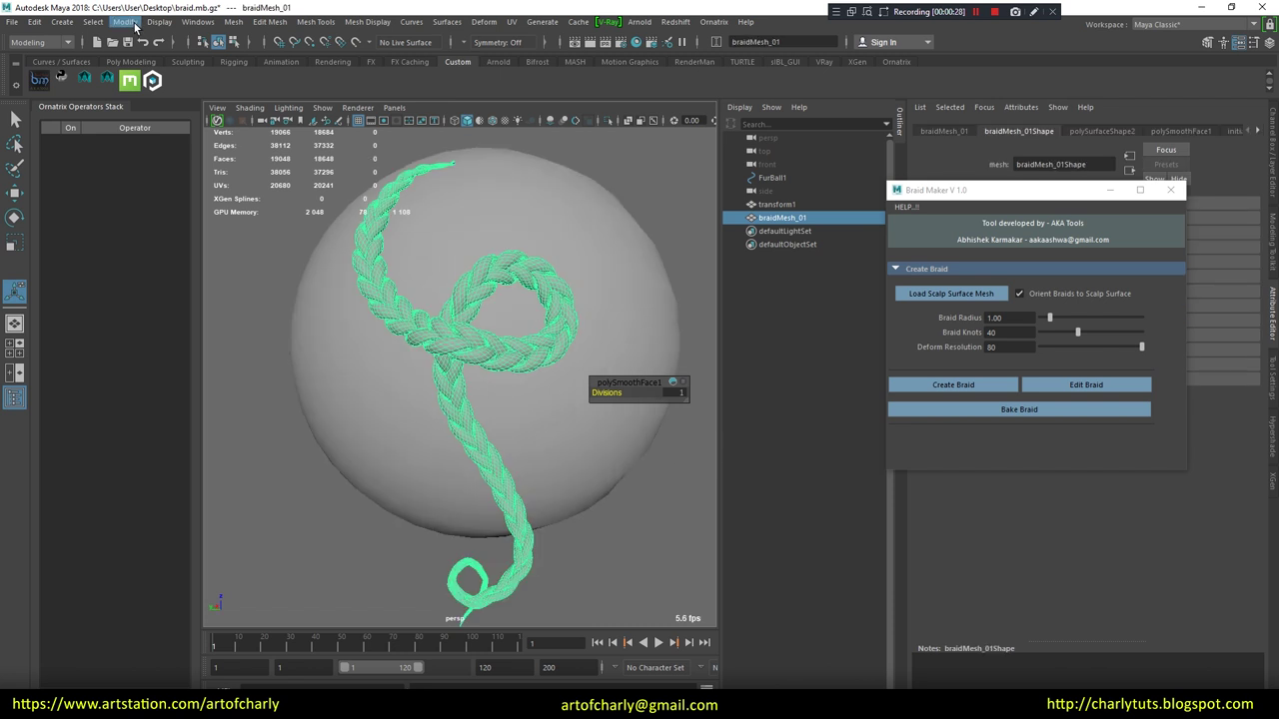
left_click(127, 22)
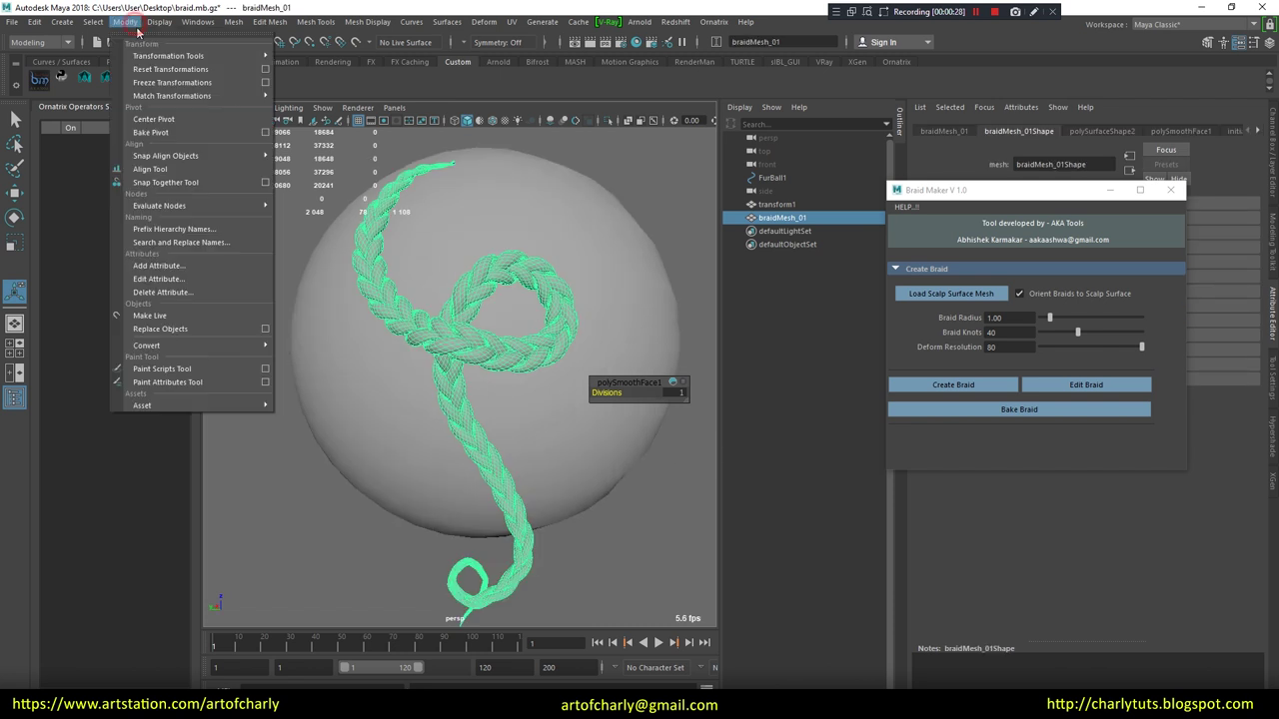
left_click(176, 86)
left_click(34, 21)
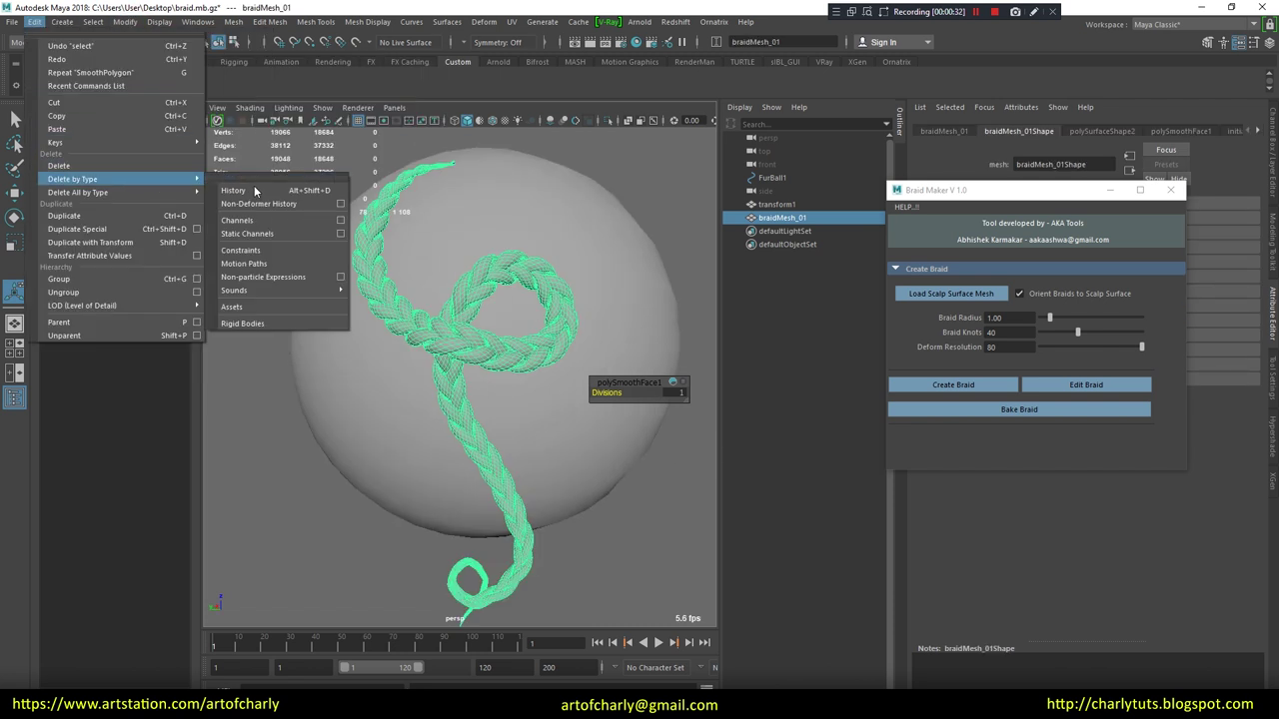
left_click(254, 190)
- Freeze braidMesh_01's transformations once more and move the view in closer on it
left_click(125, 21)
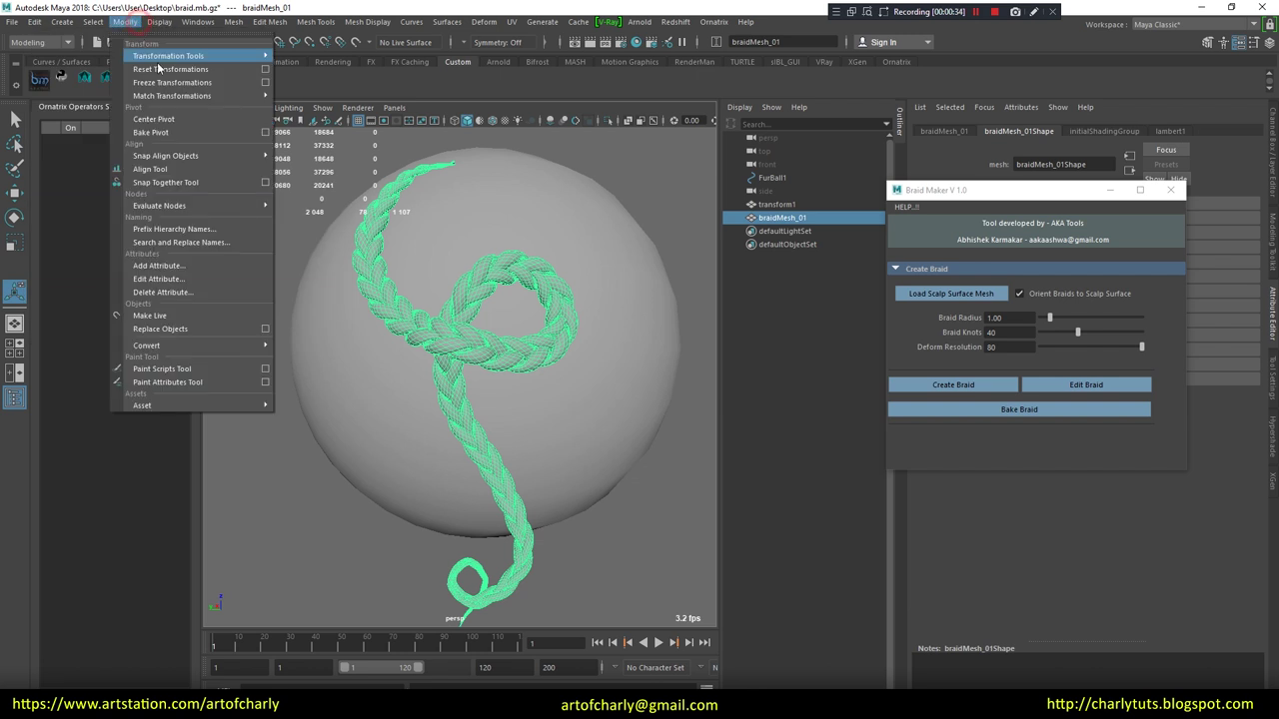
left_click(170, 82)
left_click(125, 21)
left_click(157, 70)
left_click(697, 283)
mouse_move(705, 306)
left_mouse_down("alt")
mouse_move(321, 304)
mouse_move(350, 222)
left_mouse_up("alt")
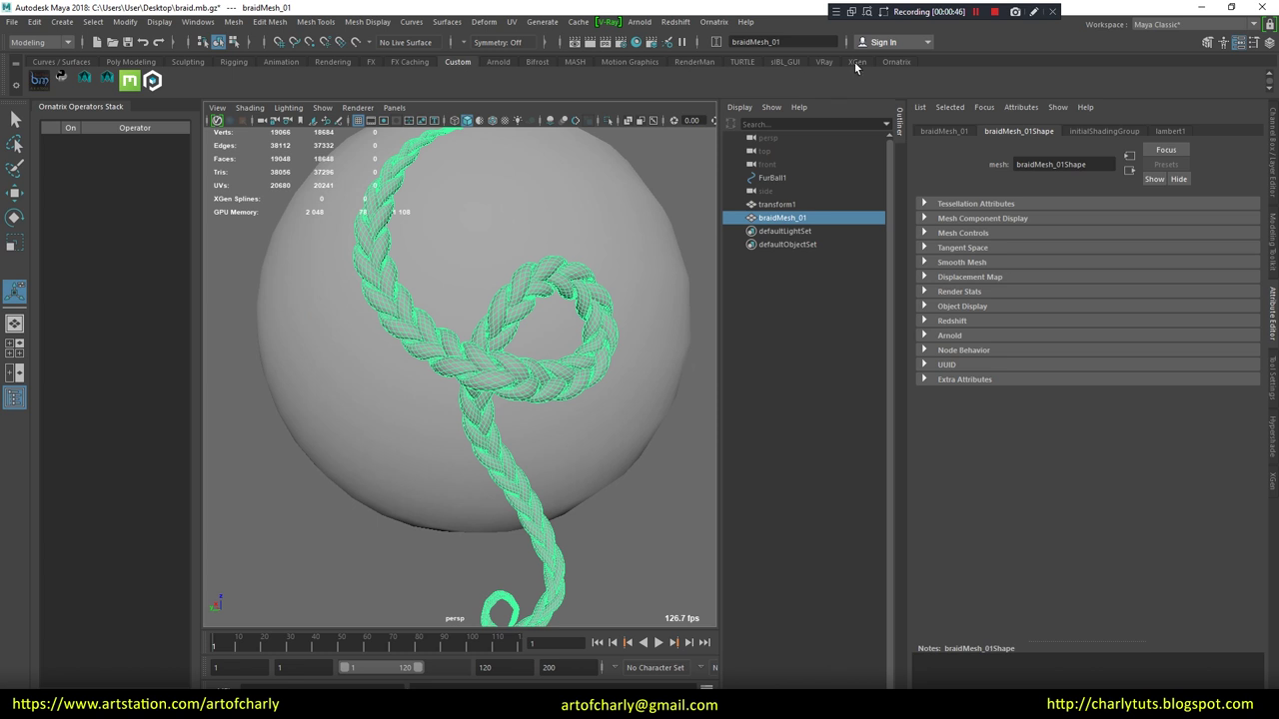
- Grow Ornatrix hair from braidMesh_01's strips, apply the braids preset, and add a Frizz operator
left_click(896, 62)
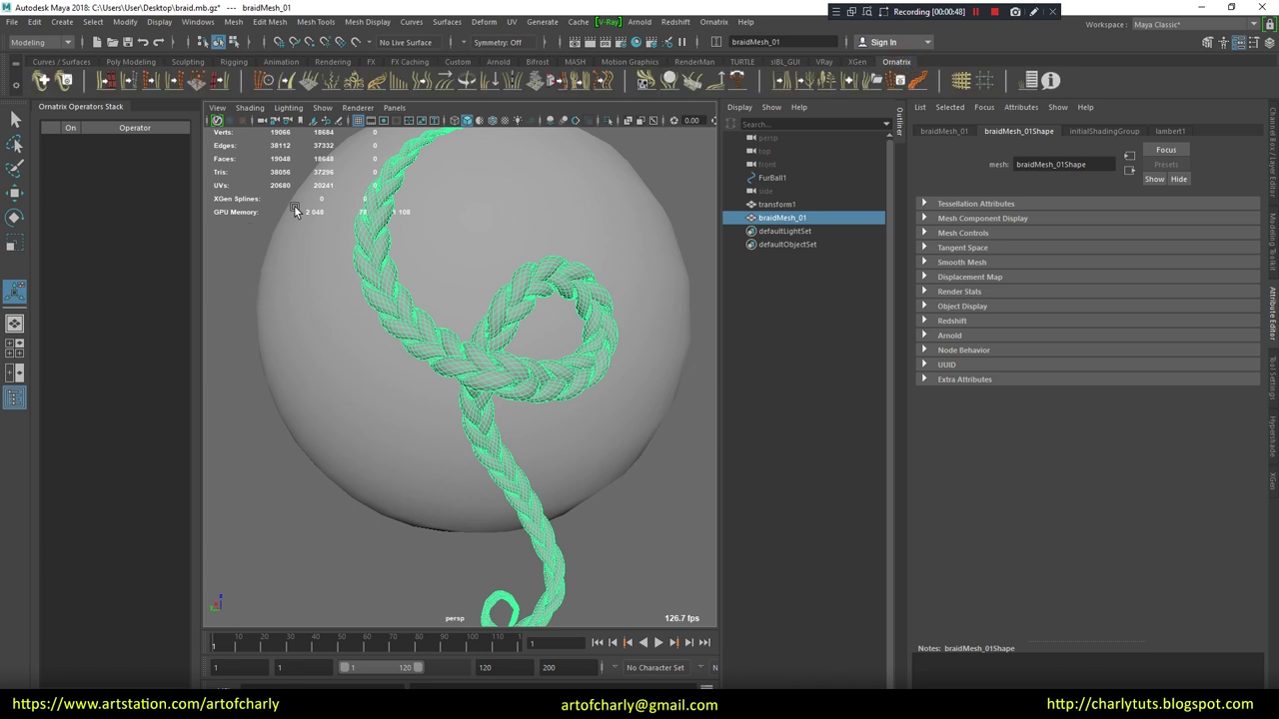
left_click(218, 83)
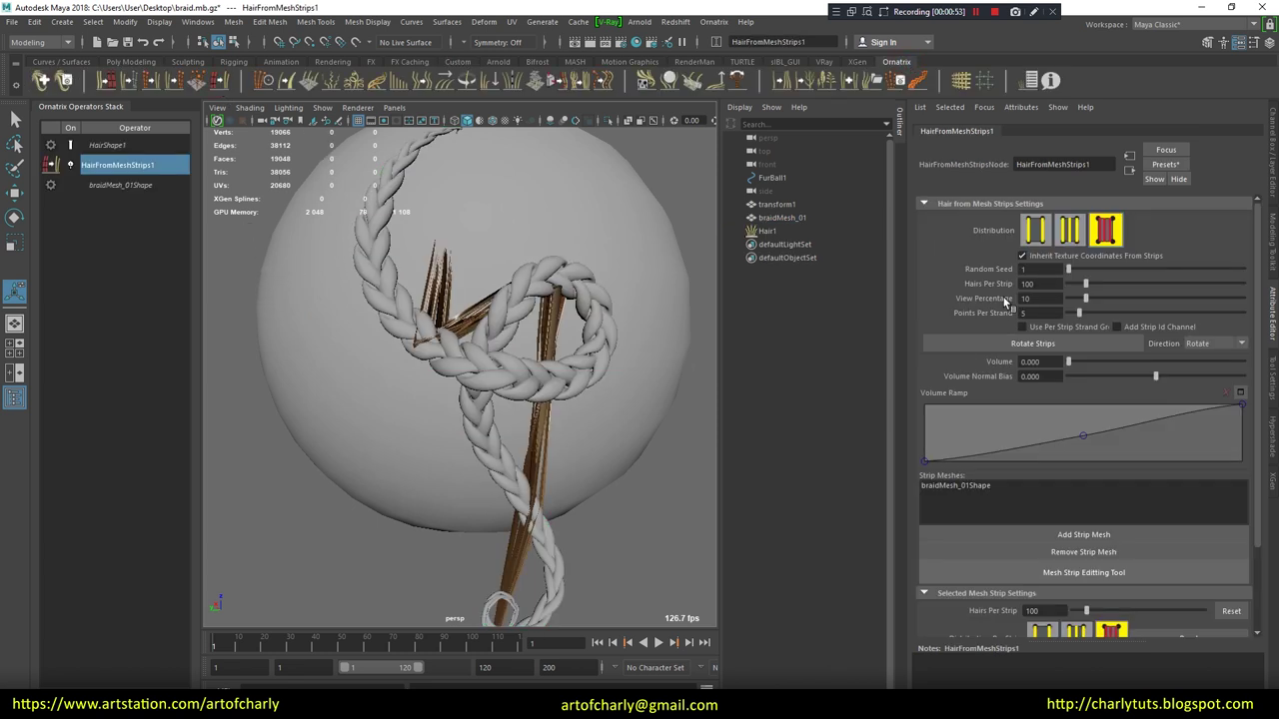
left_click(1165, 164)
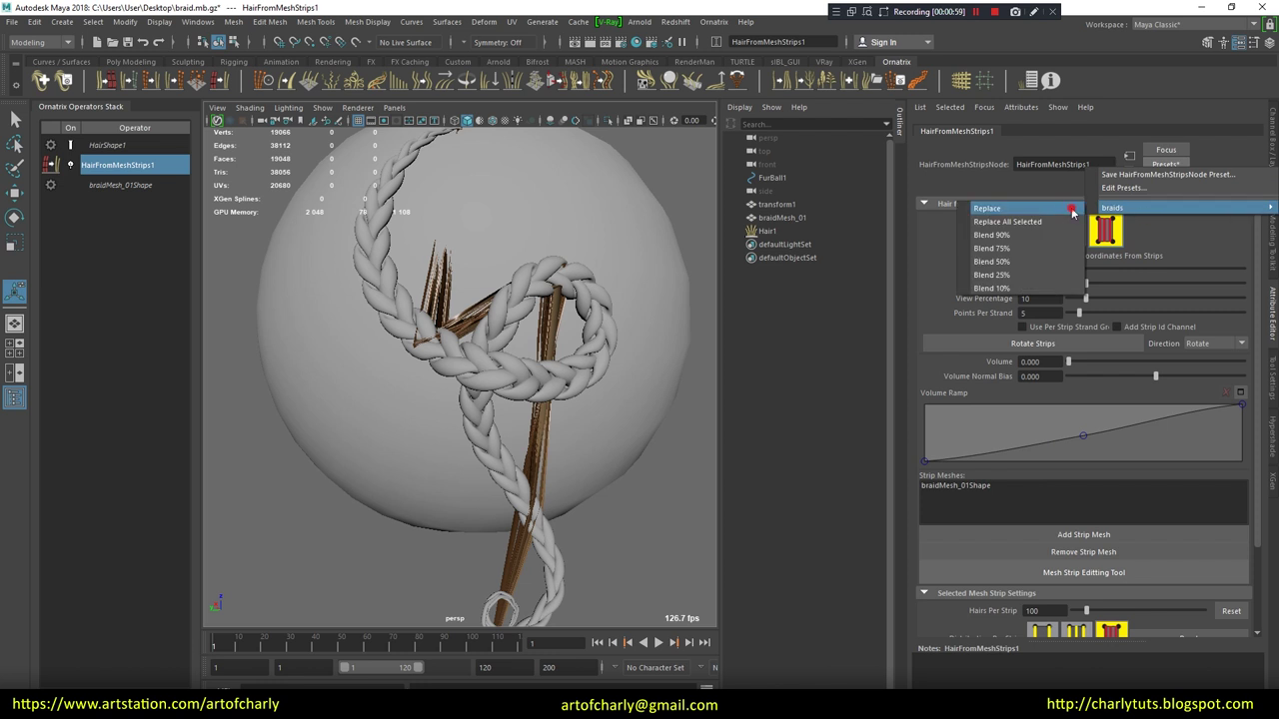
left_click(999, 210)
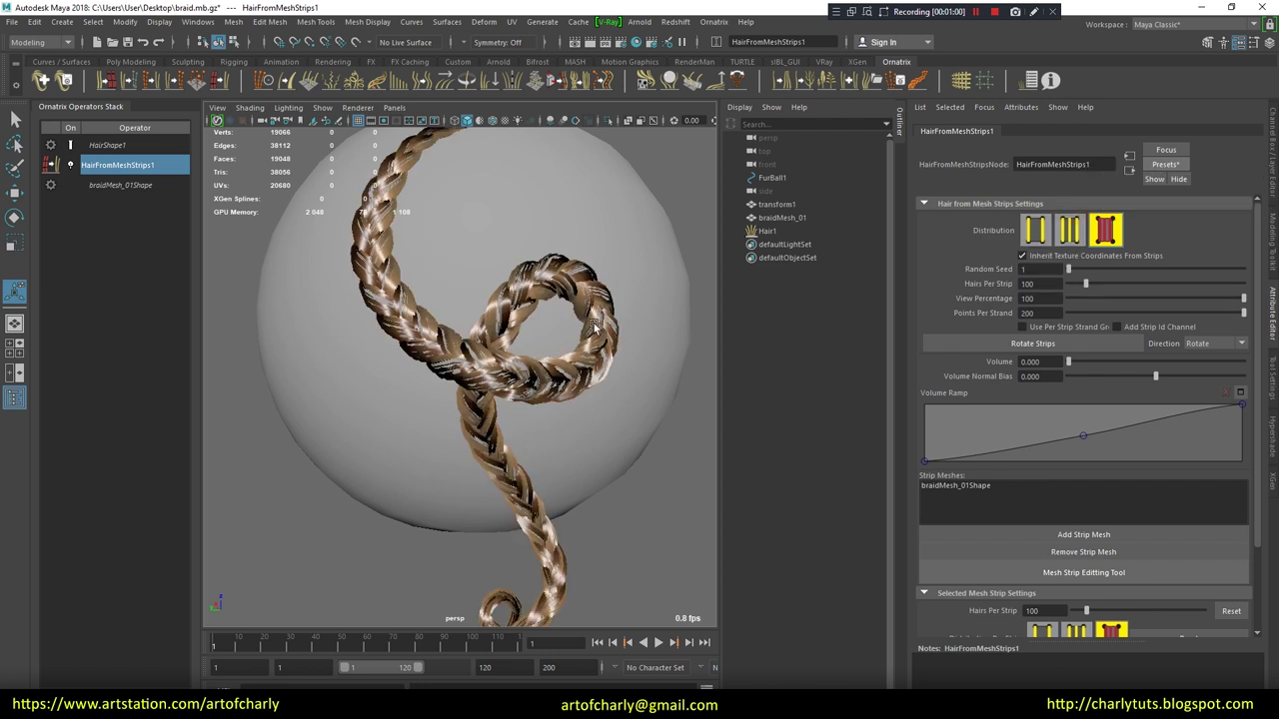
left_click(330, 82)
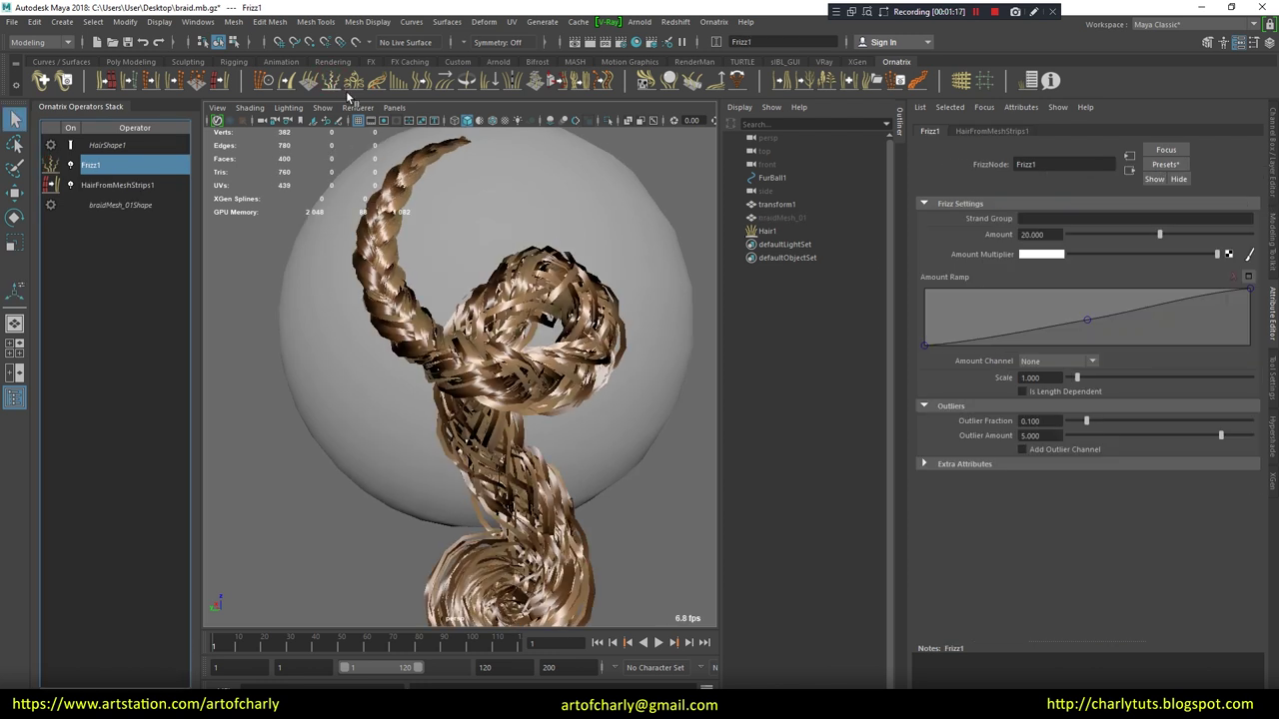
- Replace ChangeWidth1's settings with the braids_ preset and raise the strand width to 0.440
left_click(1165, 164)
left_click(1139, 246)
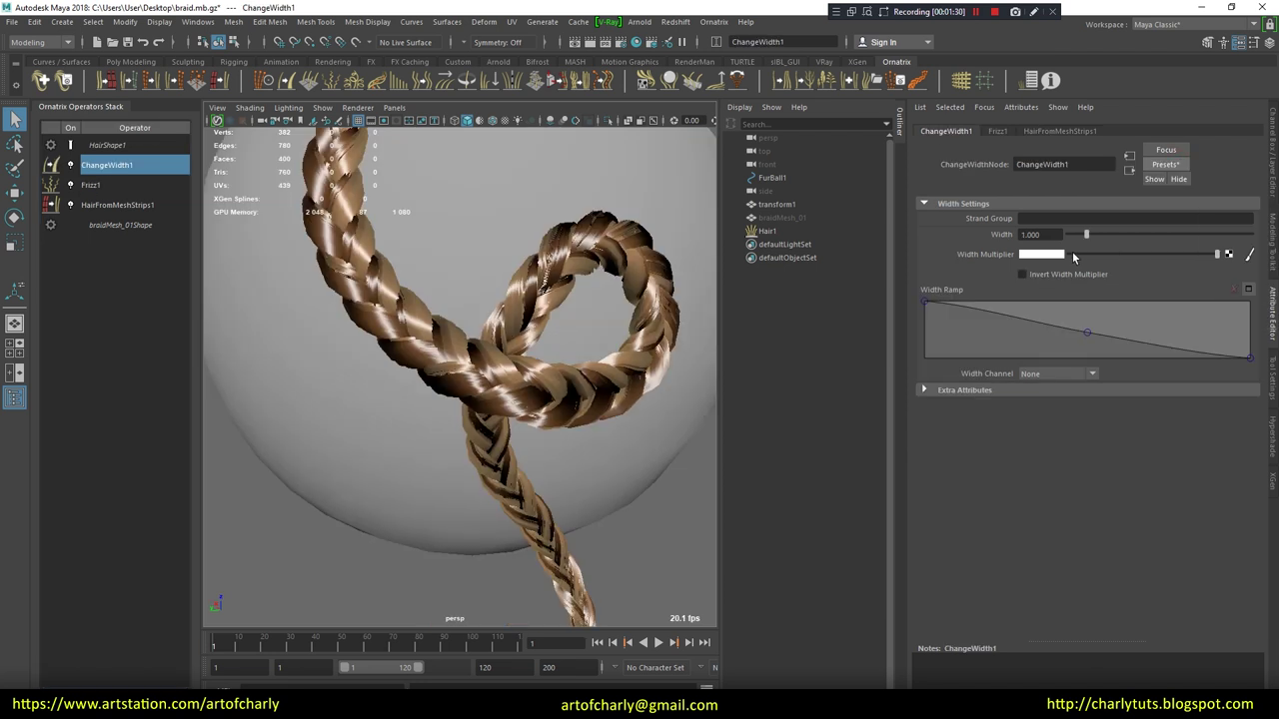
left_click(1164, 163)
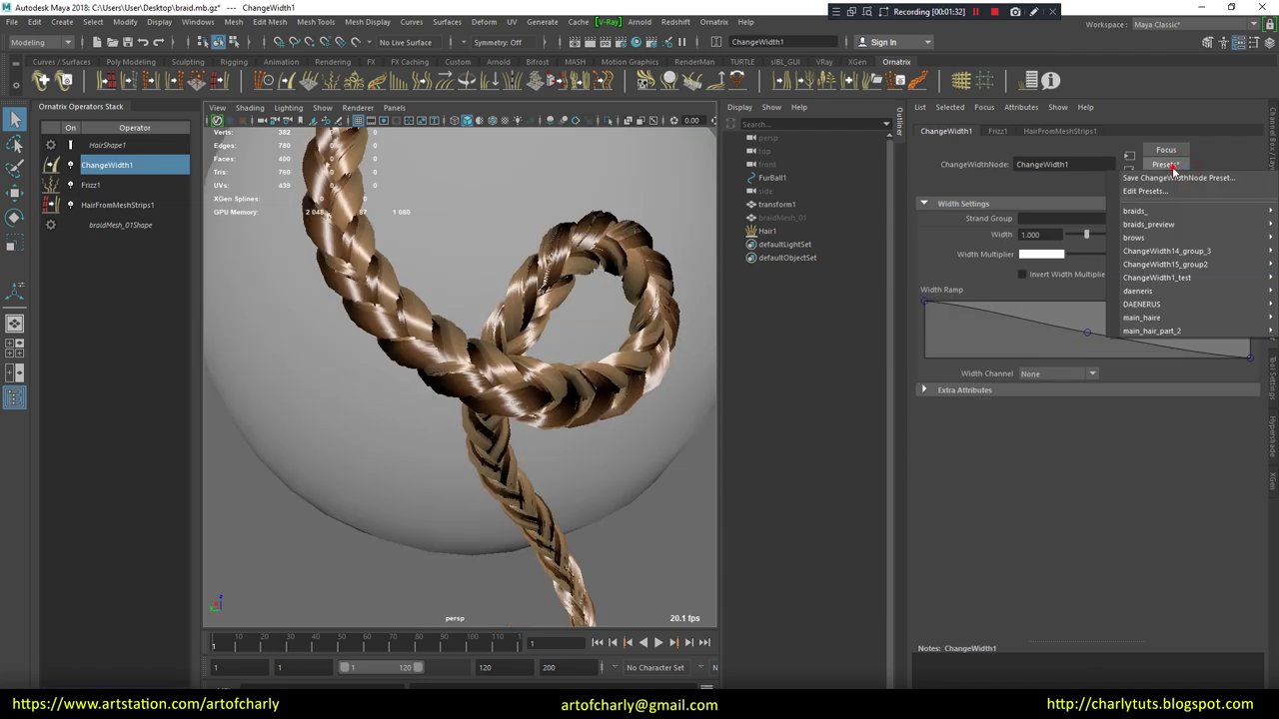
left_click(1169, 164)
left_click(1169, 165)
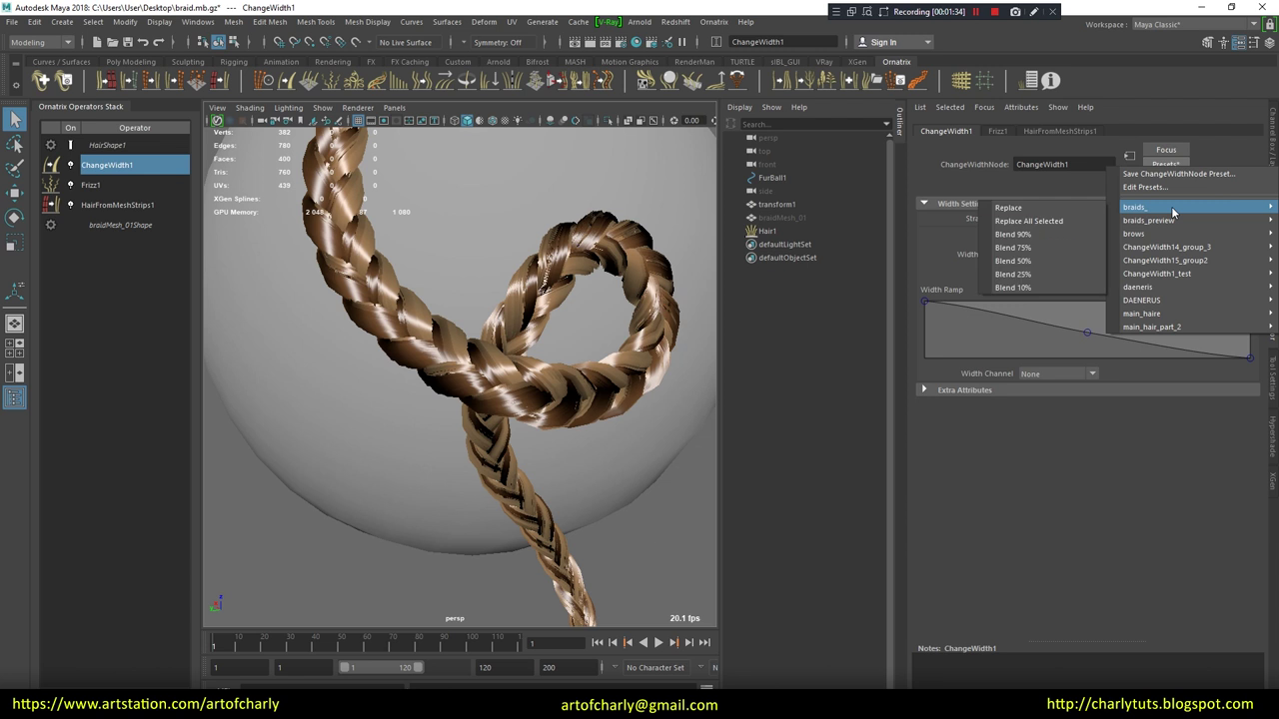
left_click(1009, 208)
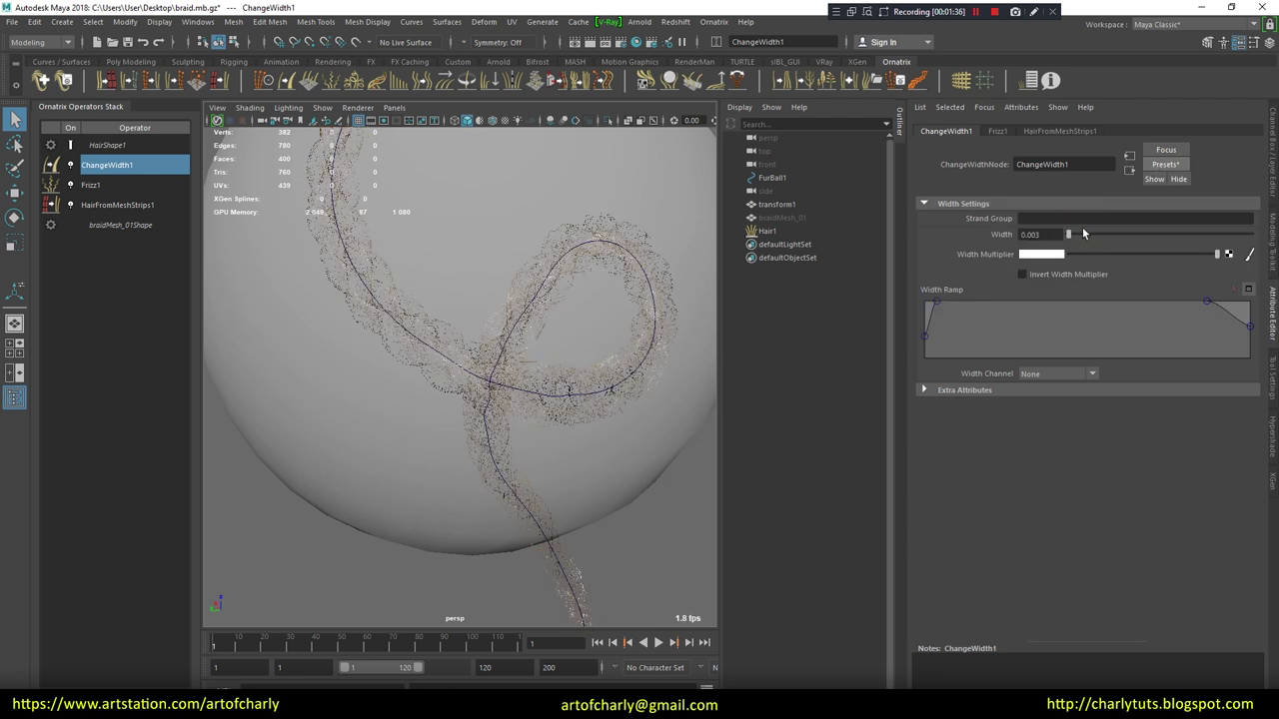
left_click_drag(1066, 234, 1077, 234)
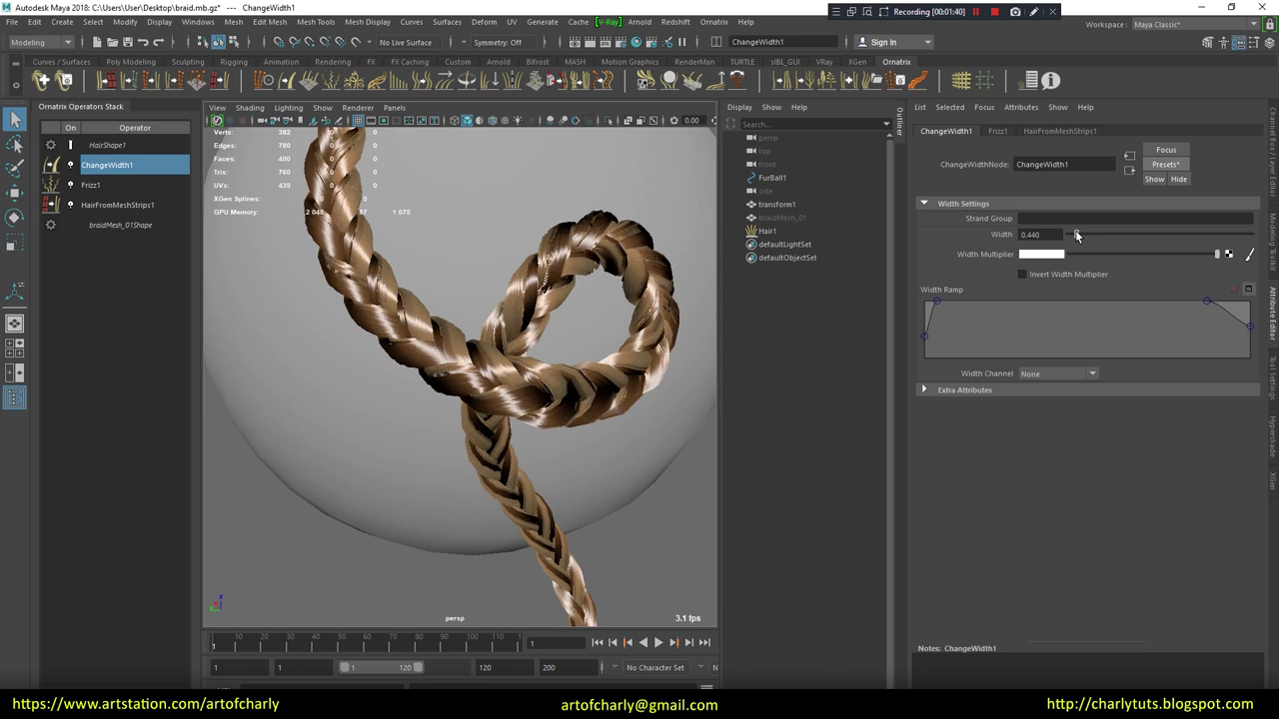
right_click_drag(428, 418, 446, 389, "alt")
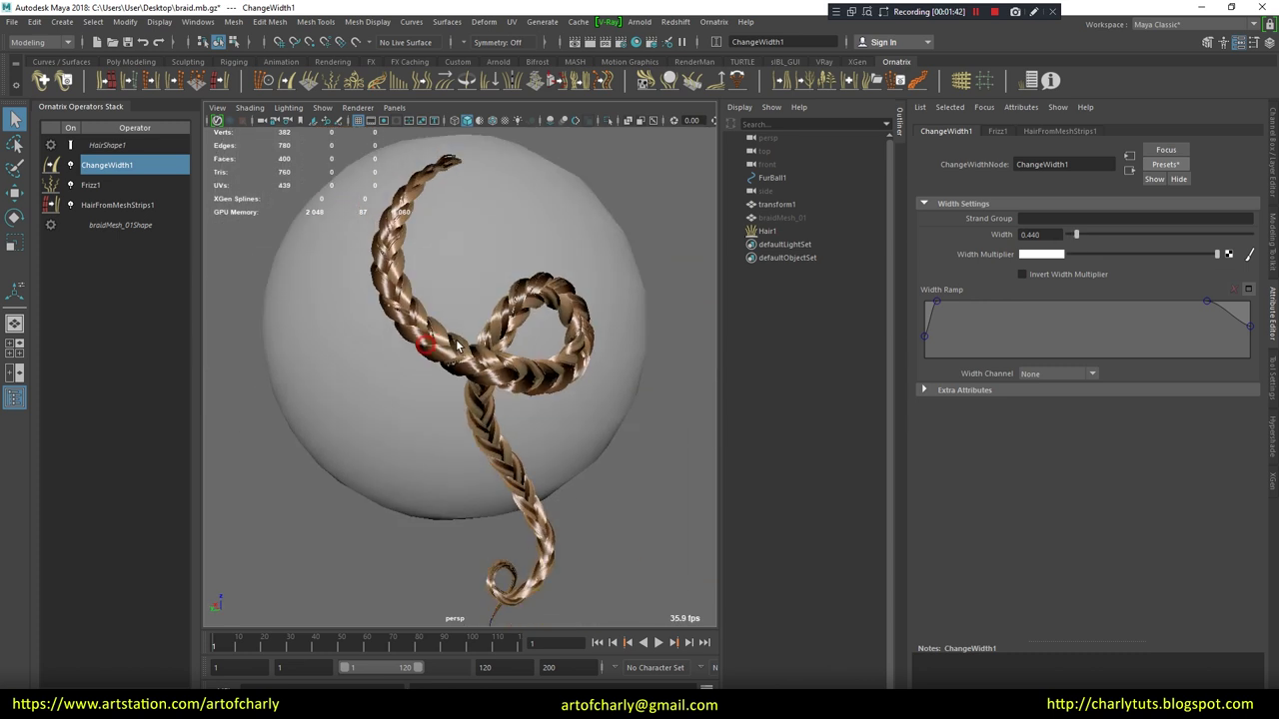
left_click(92, 187)
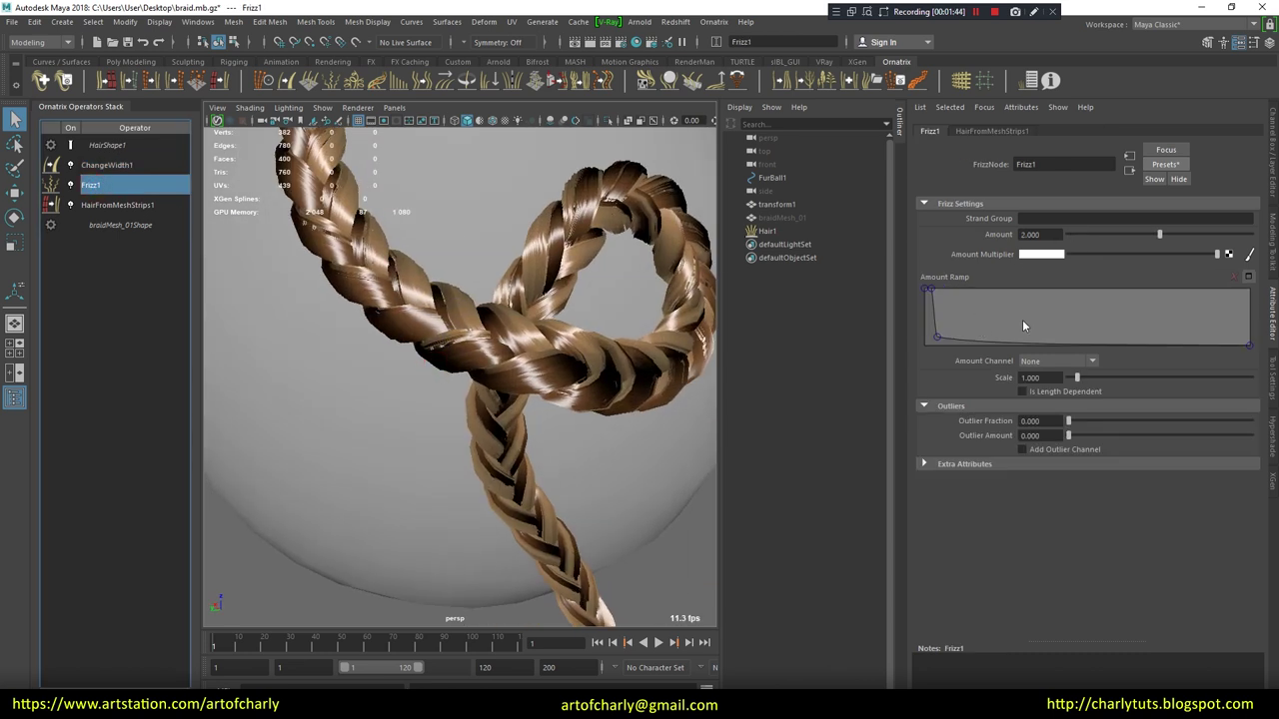
- Apply a braid preset to Frizz1 and nudge its amount and outlier fraction
left_click(1181, 166)
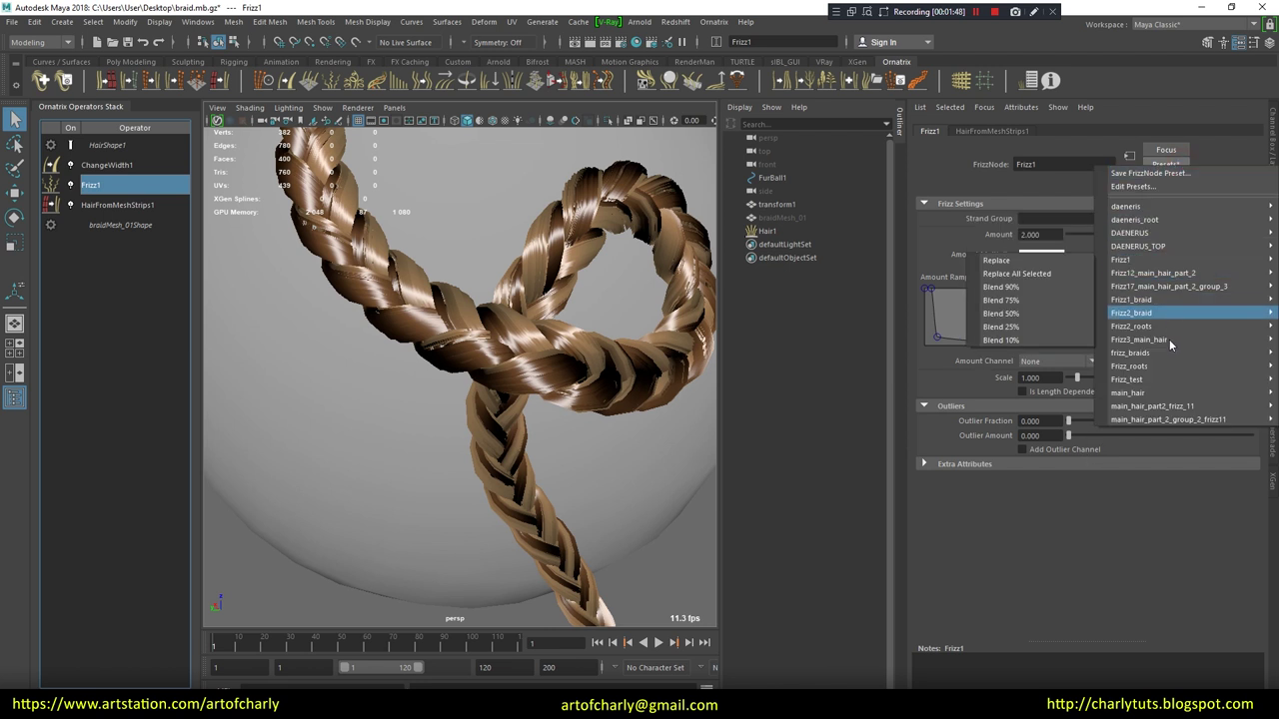
left_click(1014, 367)
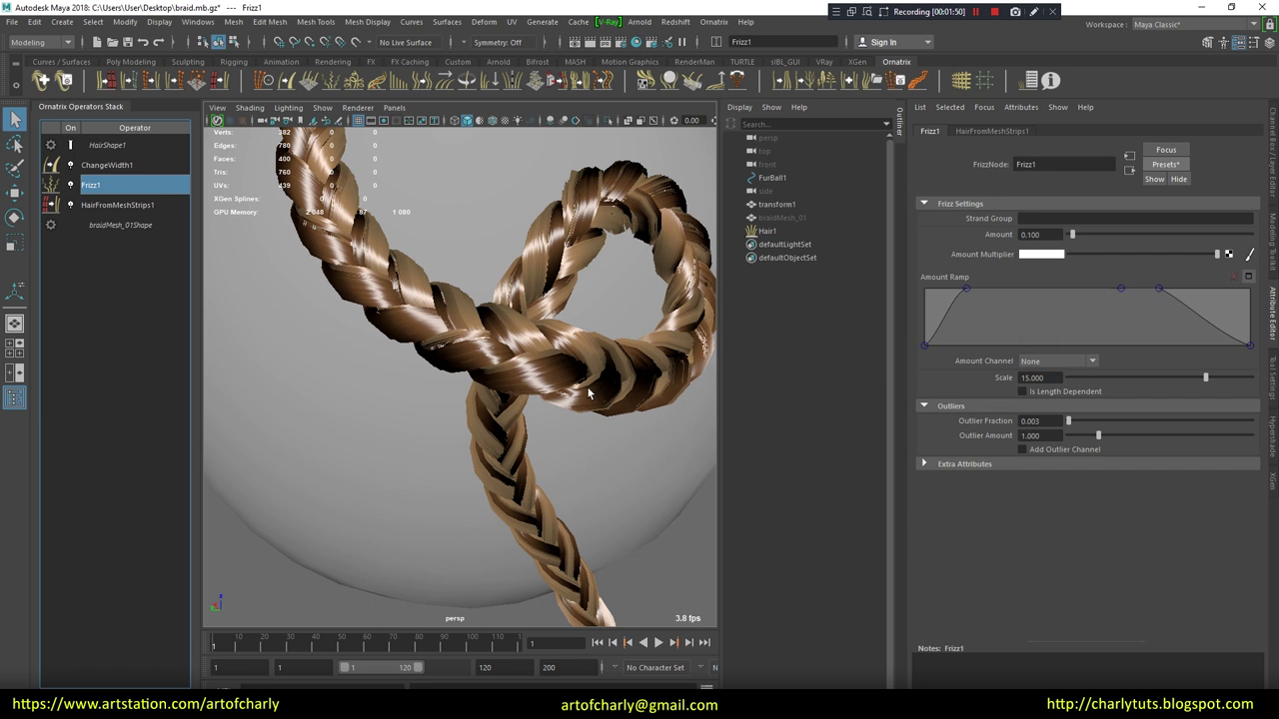
left_click_drag(587, 393, 556, 350, "alt")
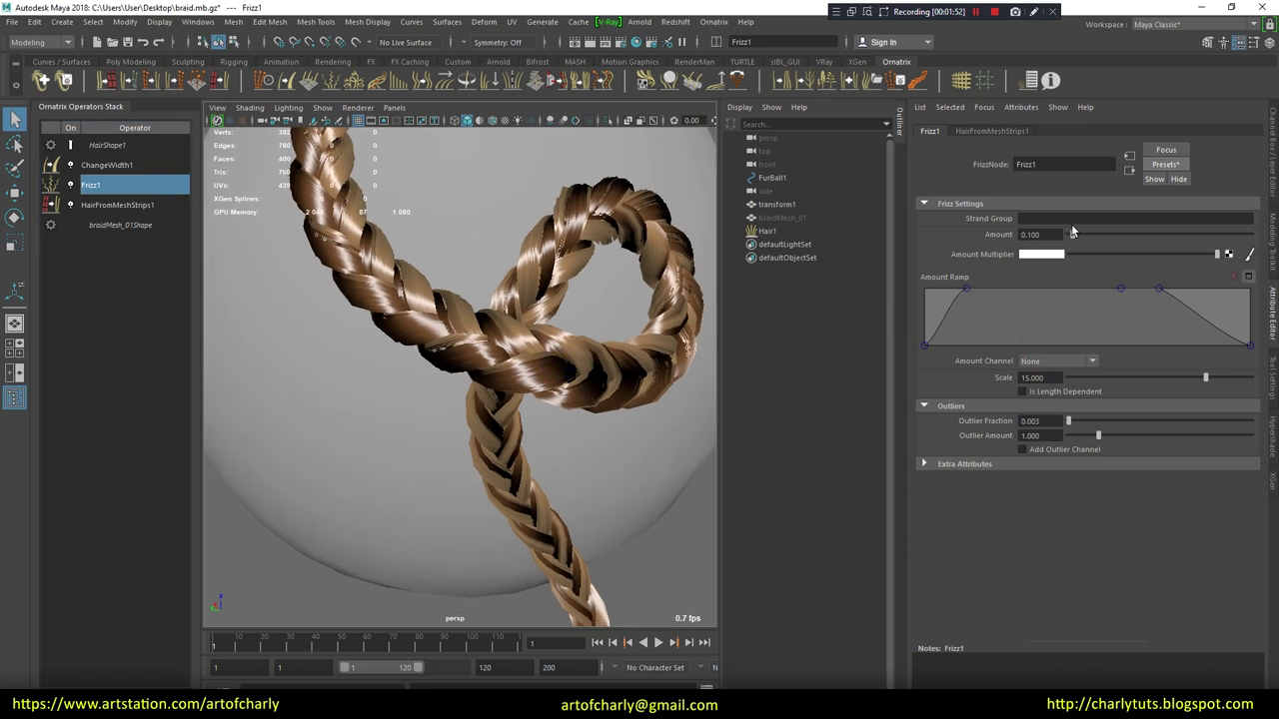
left_click_drag(1091, 237, 1084, 235)
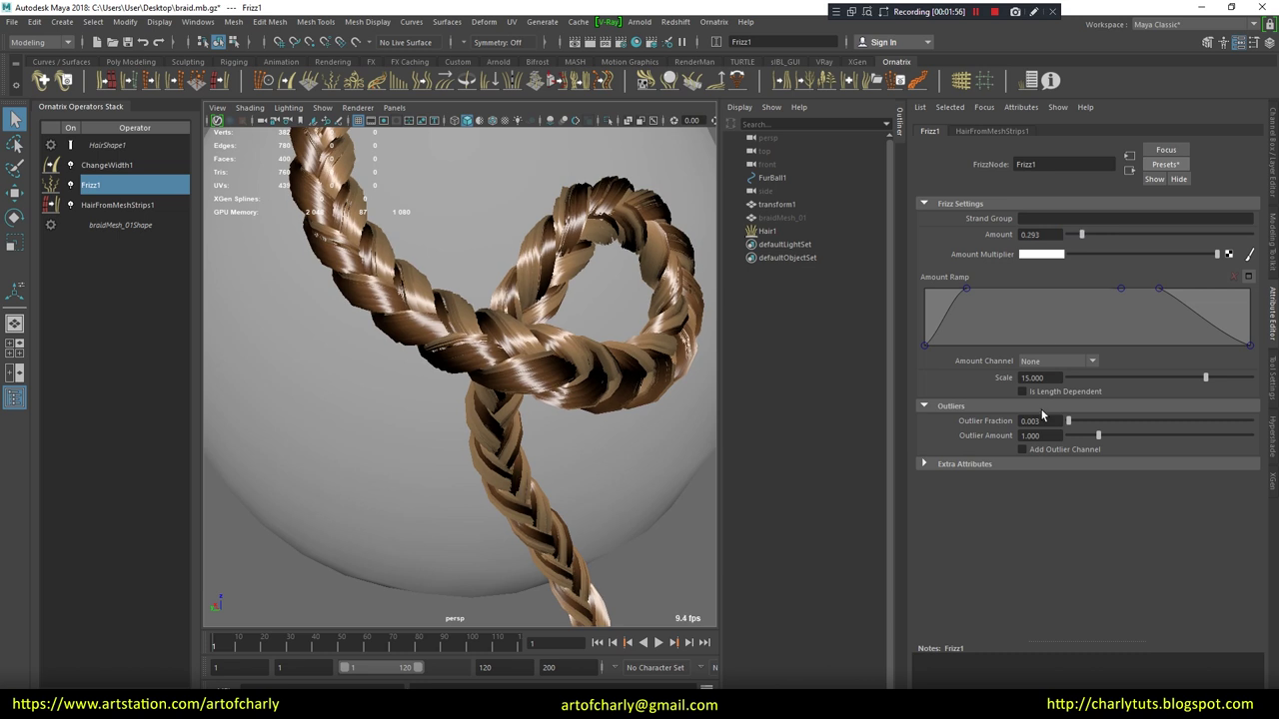
left_click_drag(1149, 433, 1134, 431)
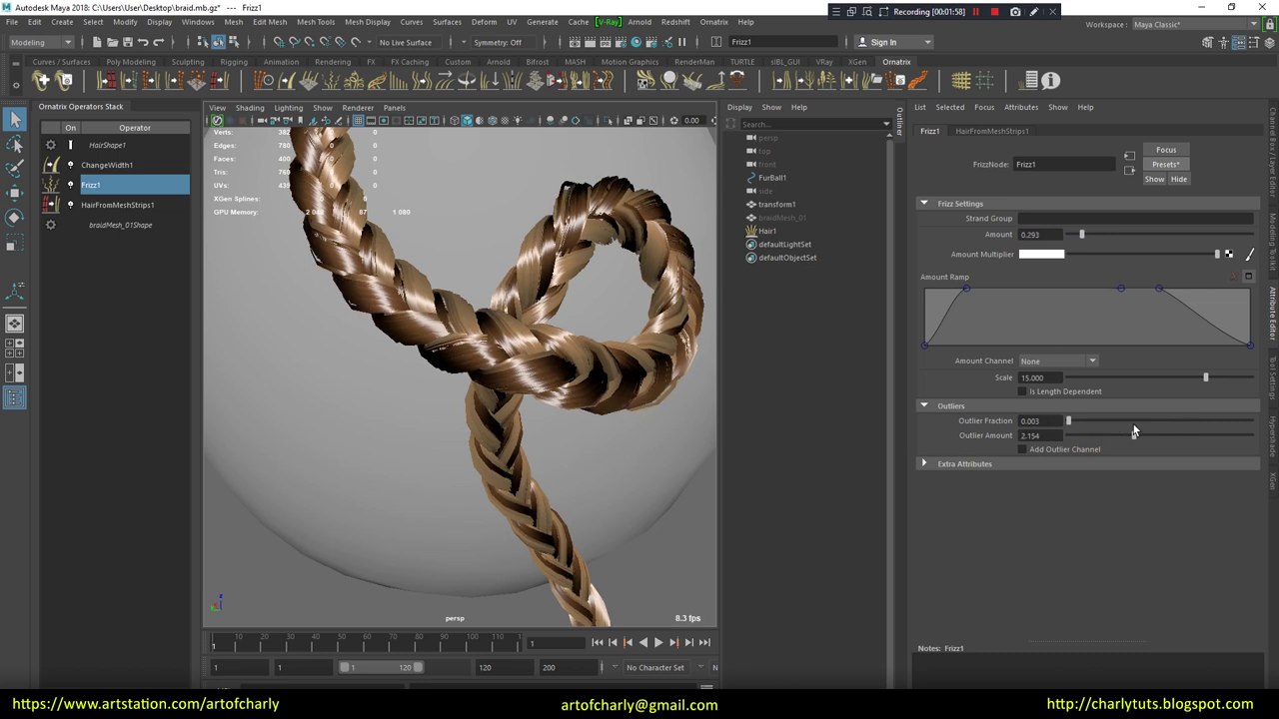
- Orbit and zoom around the braid loop to inspect the frizzed strands
left_click_drag(453, 487, 470, 420, "alt")
right_click_drag(470, 419, 491, 365, "alt")
mouse_move(491, 366)
left_mouse_down("alt")
mouse_move(479, 380)
mouse_move(487, 371)
left_mouse_up("alt")
right_click_drag(484, 375, 490, 422, "alt")
left_click_drag(490, 423, 490, 443, "alt")
right_click_drag(490, 442, 466, 408, "alt")
mouse_move(464, 390)
left_mouse_down("alt")
mouse_move(551, 357)
mouse_move(519, 363)
left_mouse_up("alt")
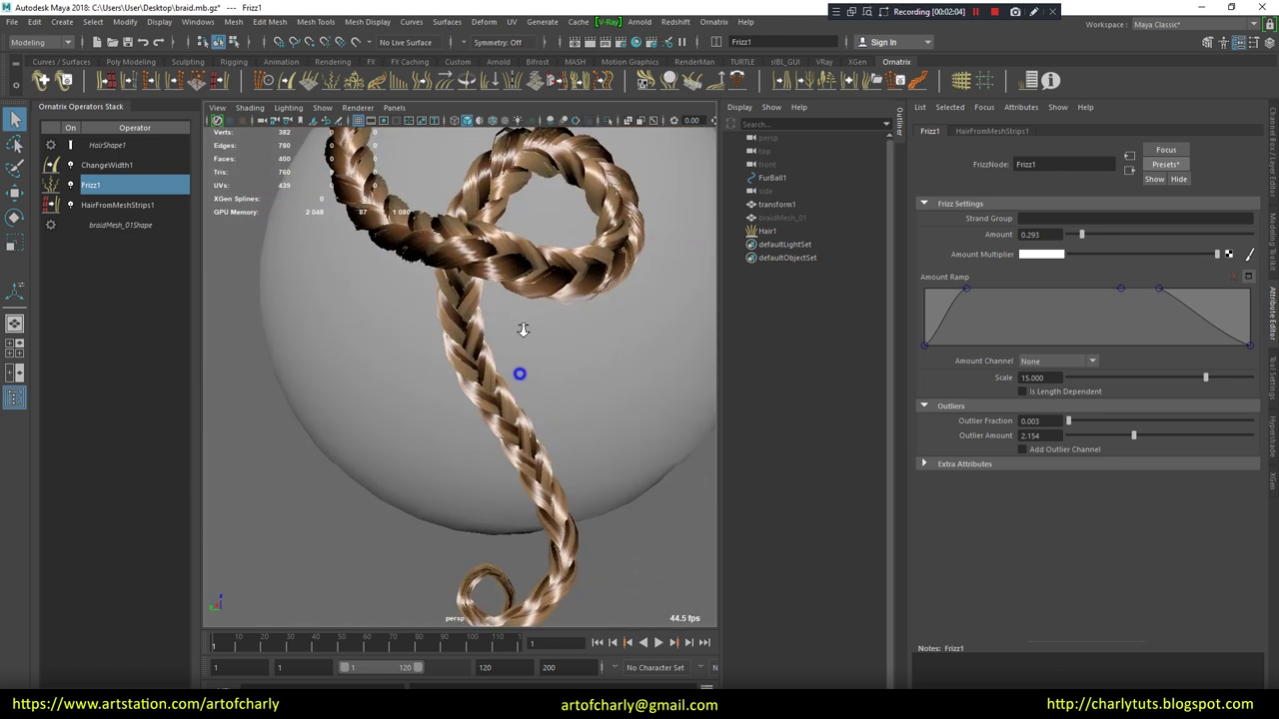
right_click_drag(520, 363, 566, 390, "alt")
left_click_drag(566, 389, 513, 390, "alt")
mouse_move(513, 391)
right_mouse_down("alt")
mouse_move(460, 323)
mouse_move(490, 443)
right_mouse_up("alt")
mouse_move(491, 442)
left_mouse_down("alt")
mouse_move(580, 443)
mouse_move(500, 338)
left_mouse_up("alt")
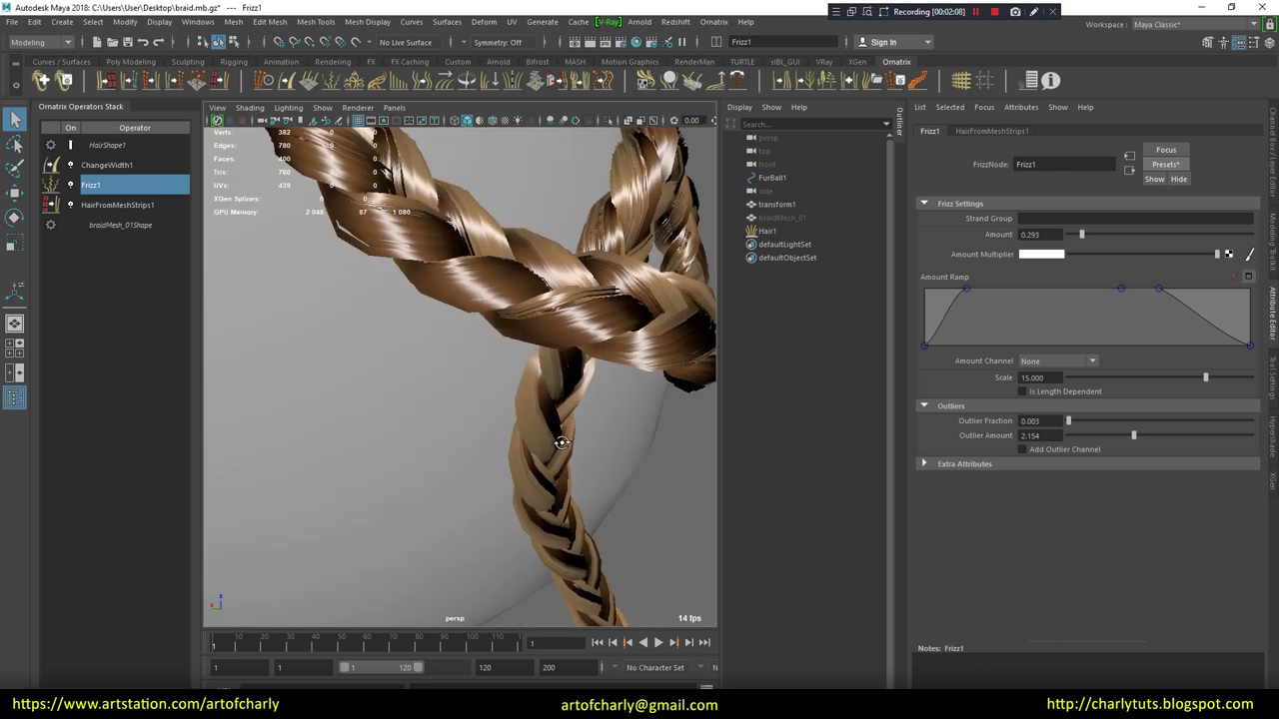
right_click_drag(500, 337, 459, 300, "alt")
left_click_drag(459, 300, 513, 363, "alt")
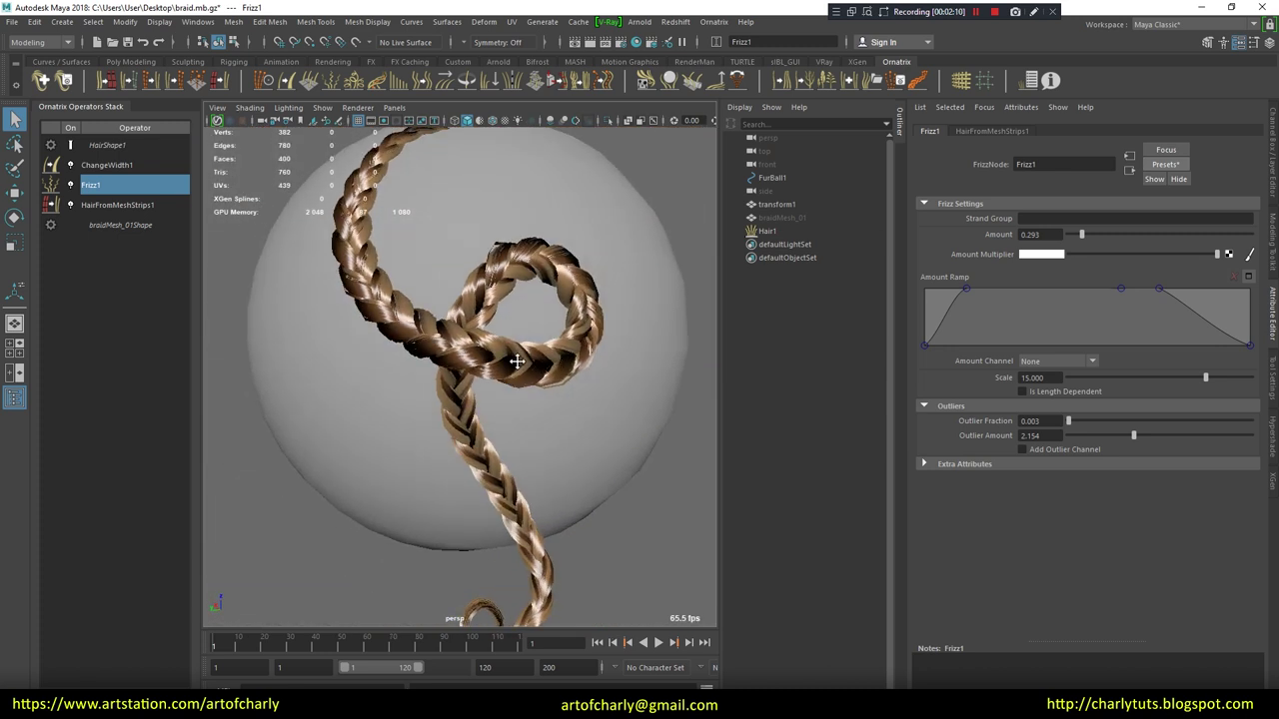
right_click_drag(513, 363, 625, 430, "alt")
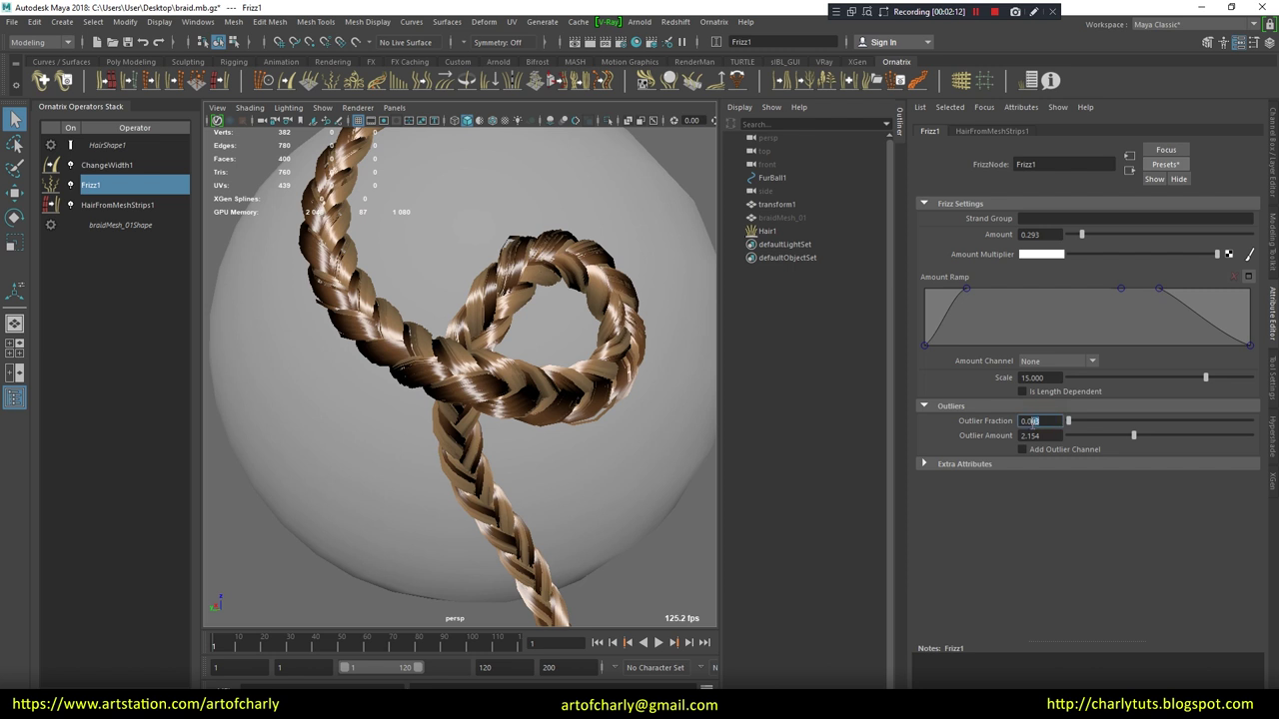
type("0.02")
- Set Frizz1's Outlier Fraction to 0.100 and Amount to 0.659, then thin ChangeWidth1 to 0.183
key("Return")
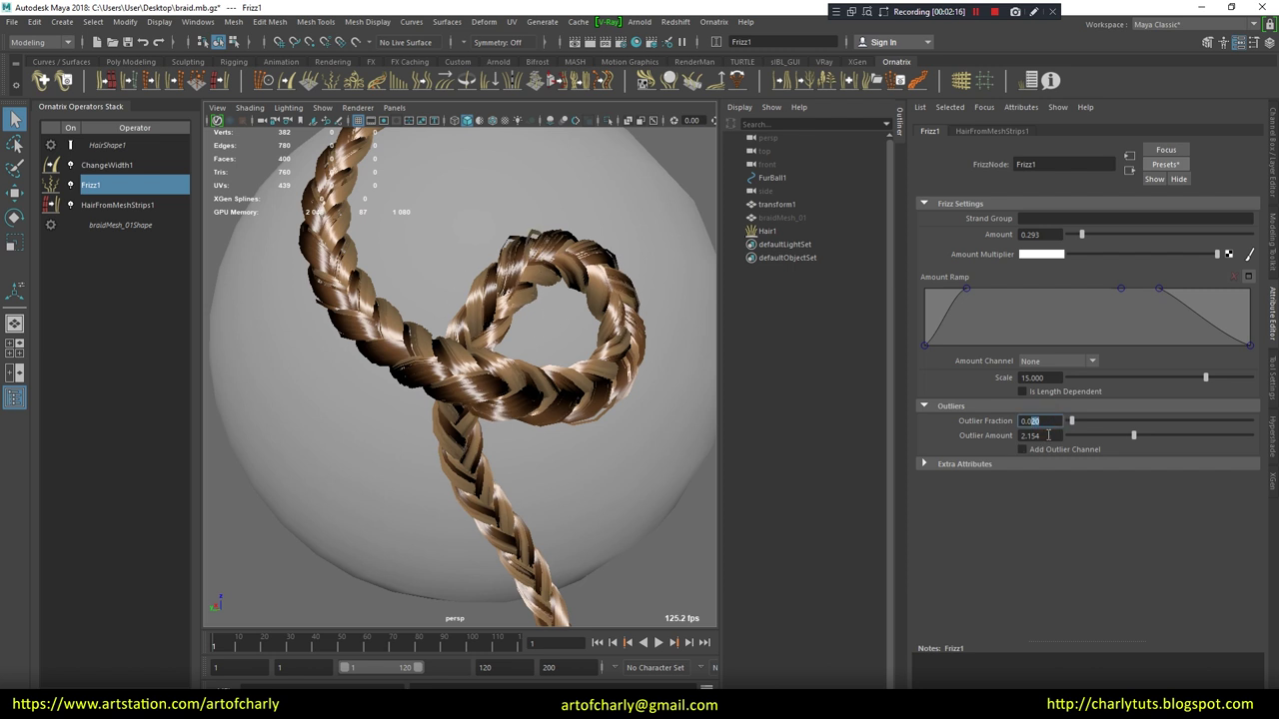
type("1")
key("Return")
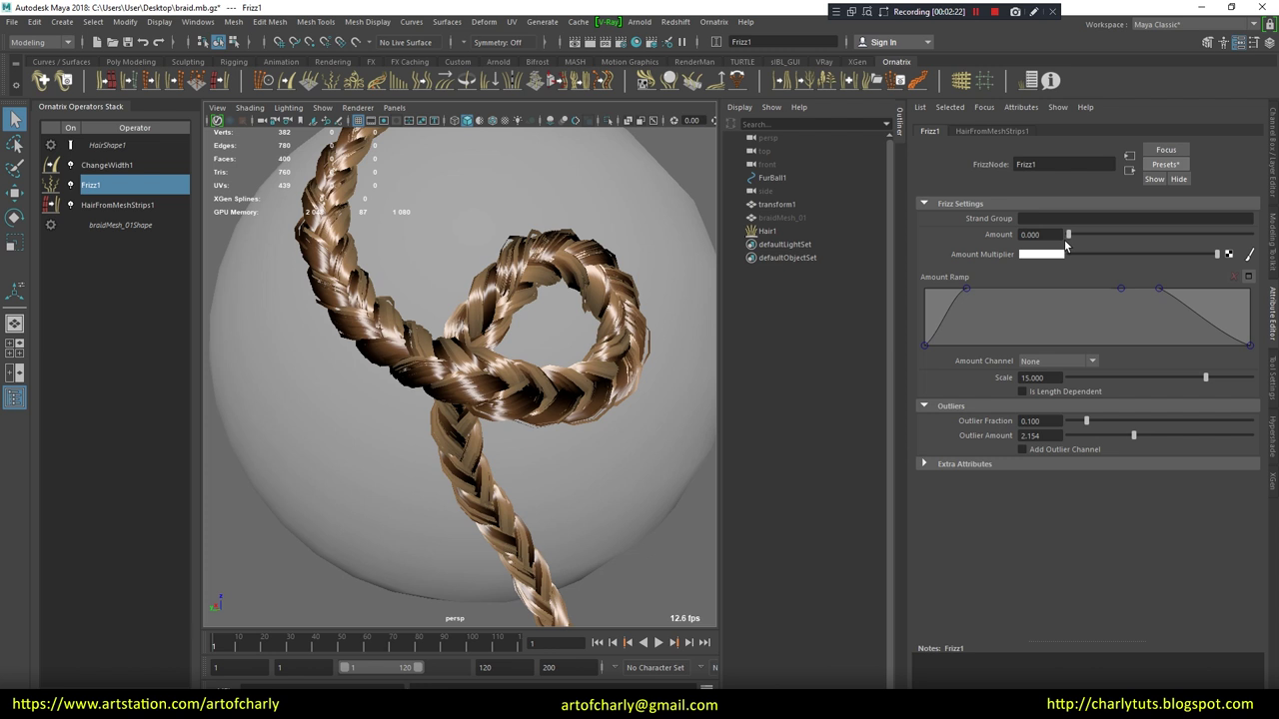
mouse_move(1068, 233)
left_mouse_down()
mouse_move(1136, 226)
mouse_move(1102, 229)
left_mouse_up()
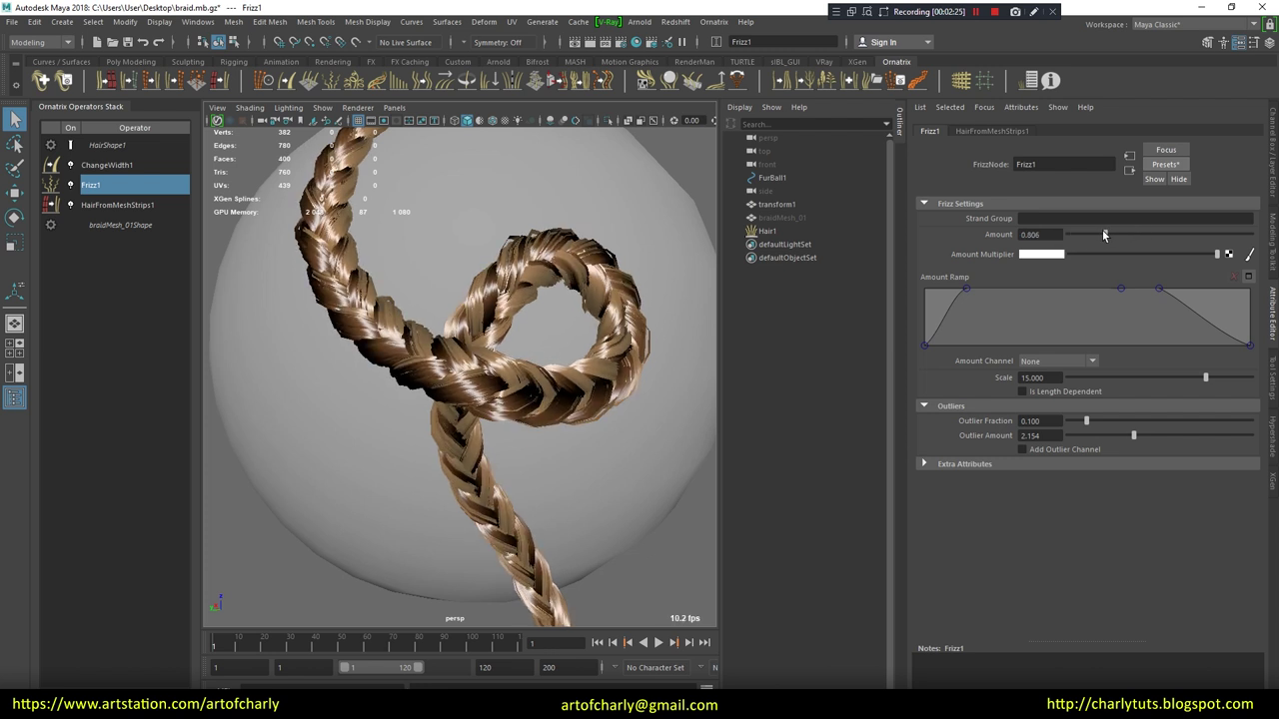
left_click(110, 166)
left_click_drag(1080, 235, 1073, 236)
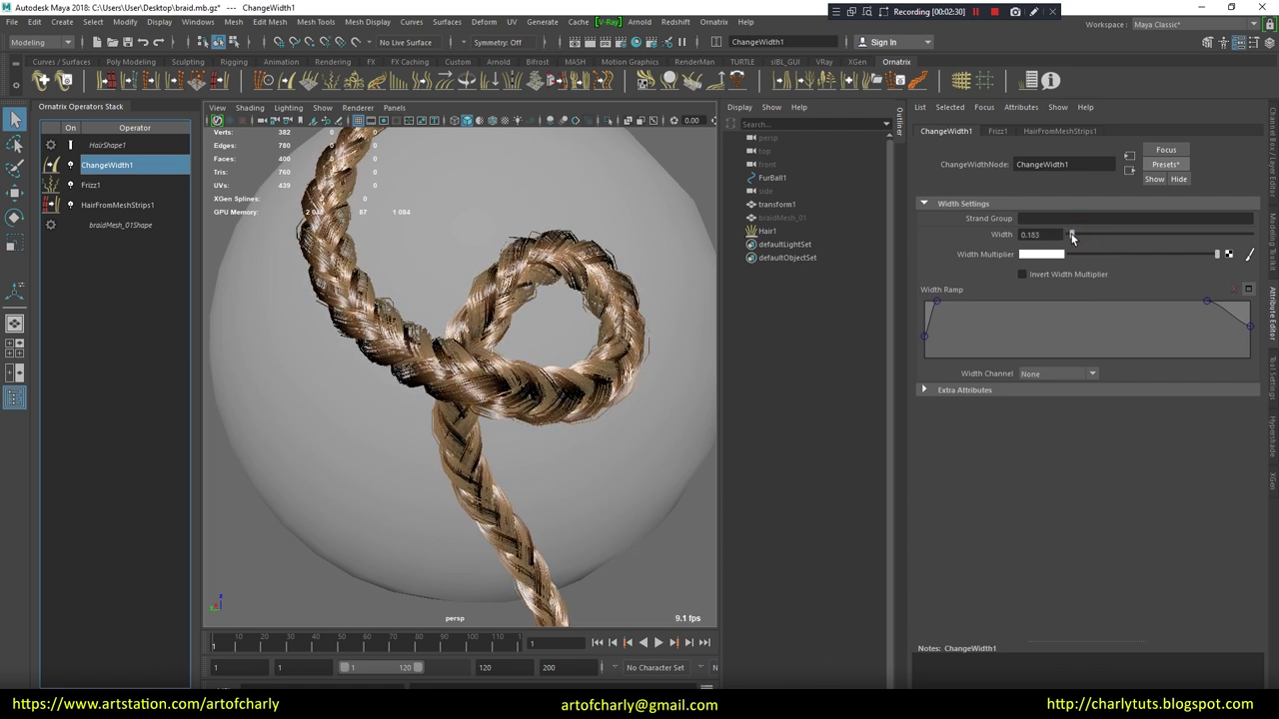
- Raise HairFromMeshStrips1's Hairs Per Strip and Points Per Strand to 300
left_click(128, 203)
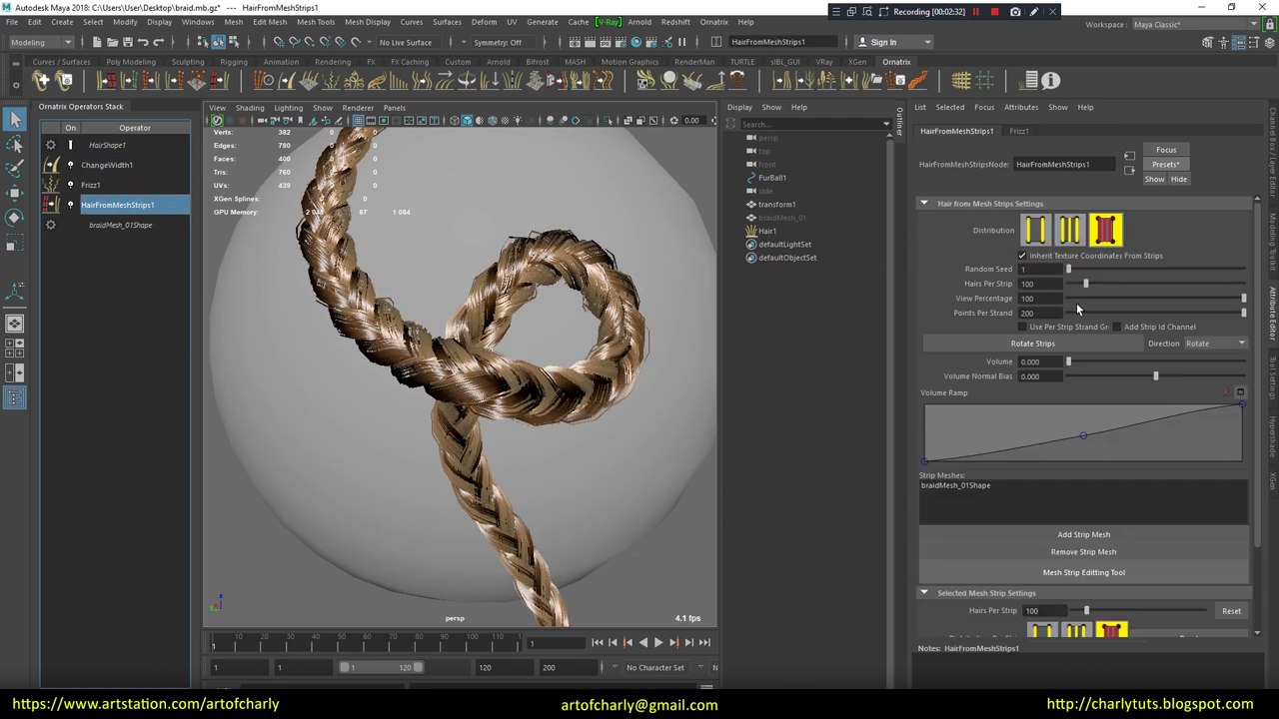
left_click(1042, 313)
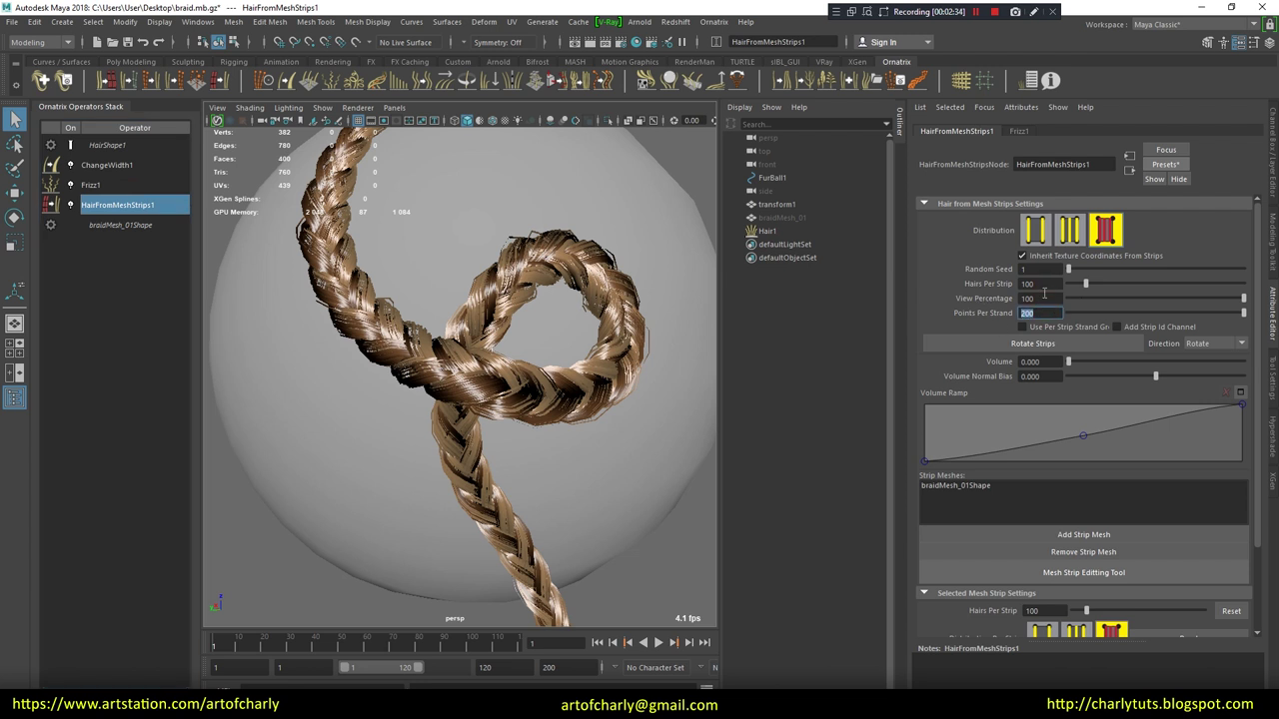
left_click(1026, 284)
type("300")
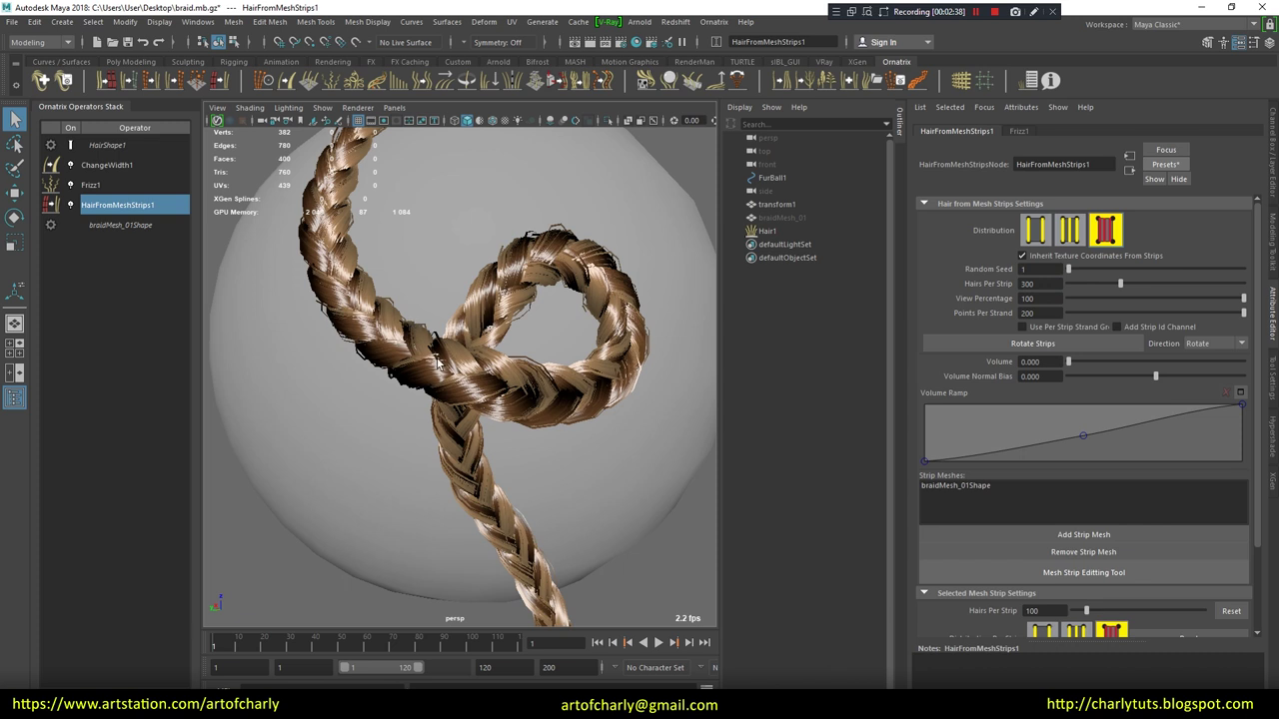
mouse_move(509, 379)
left_mouse_down("alt")
mouse_move(440, 367)
mouse_move(506, 371)
mouse_move(460, 351)
mouse_move(469, 360)
left_mouse_up("alt")
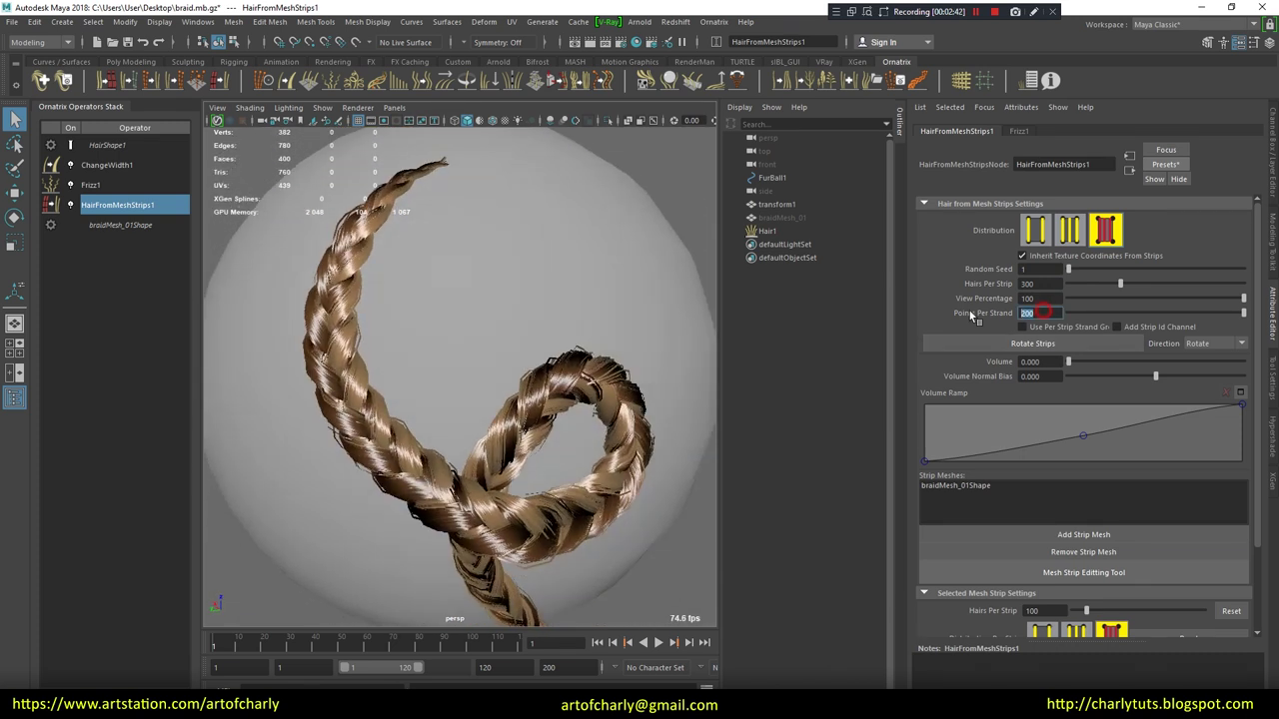
mouse_move(482, 329)
left_mouse_down("alt")
mouse_move(579, 330)
mouse_move(491, 408)
mouse_move(492, 386)
mouse_move(502, 420)
mouse_move(507, 240)
mouse_move(506, 310)
mouse_move(409, 384)
mouse_move(508, 366)
left_mouse_up("alt")
right_click_drag(508, 366, 307, 397, "alt")
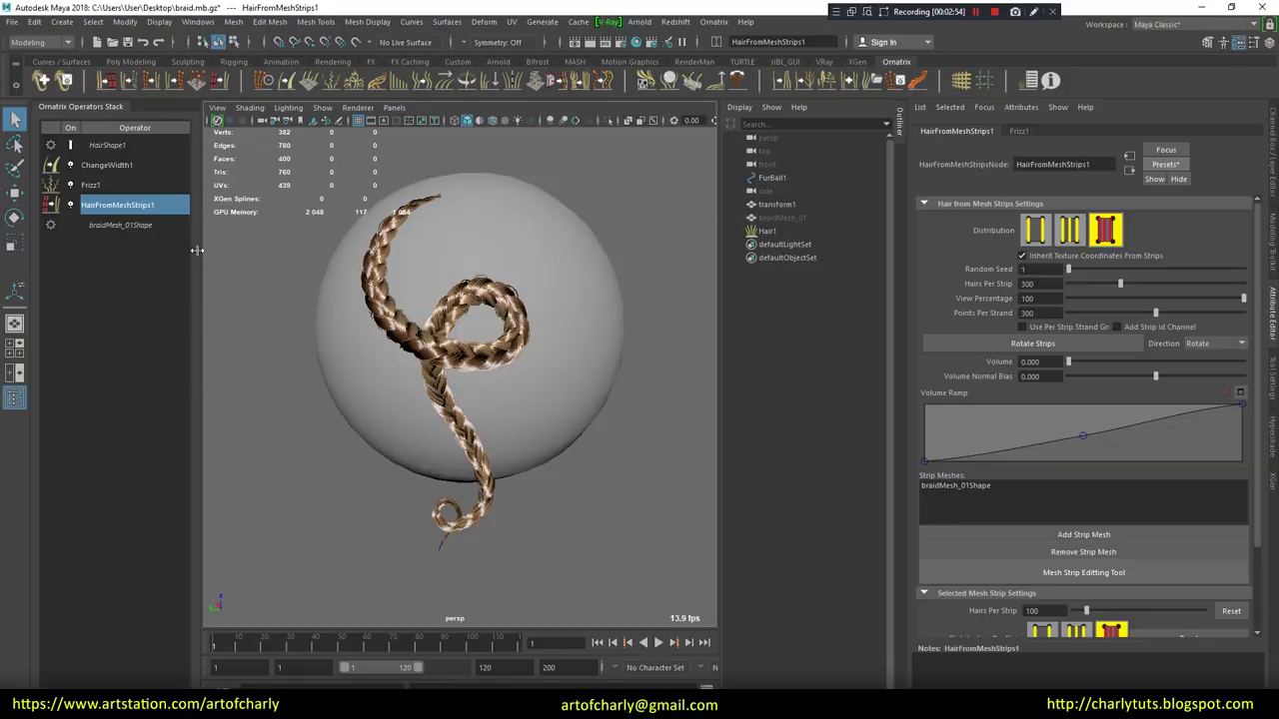